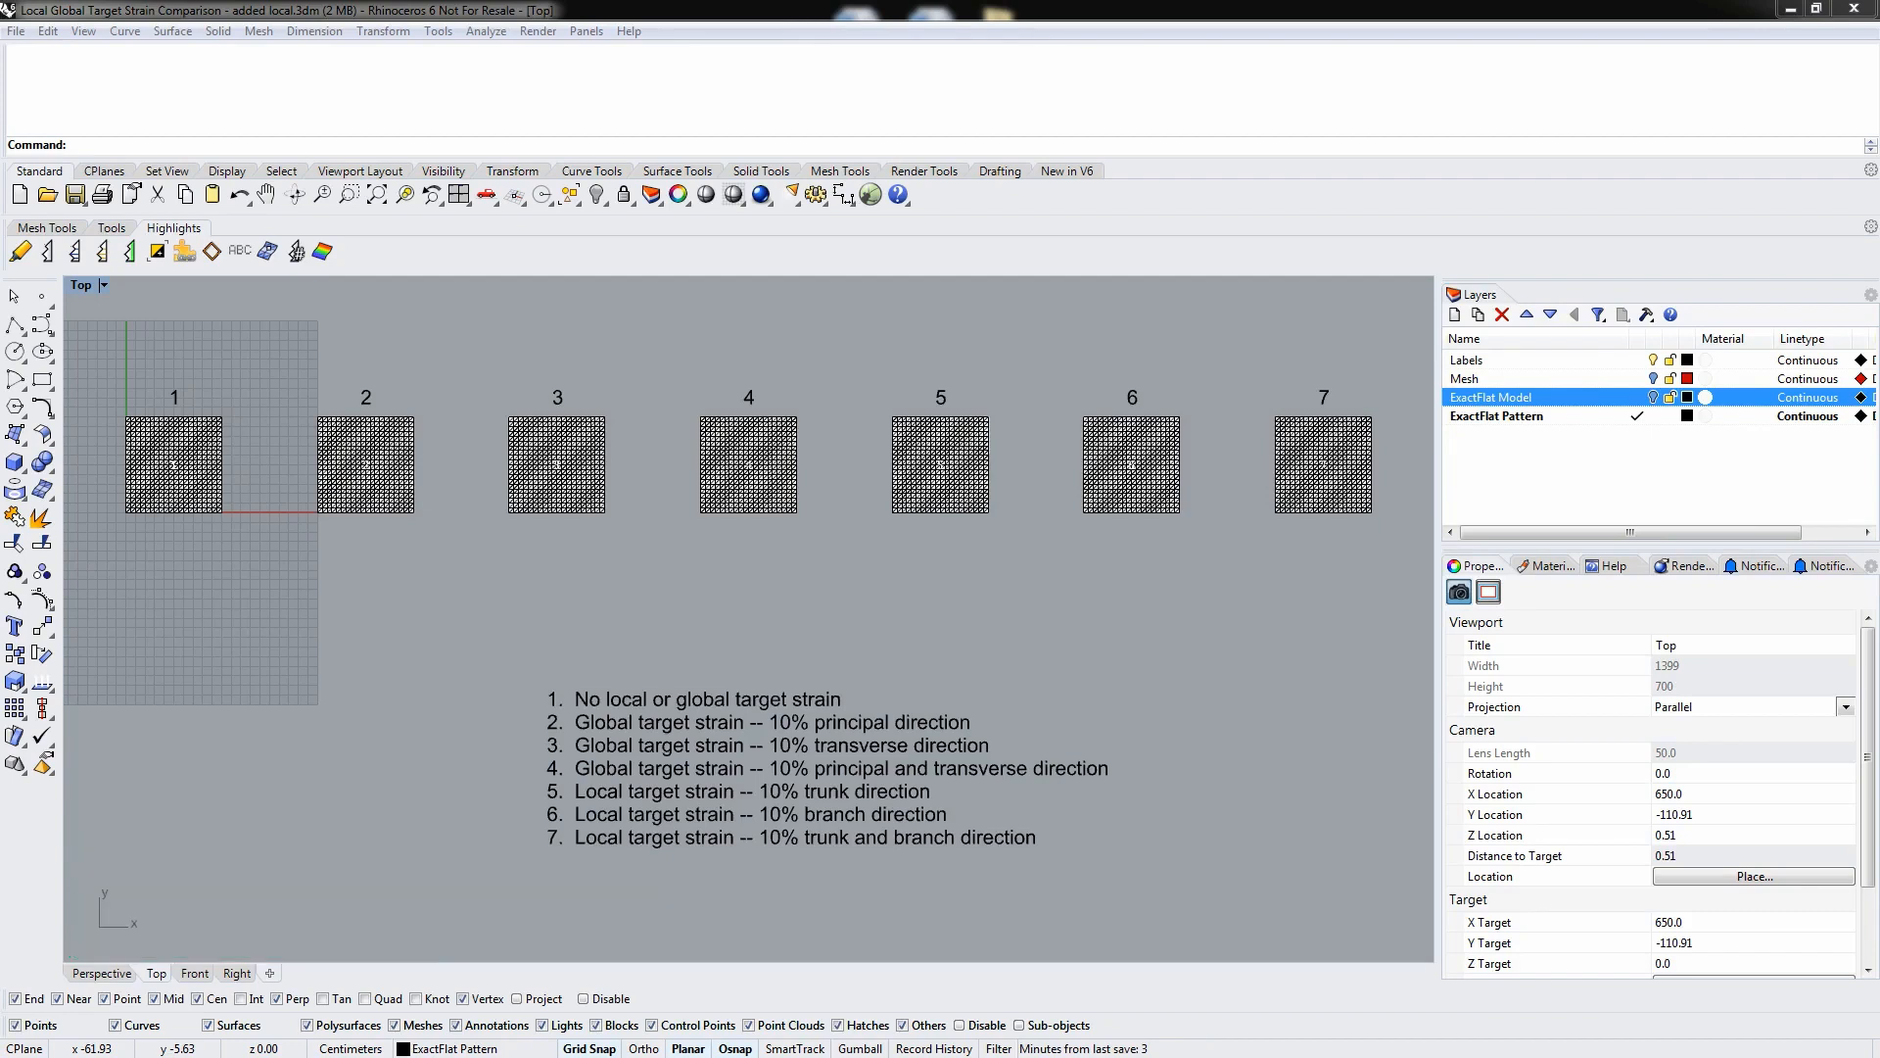
- Set the Top viewport's display mode to Wireframe for the numbered mesh squares
right_click_drag(572, 367, 575, 432)
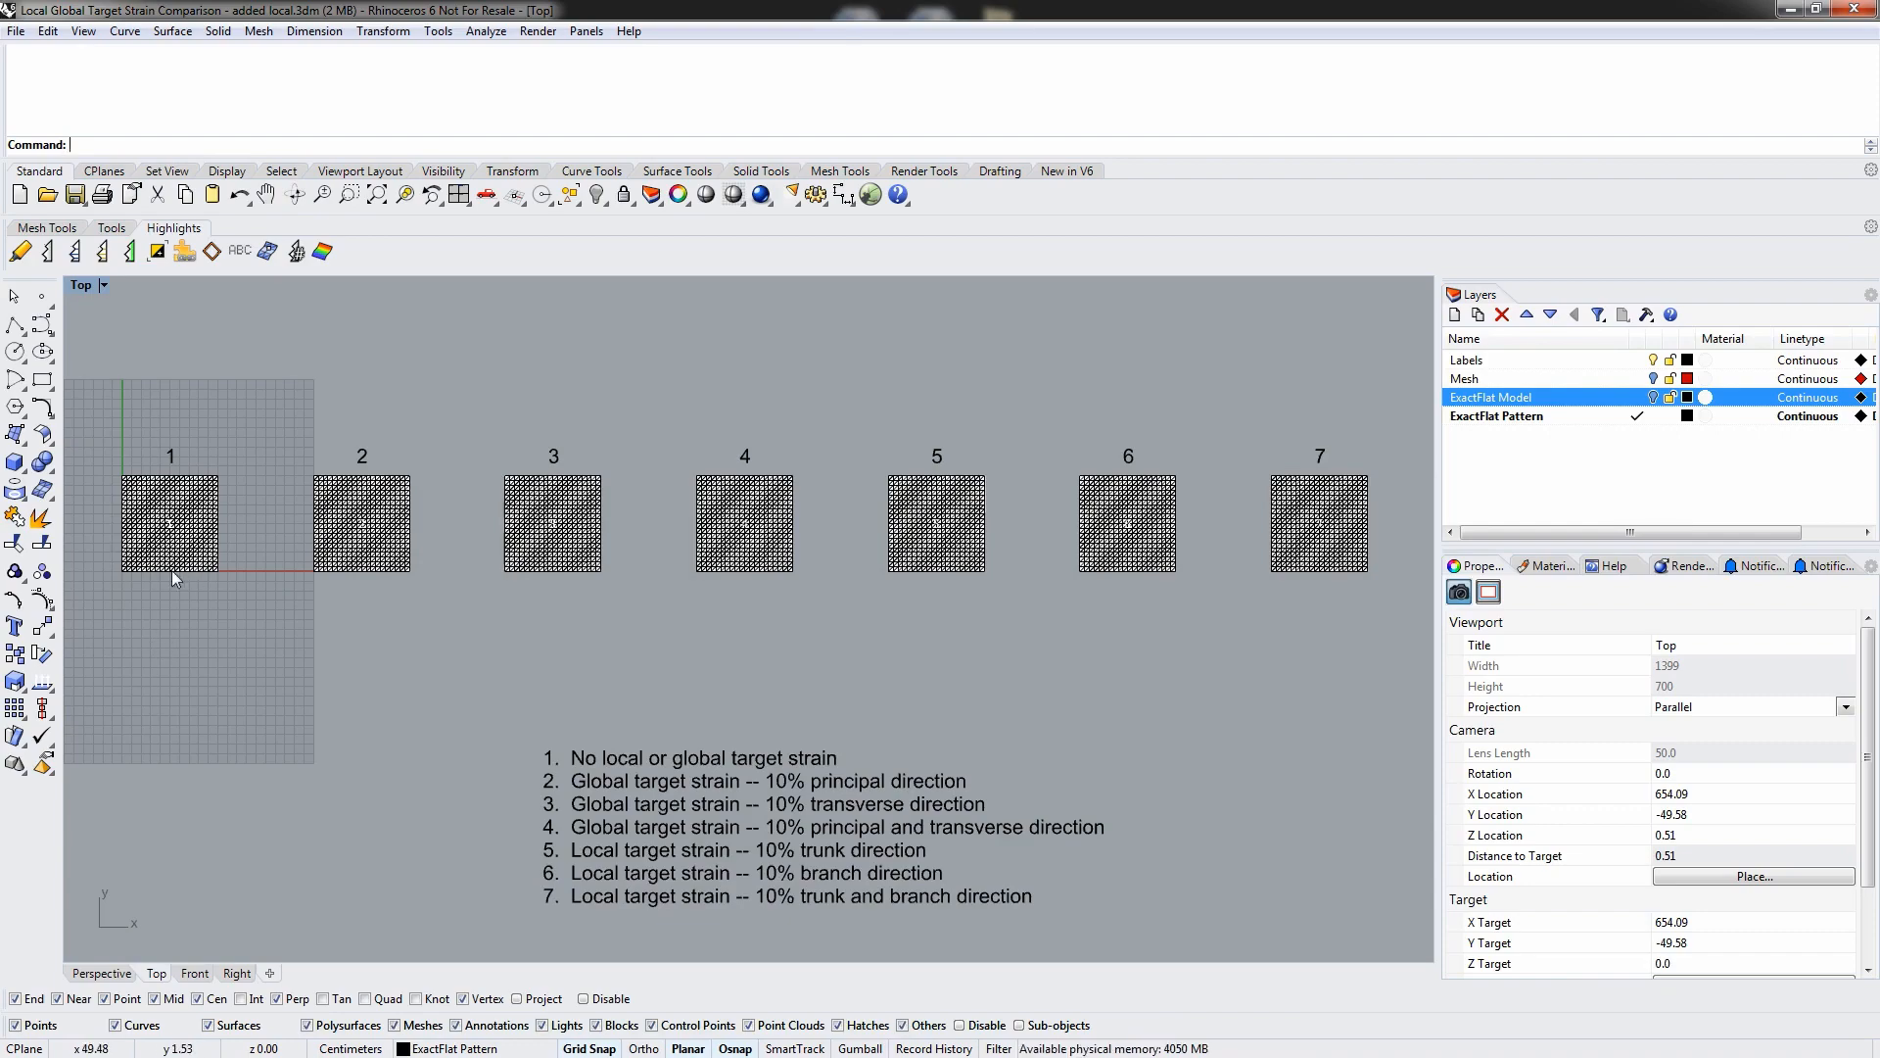
scroll(115, 560, "up", 5)
right_click_drag(307, 480, 317, 627)
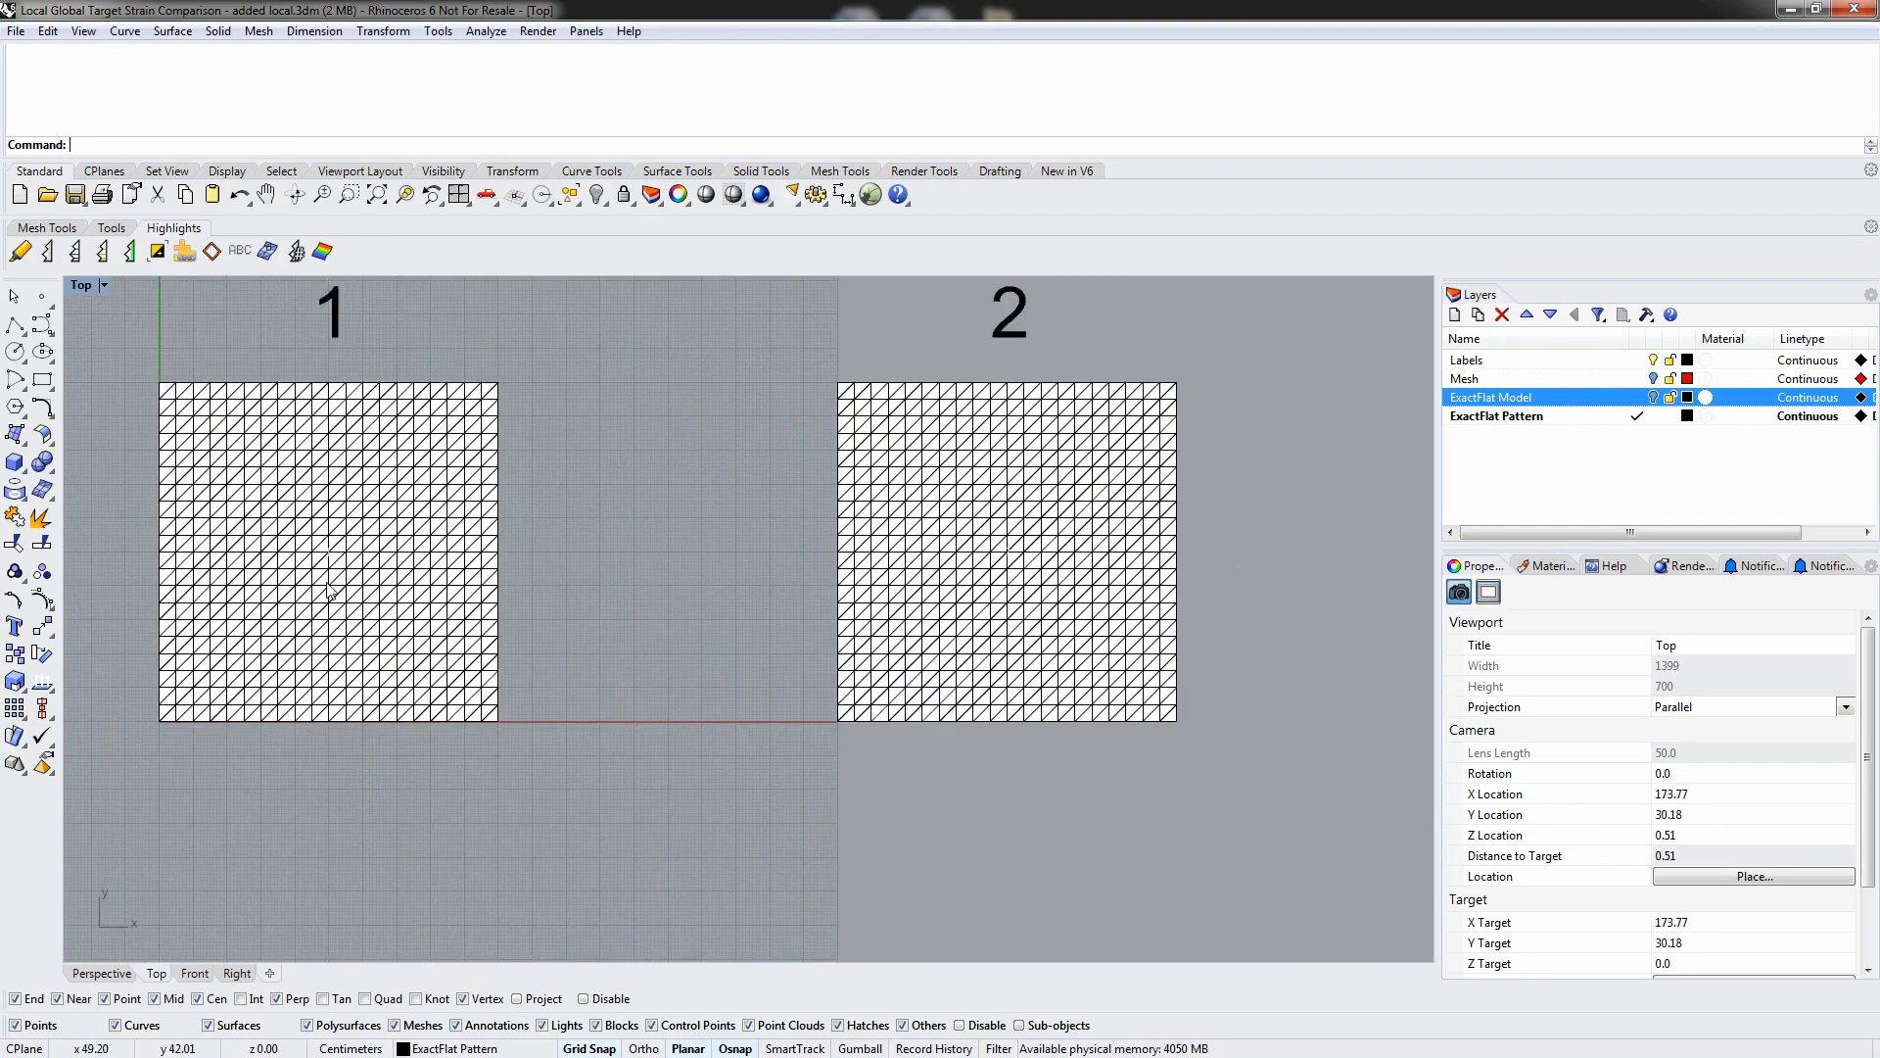
left_click(82, 284)
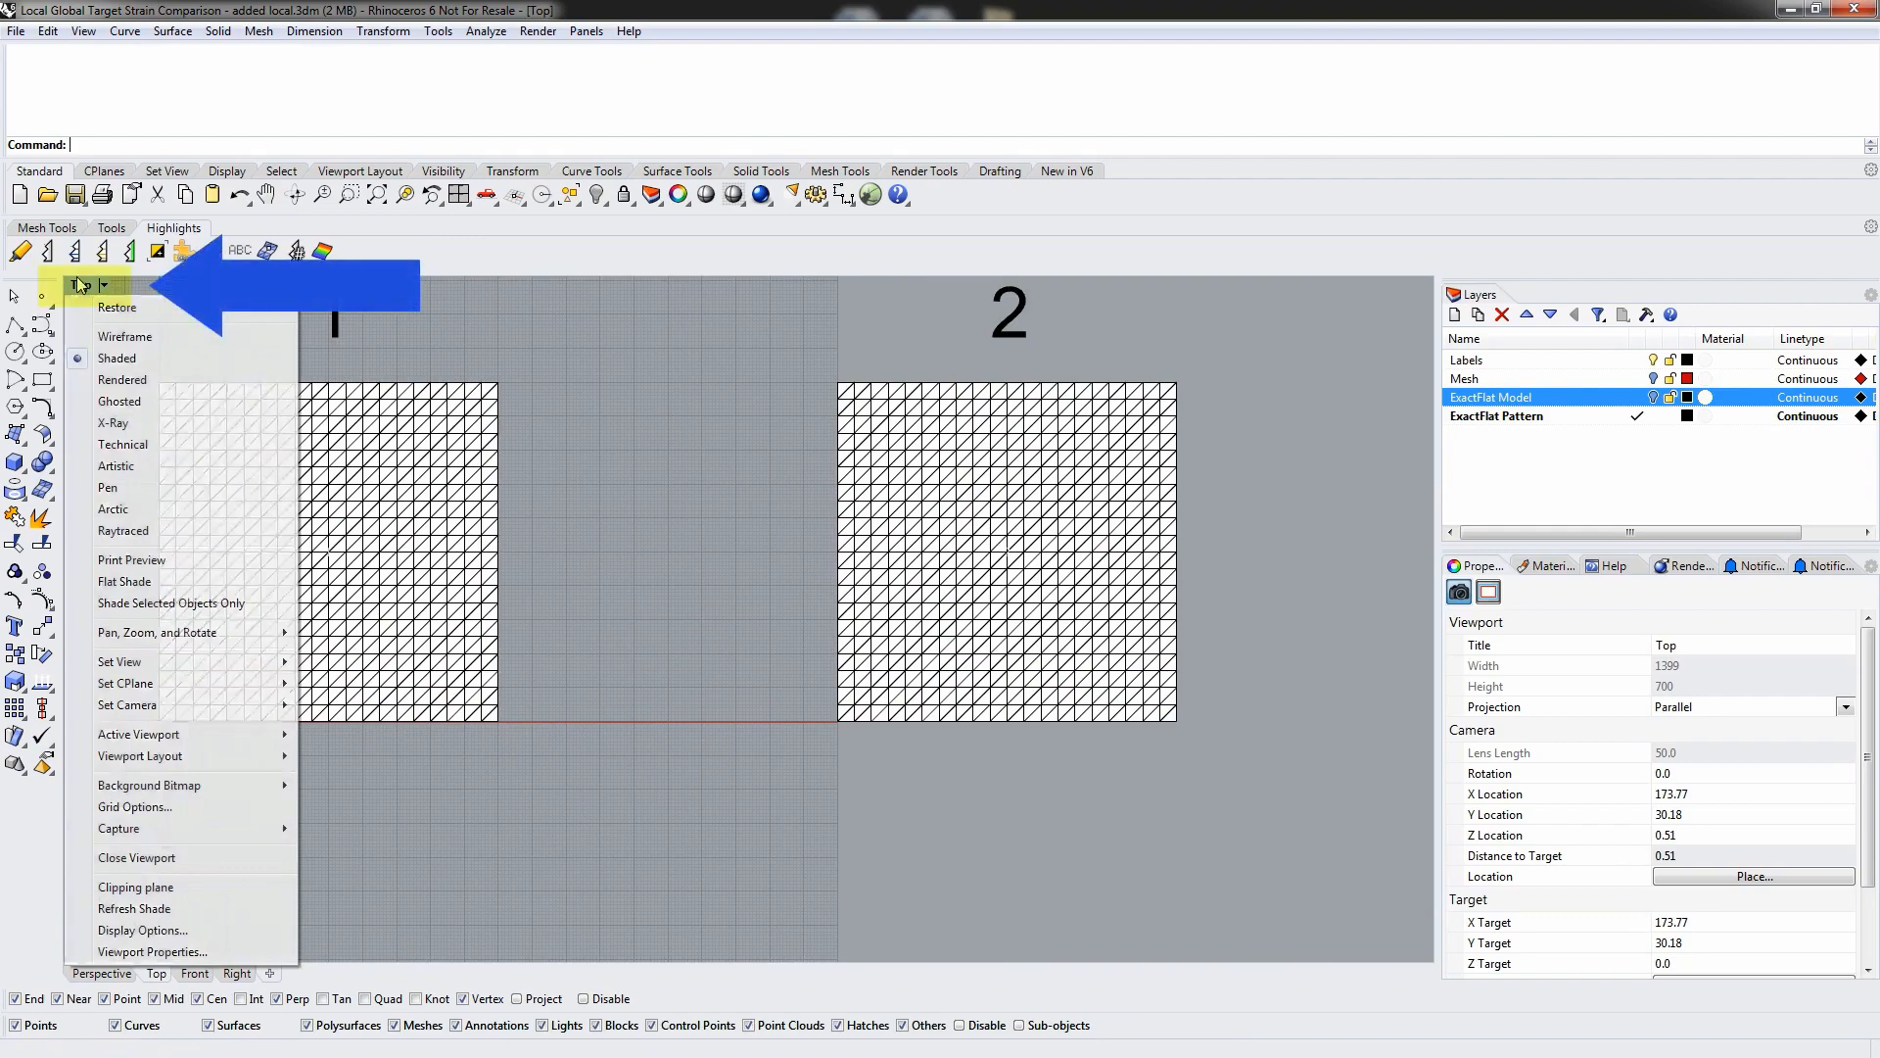
left_click(125, 336)
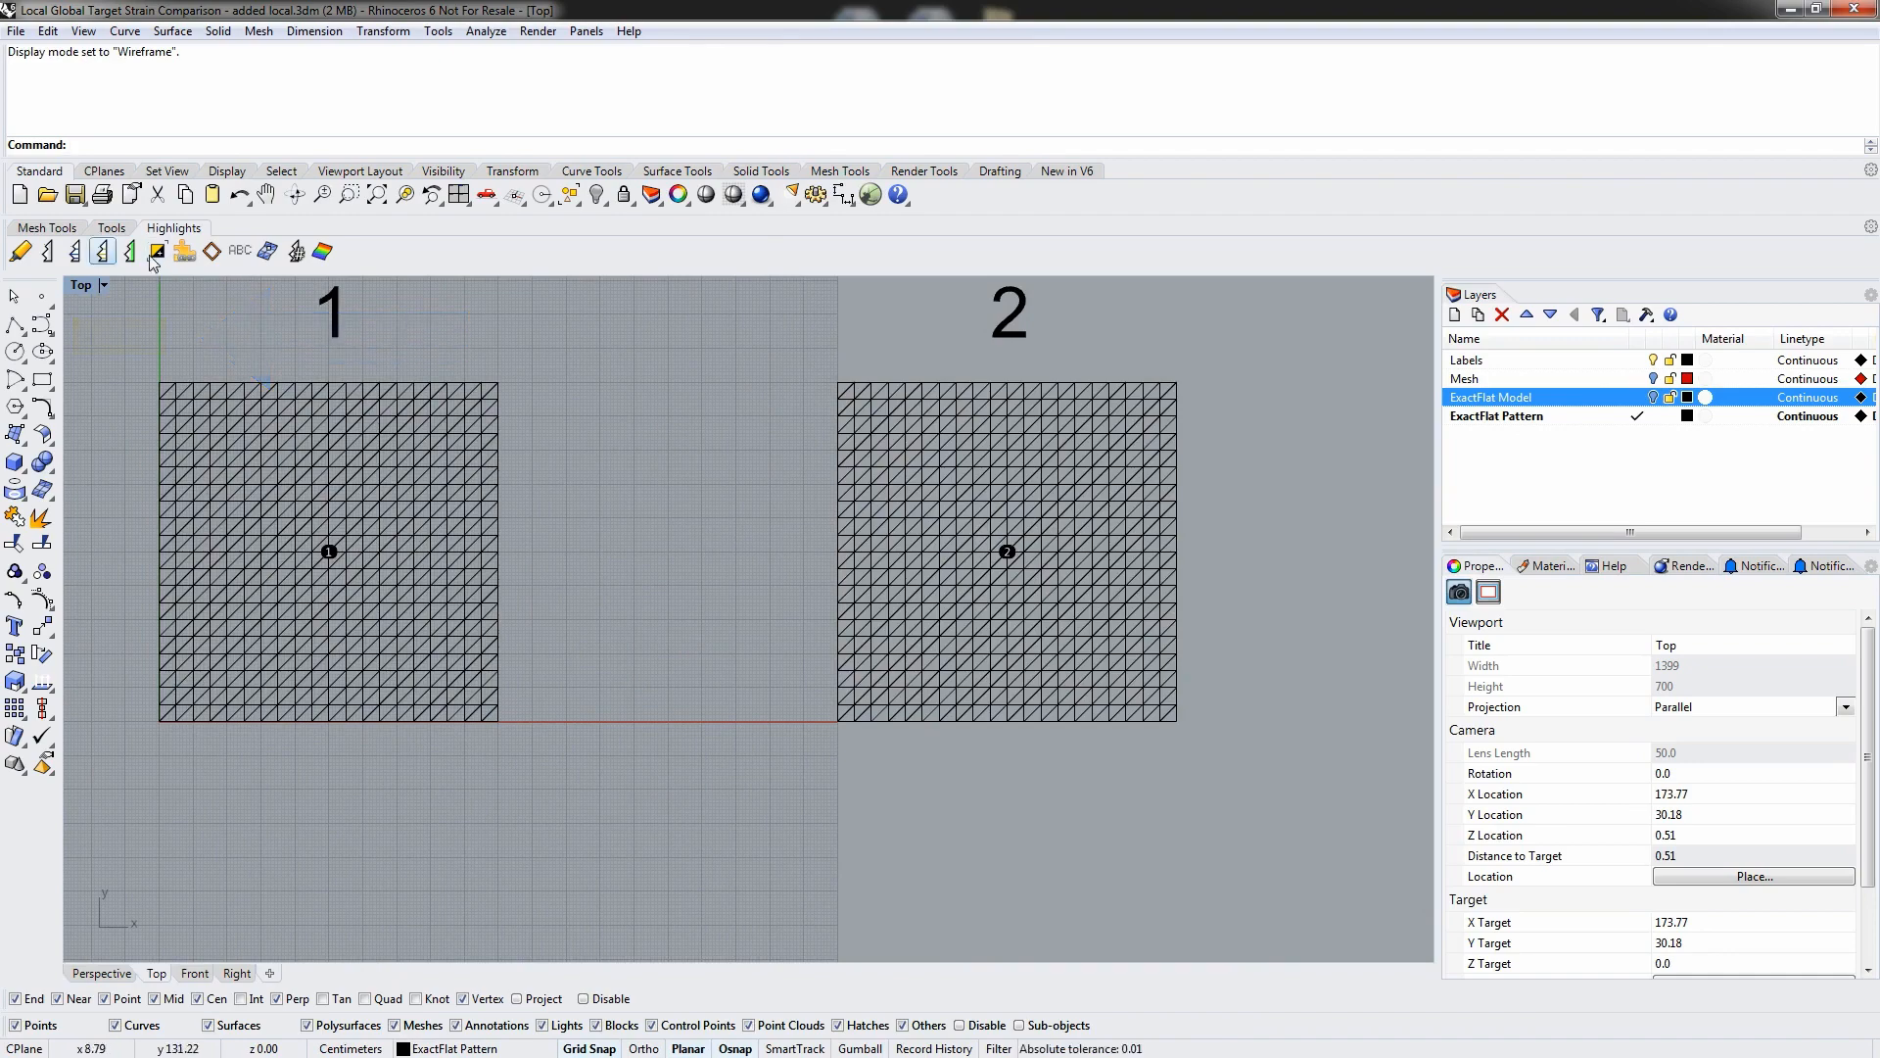
- Assign a grain direction to square 1 along the horizontal mesh edge at its centre, with global target strain off
left_click(112, 227)
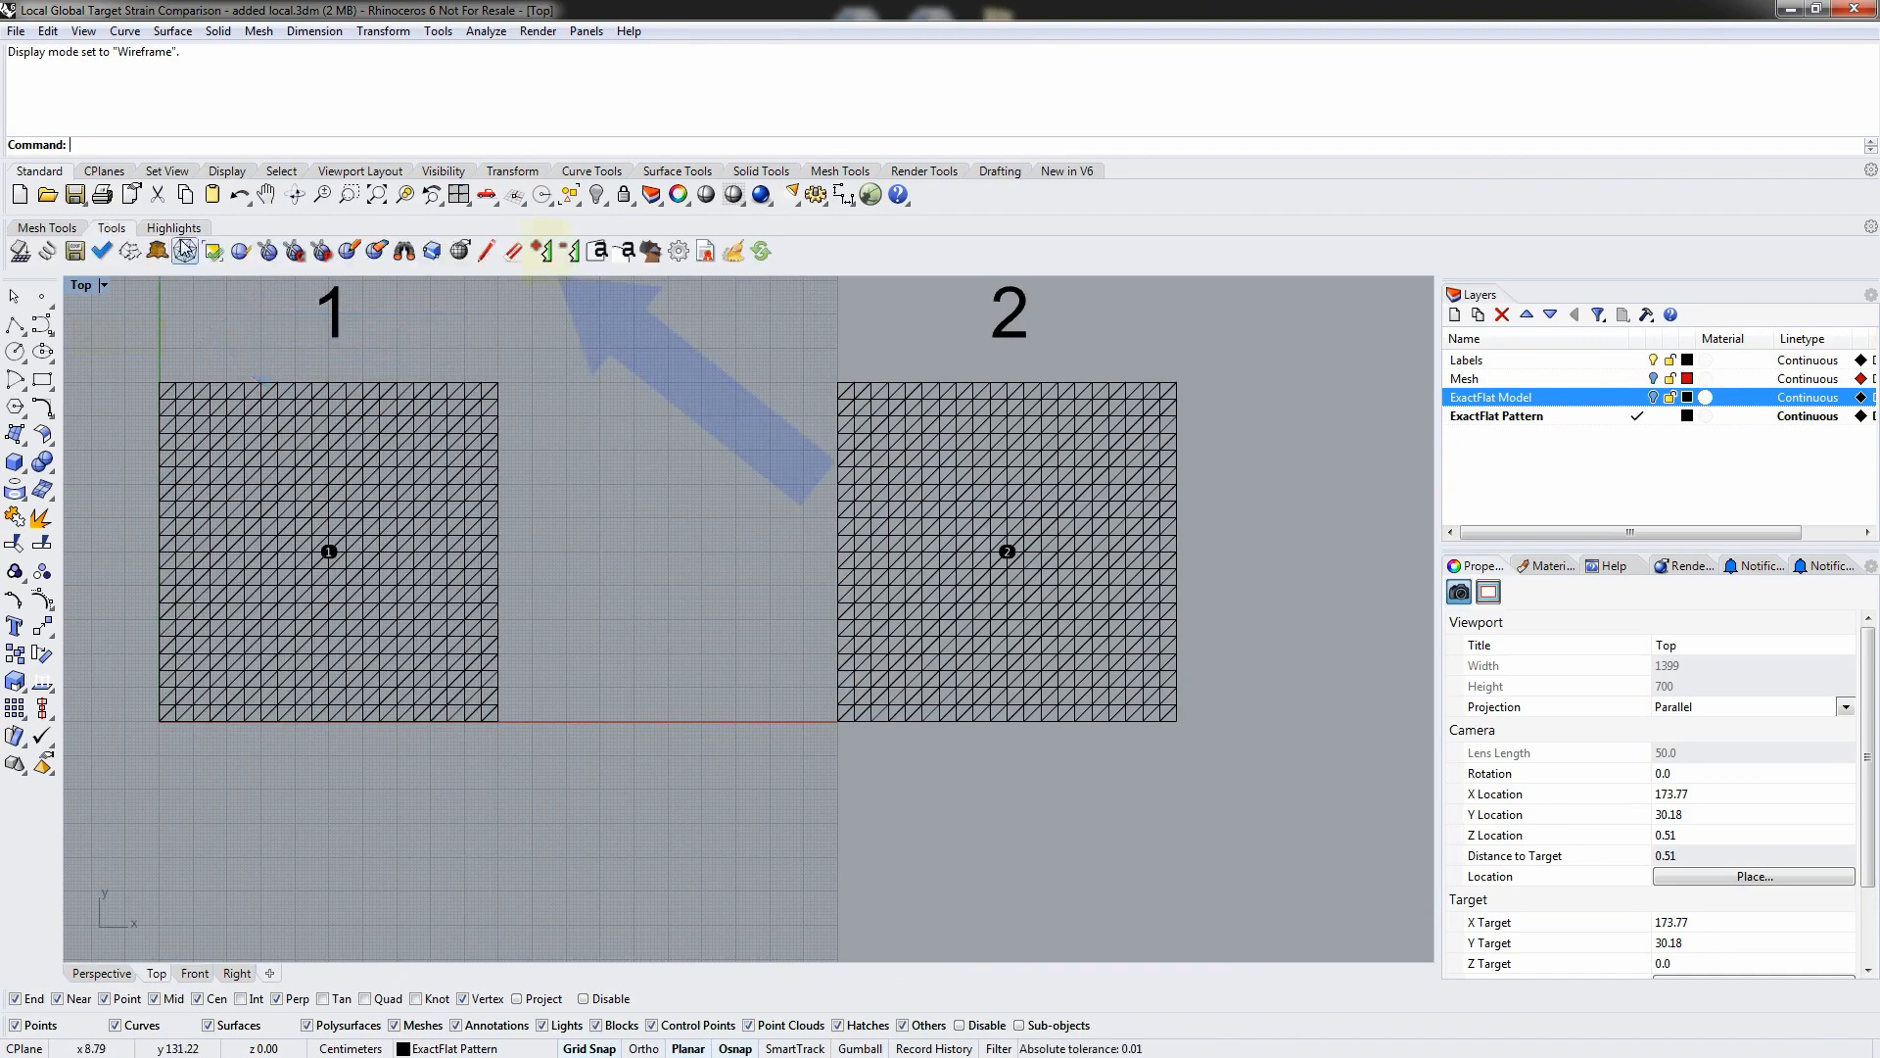
left_click(542, 251)
left_click(333, 548)
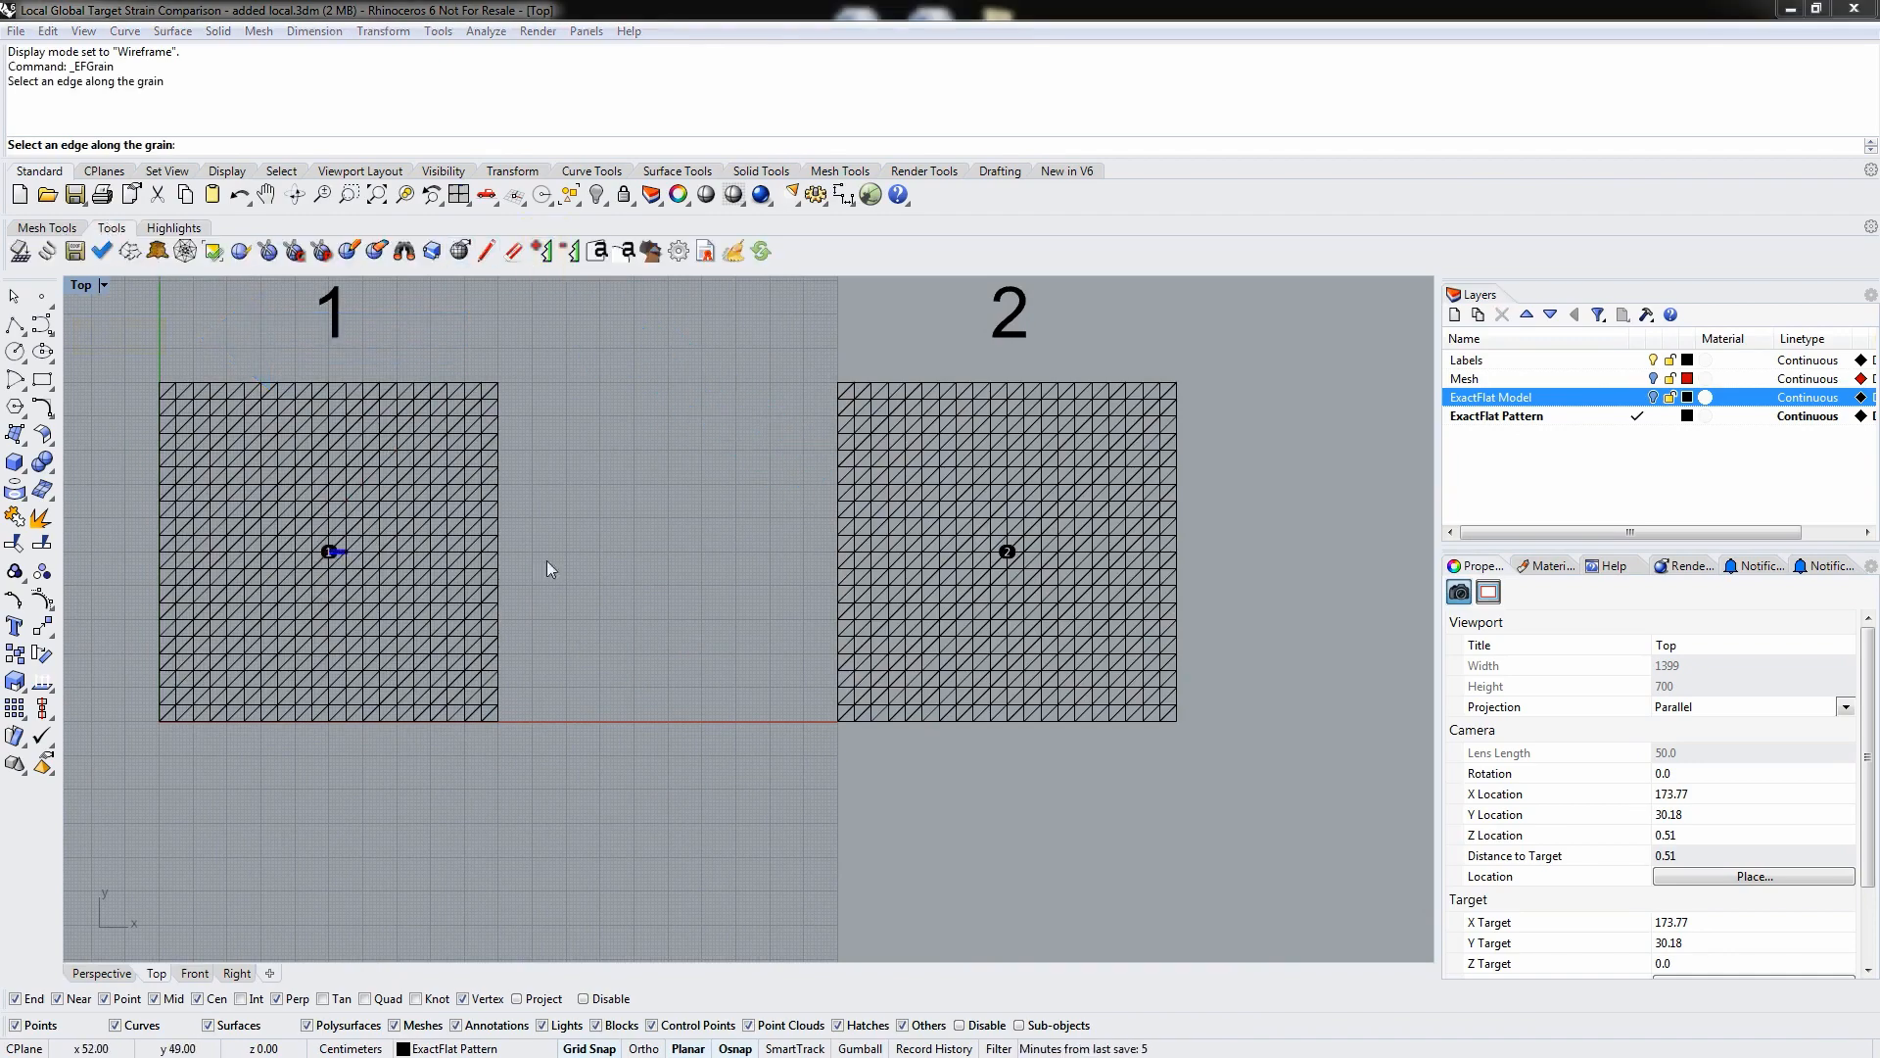
left_click_drag(1879, 262, 686, 689)
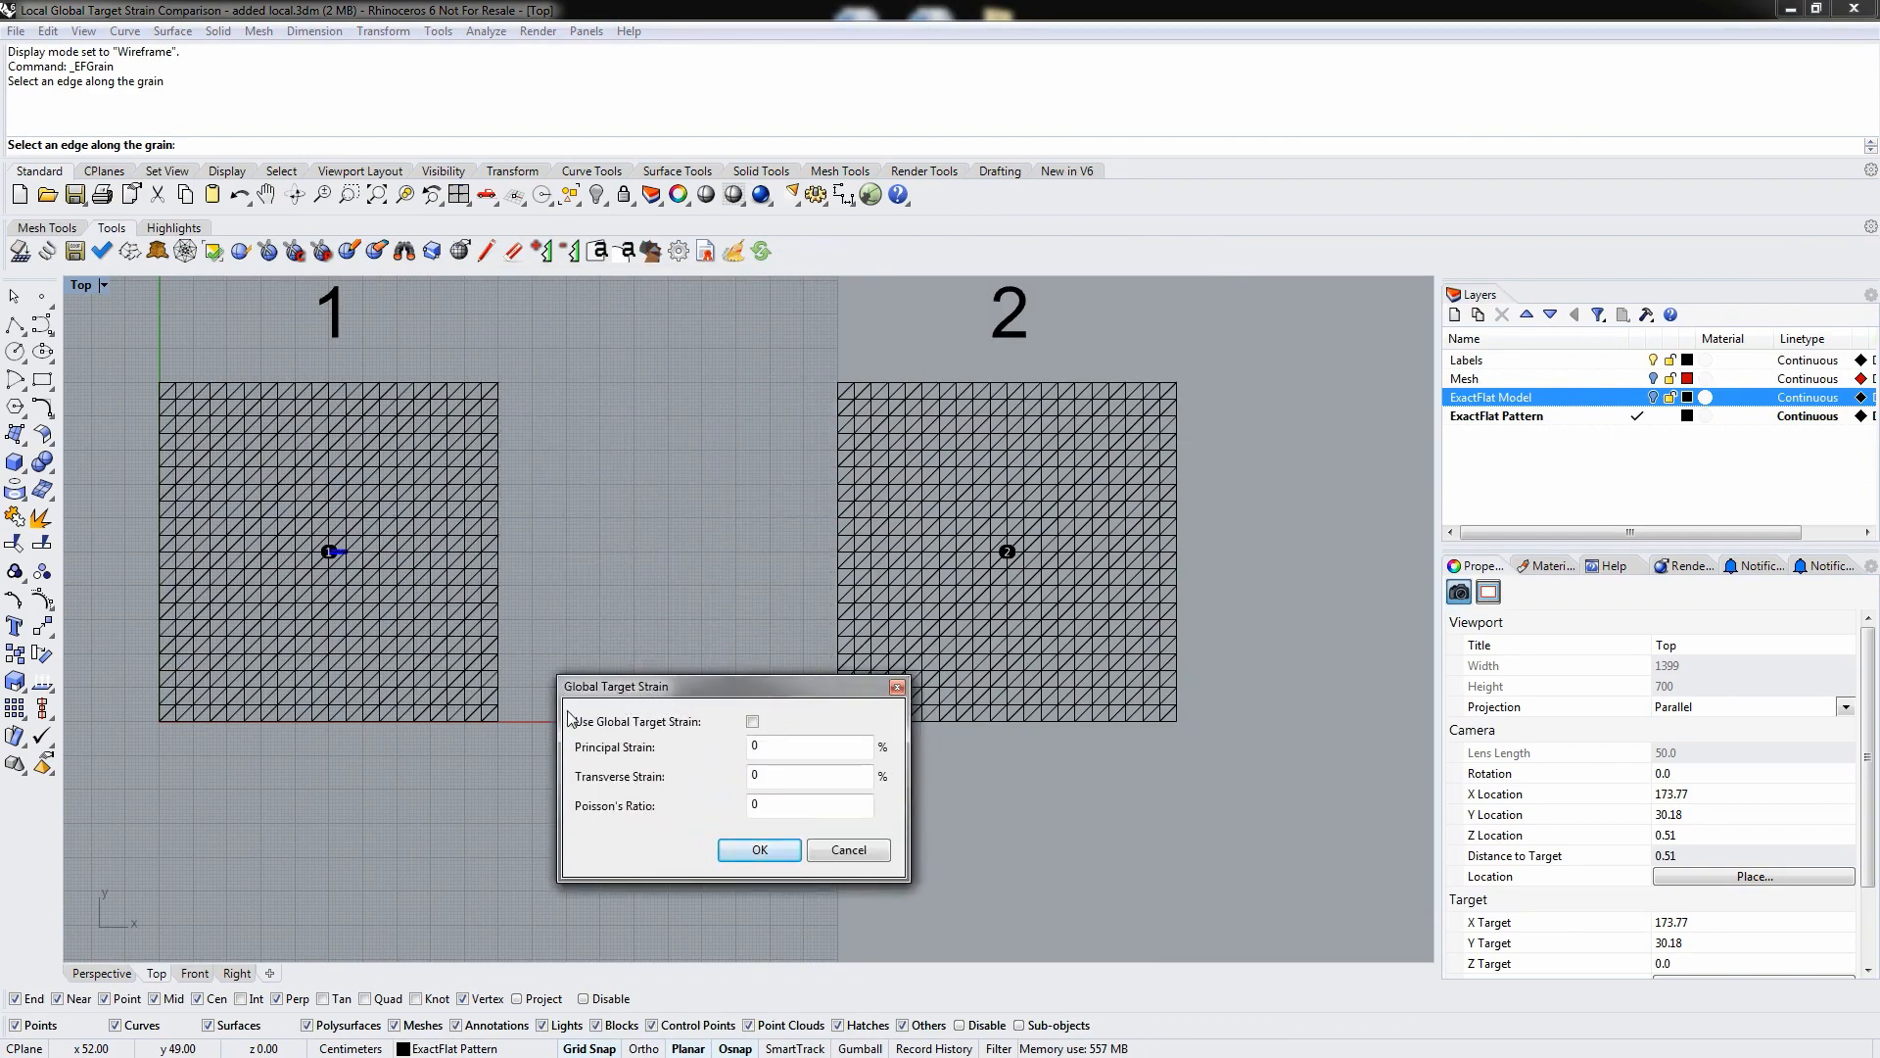
left_click(773, 857)
- Assign a horizontal grain at the centre of square 2 and enable global target strain with 10% principal strain
right_click(1018, 552)
left_click(1015, 553)
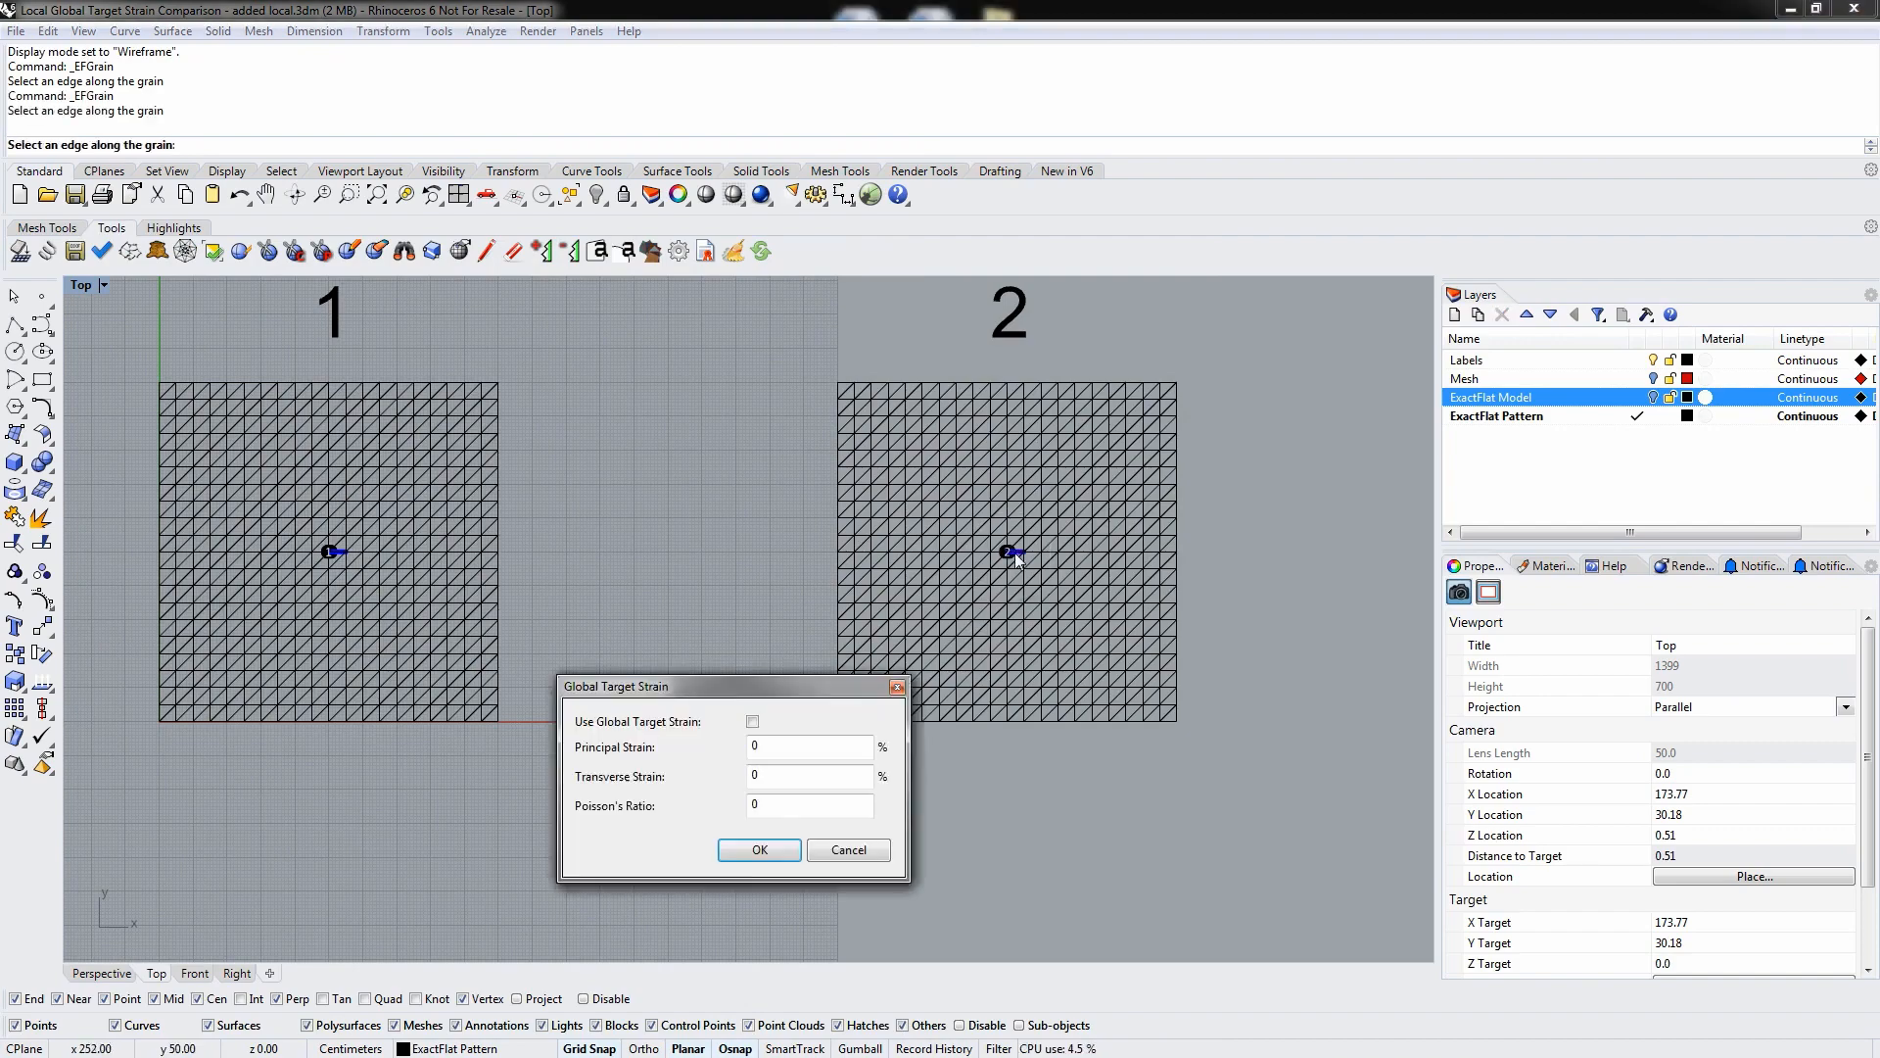
left_click_drag(790, 688, 799, 574)
left_click(760, 606)
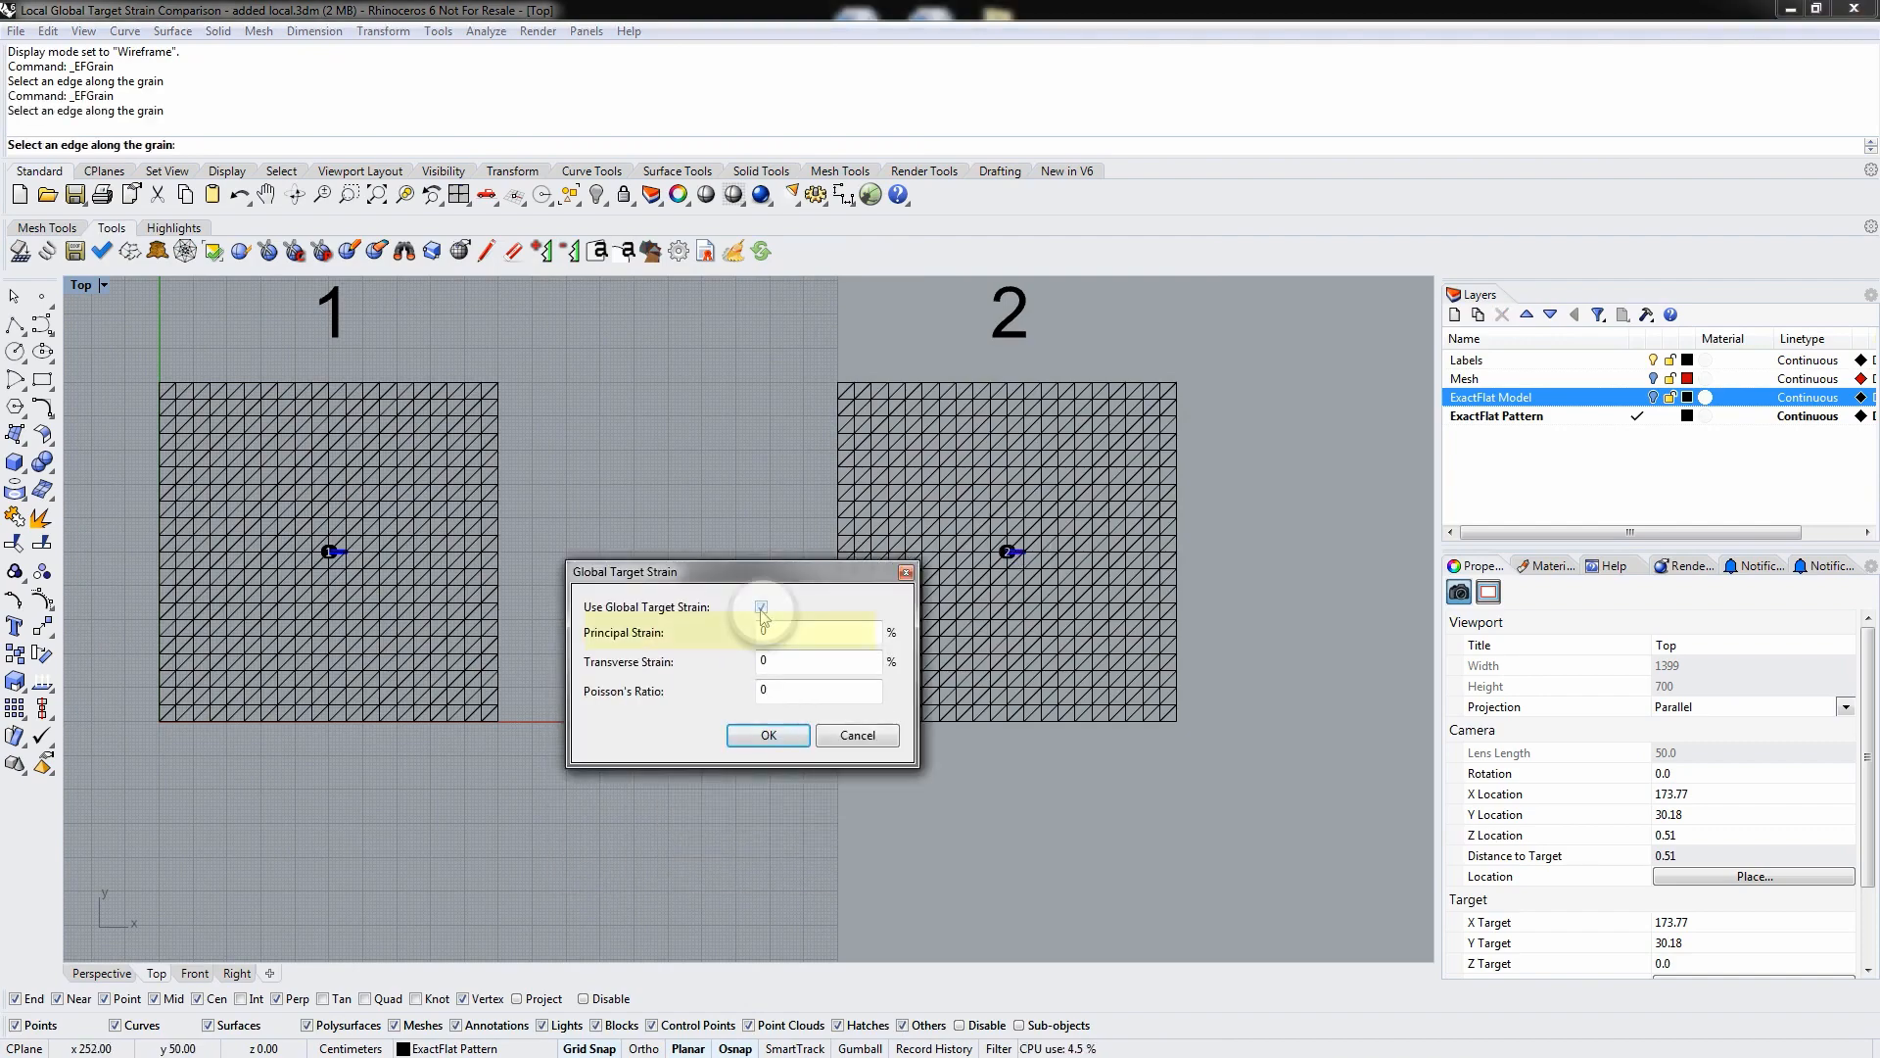
double_click(773, 634)
type("10")
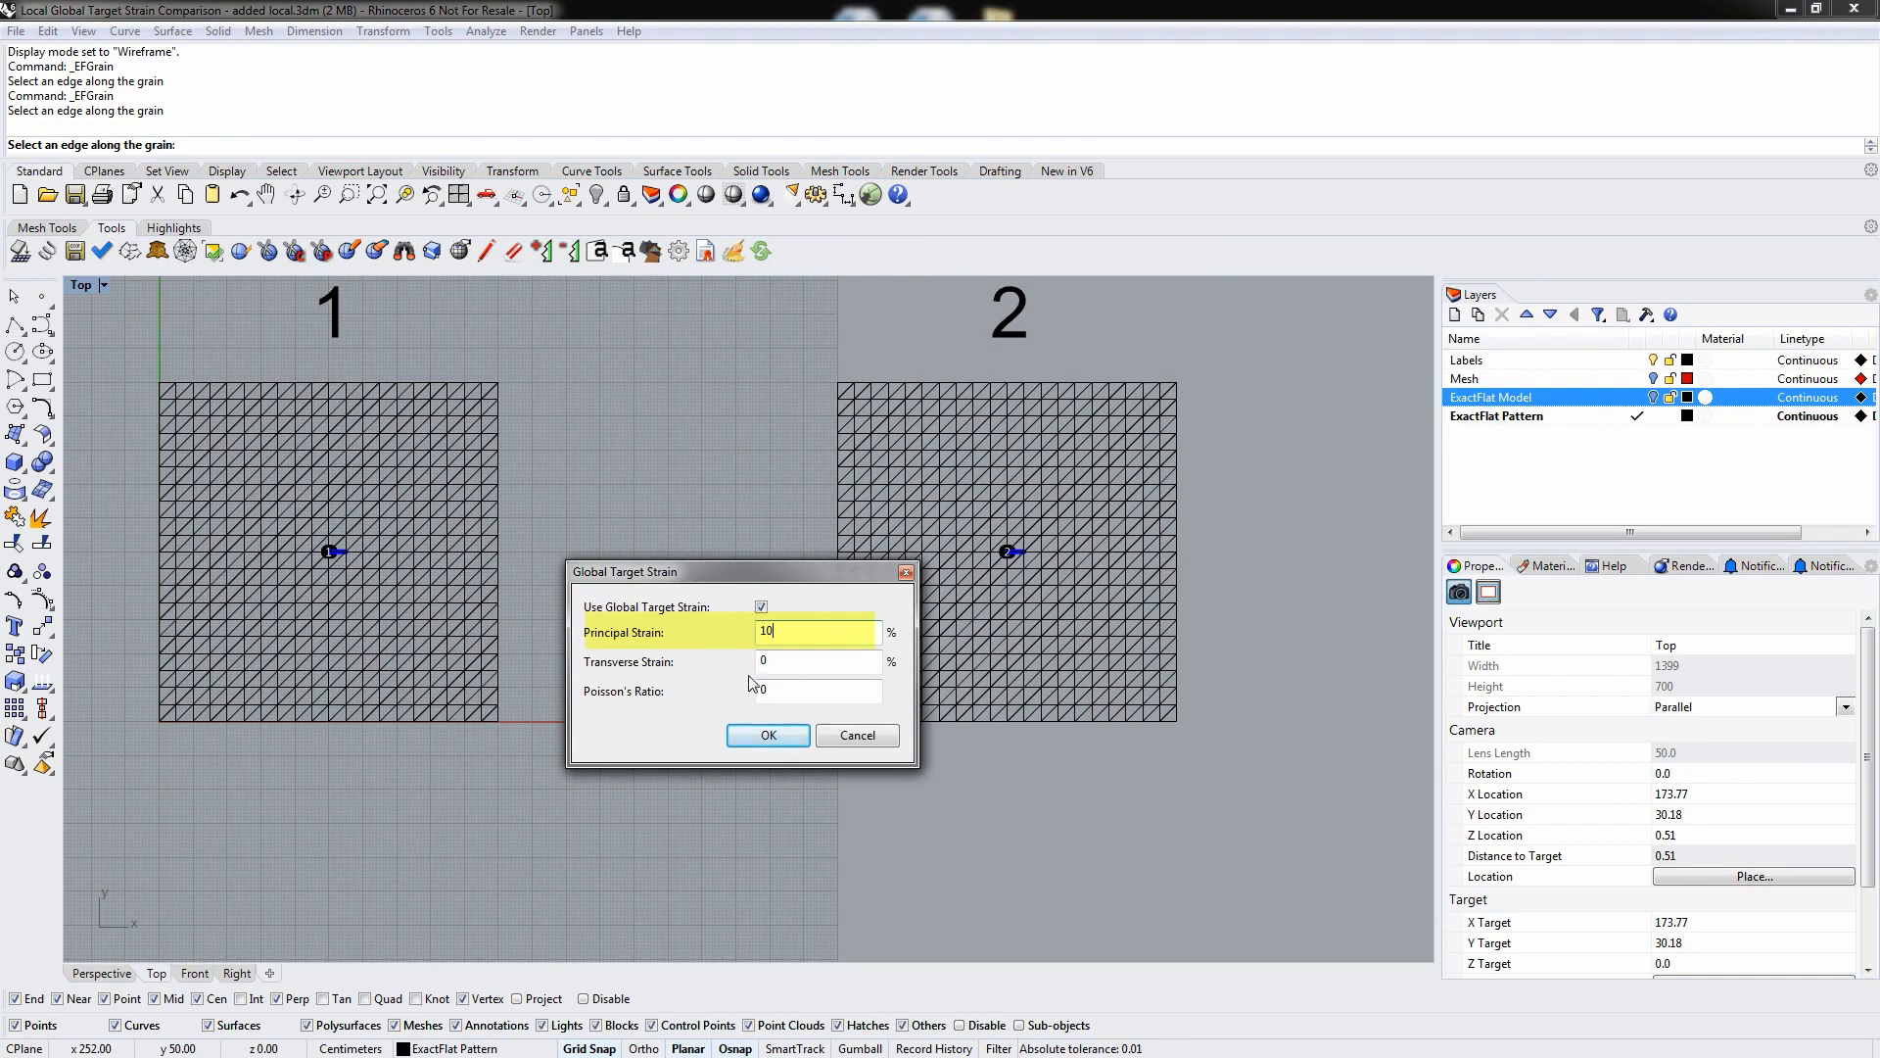
left_click(768, 734)
- Assign a horizontal grain at the centre of square 3 and enable global target strain with 10% transverse strain
right_click_drag(1293, 621, 613, 591)
key("Return")
left_click(930, 563)
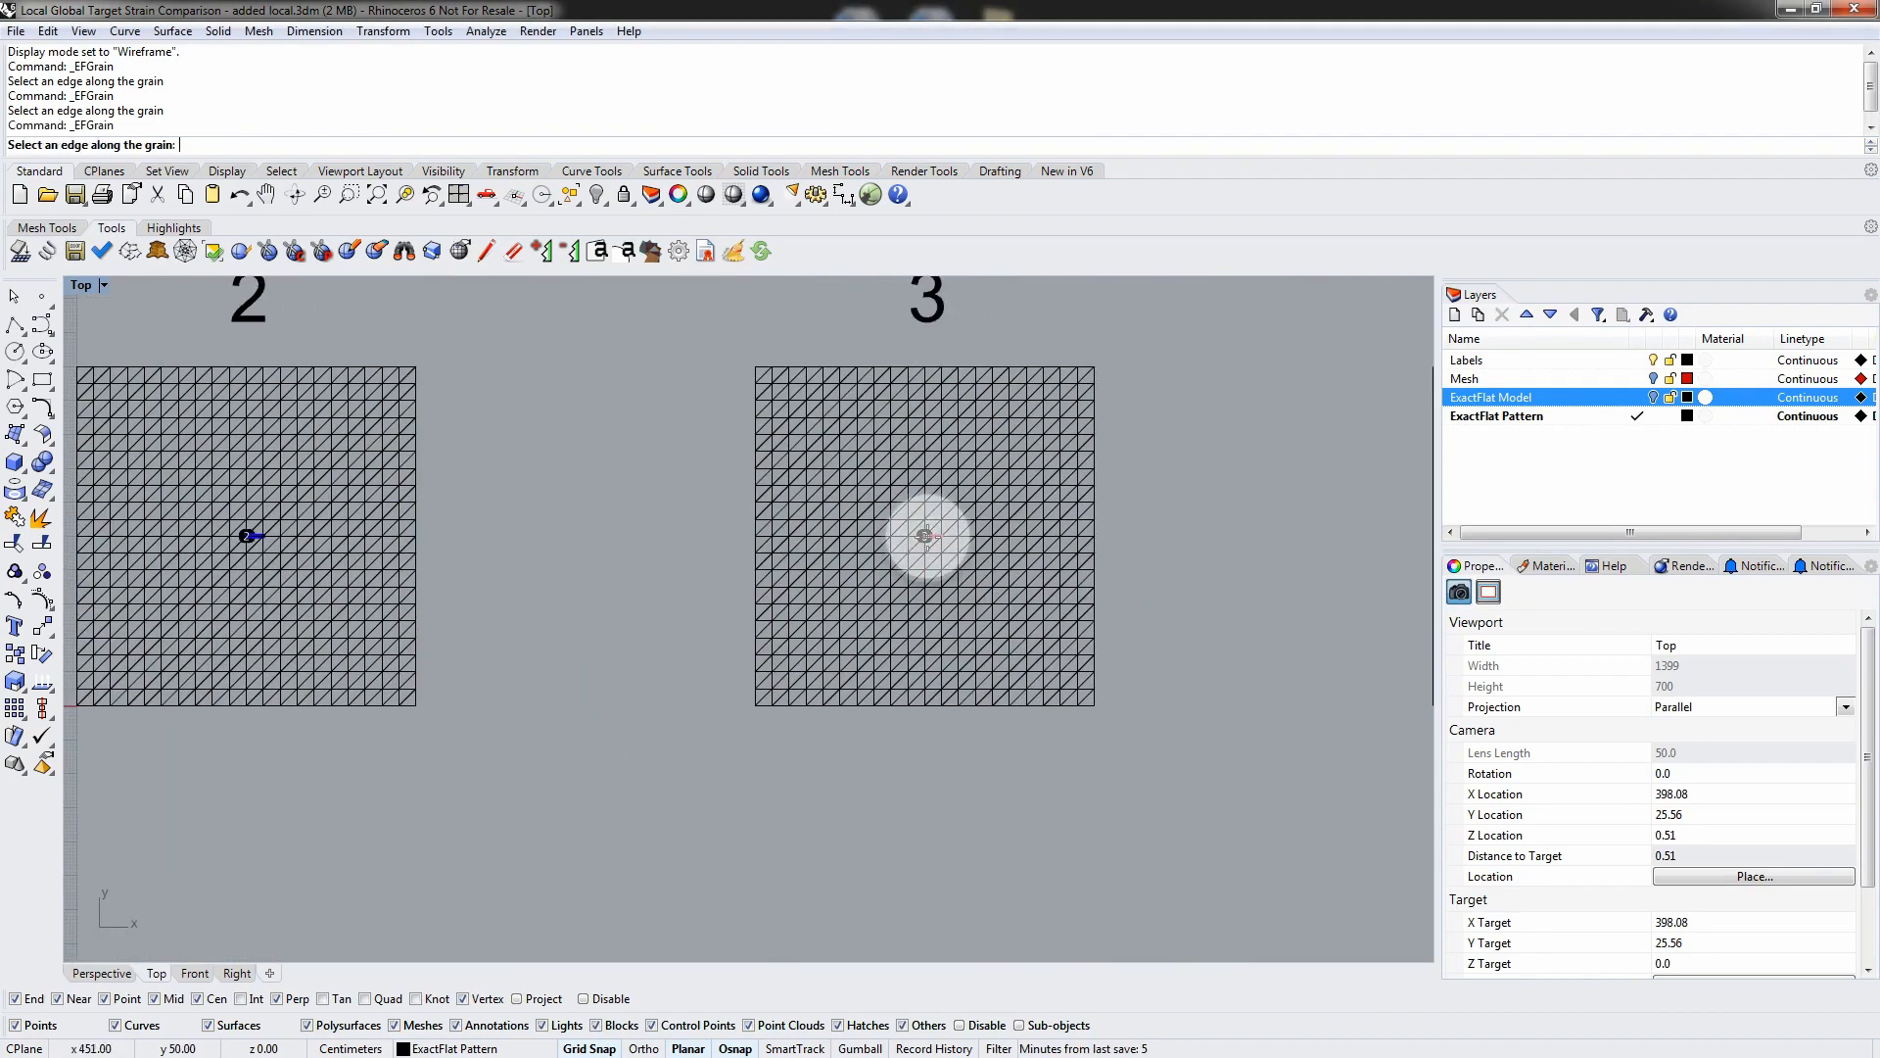
left_click(774, 612)
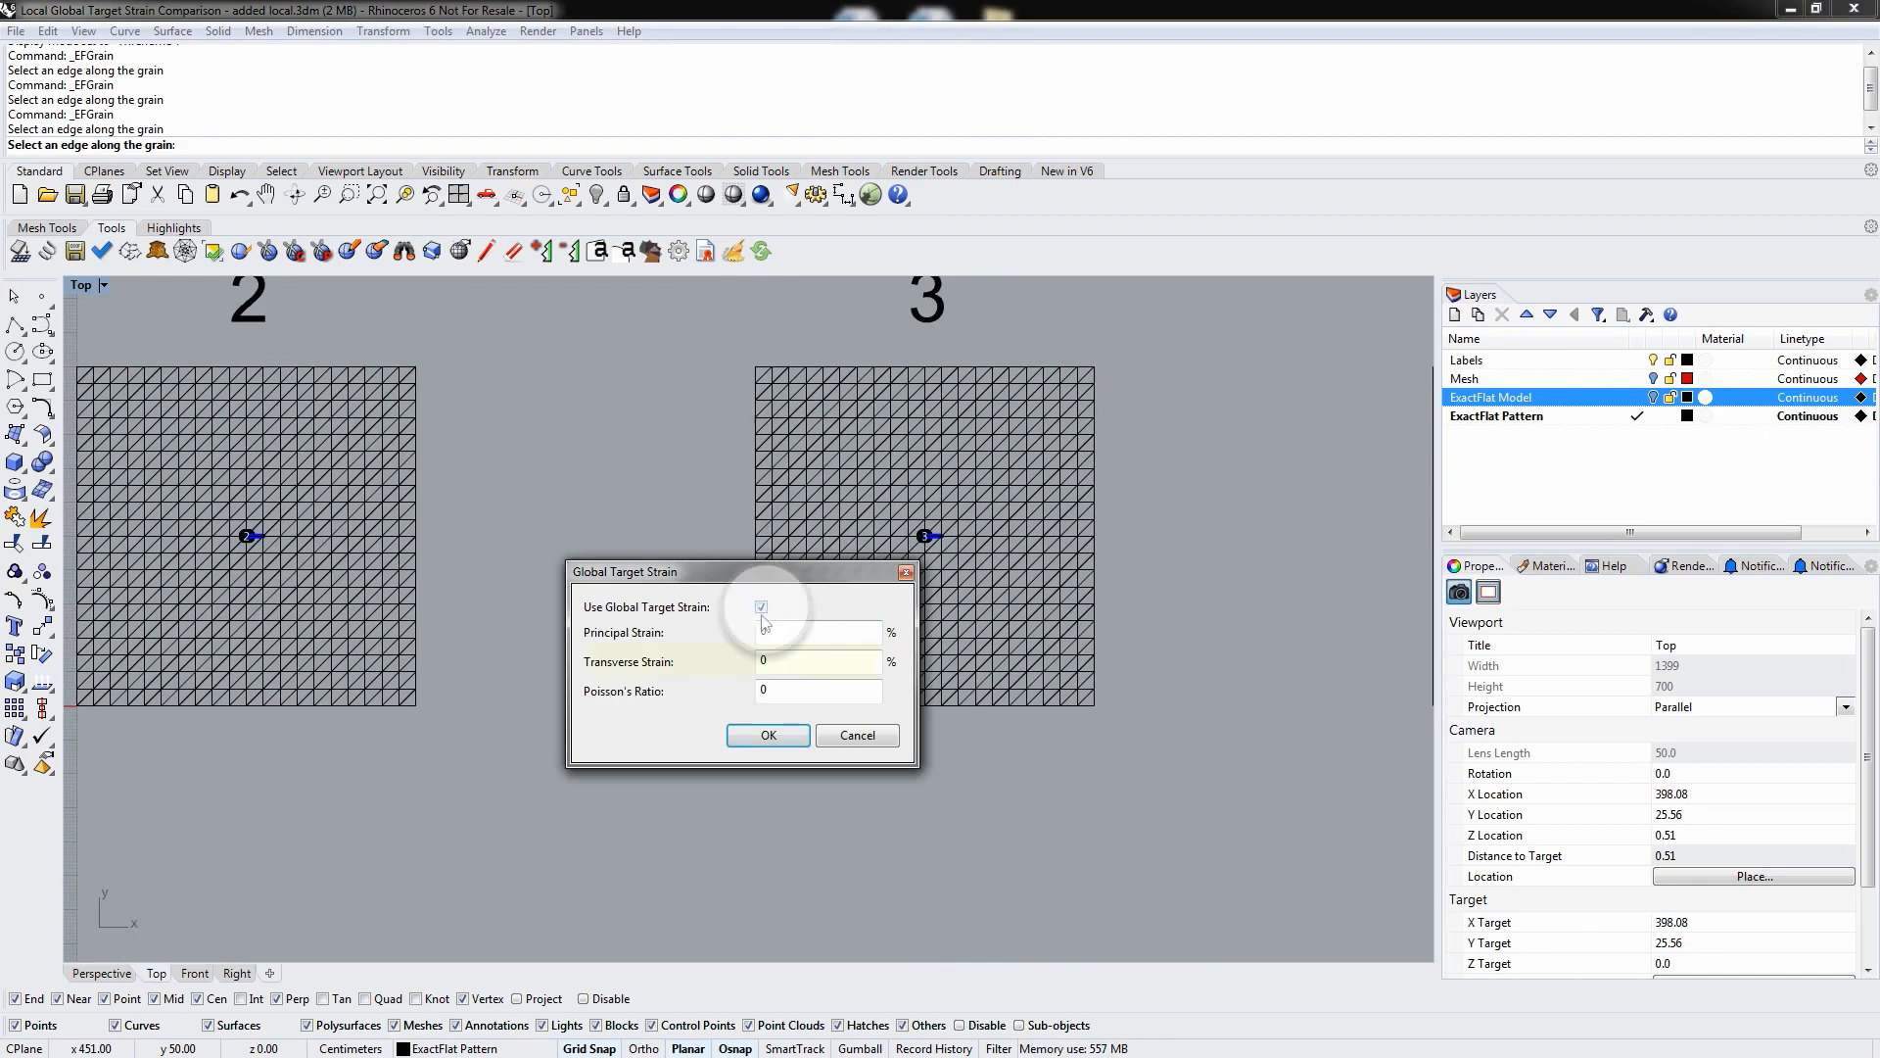
left_click(774, 659)
type("10")
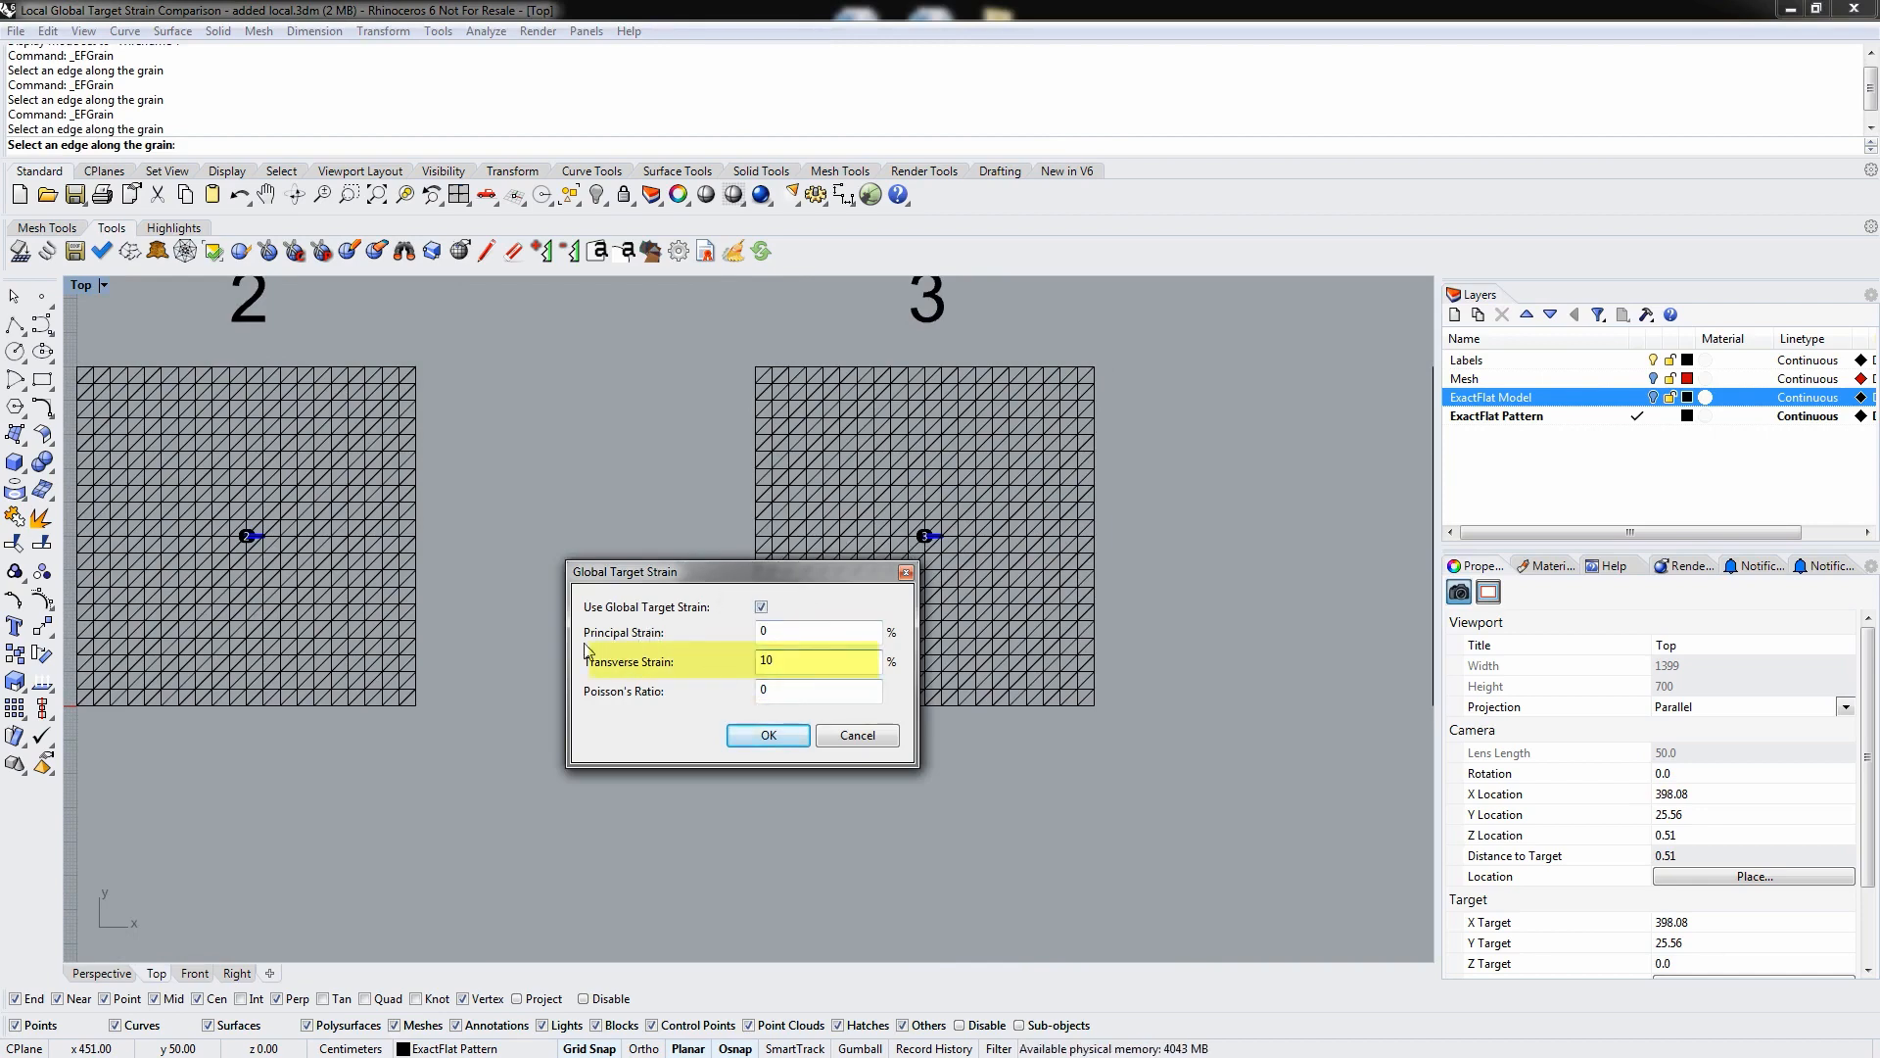
left_click(768, 734)
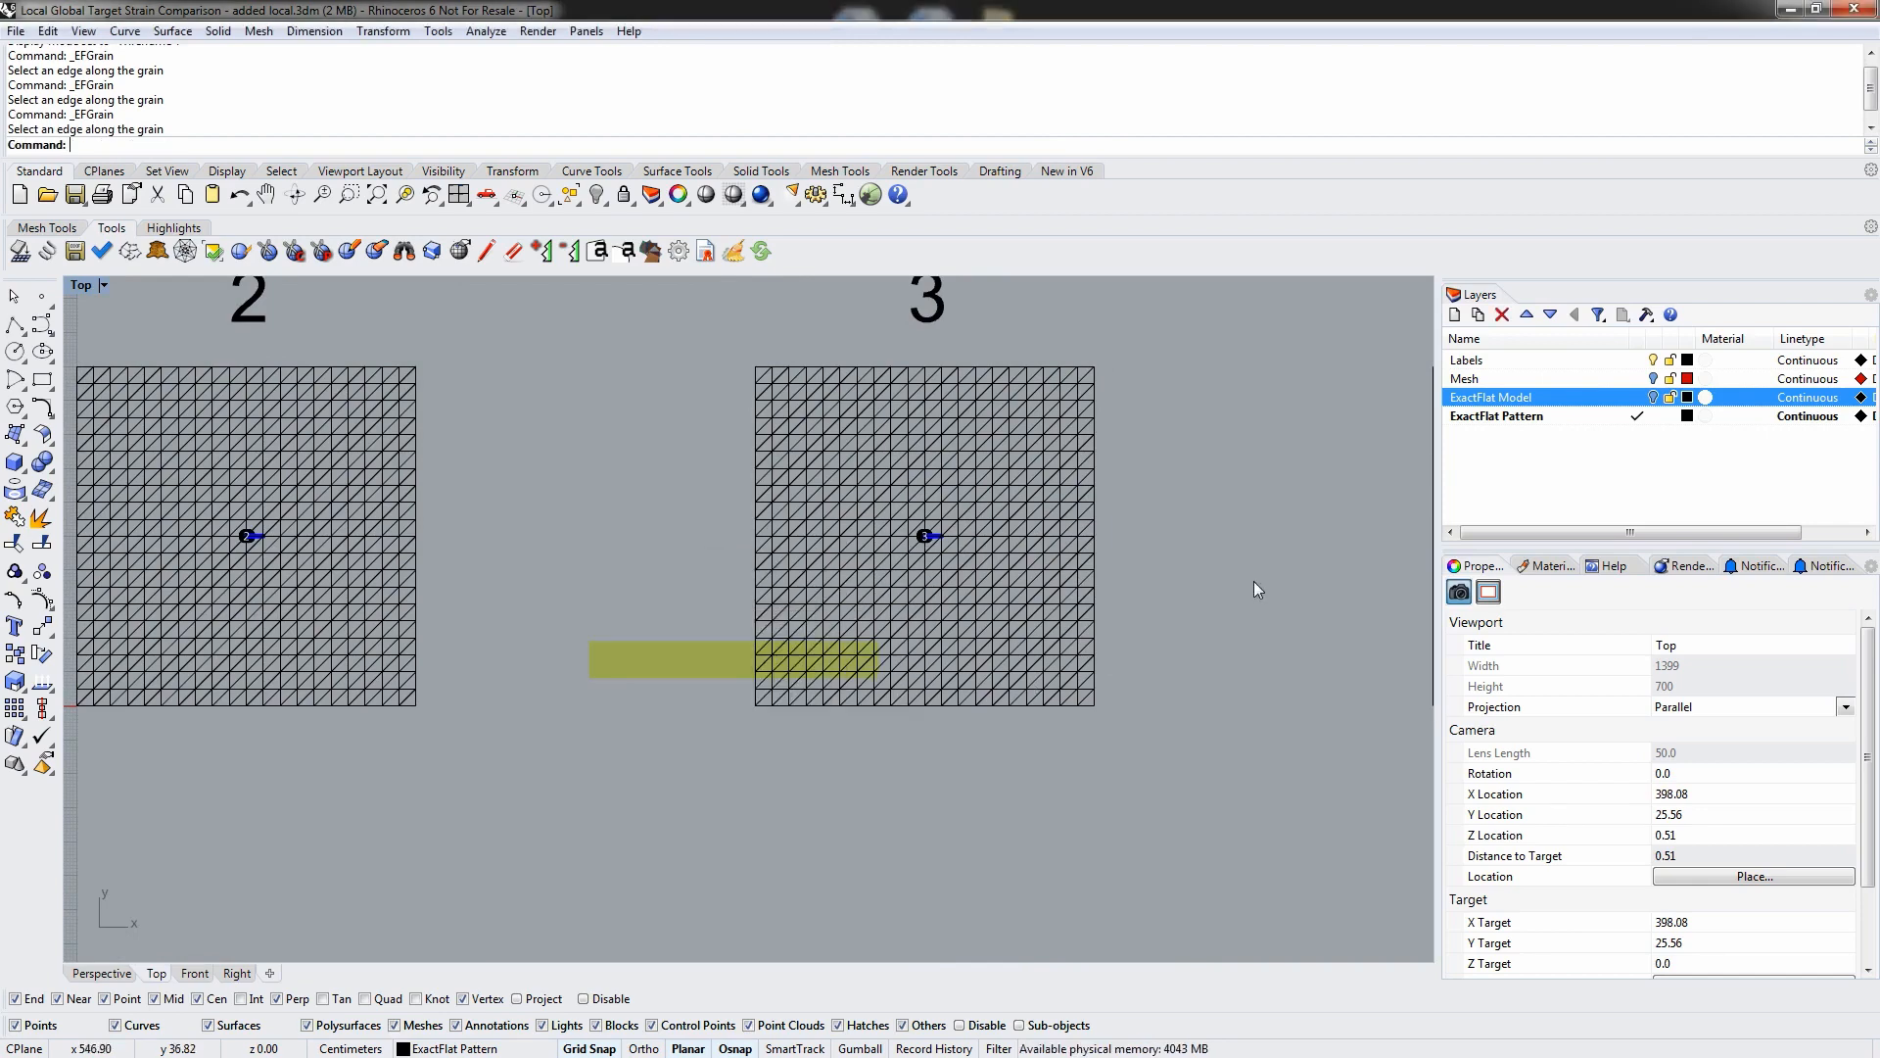
- Assign a horizontal grain at the centre of square 4 and enable global target strain with 10% principal and 10% transverse strain
right_click_drag(1256, 586, 608, 630)
key("Return")
left_click(965, 581)
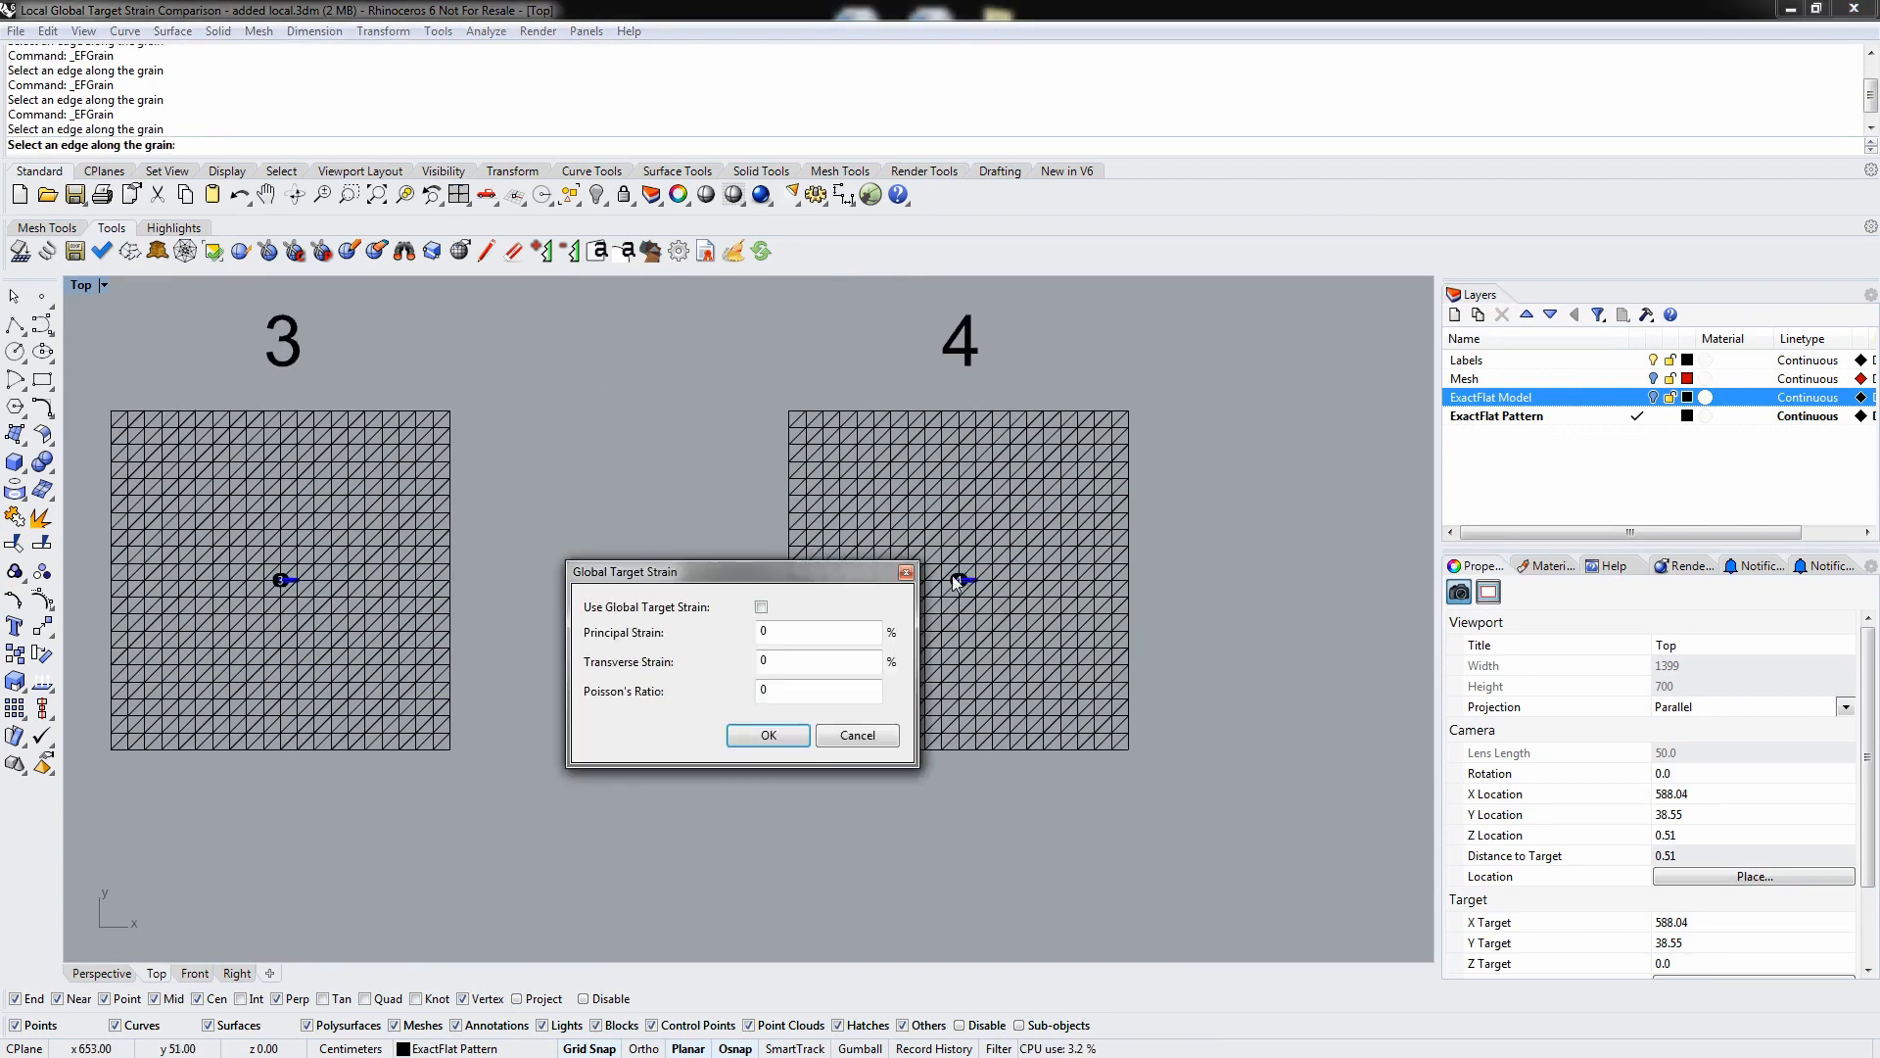
left_click(762, 608)
double_click(788, 641)
type("10")
key("Tab")
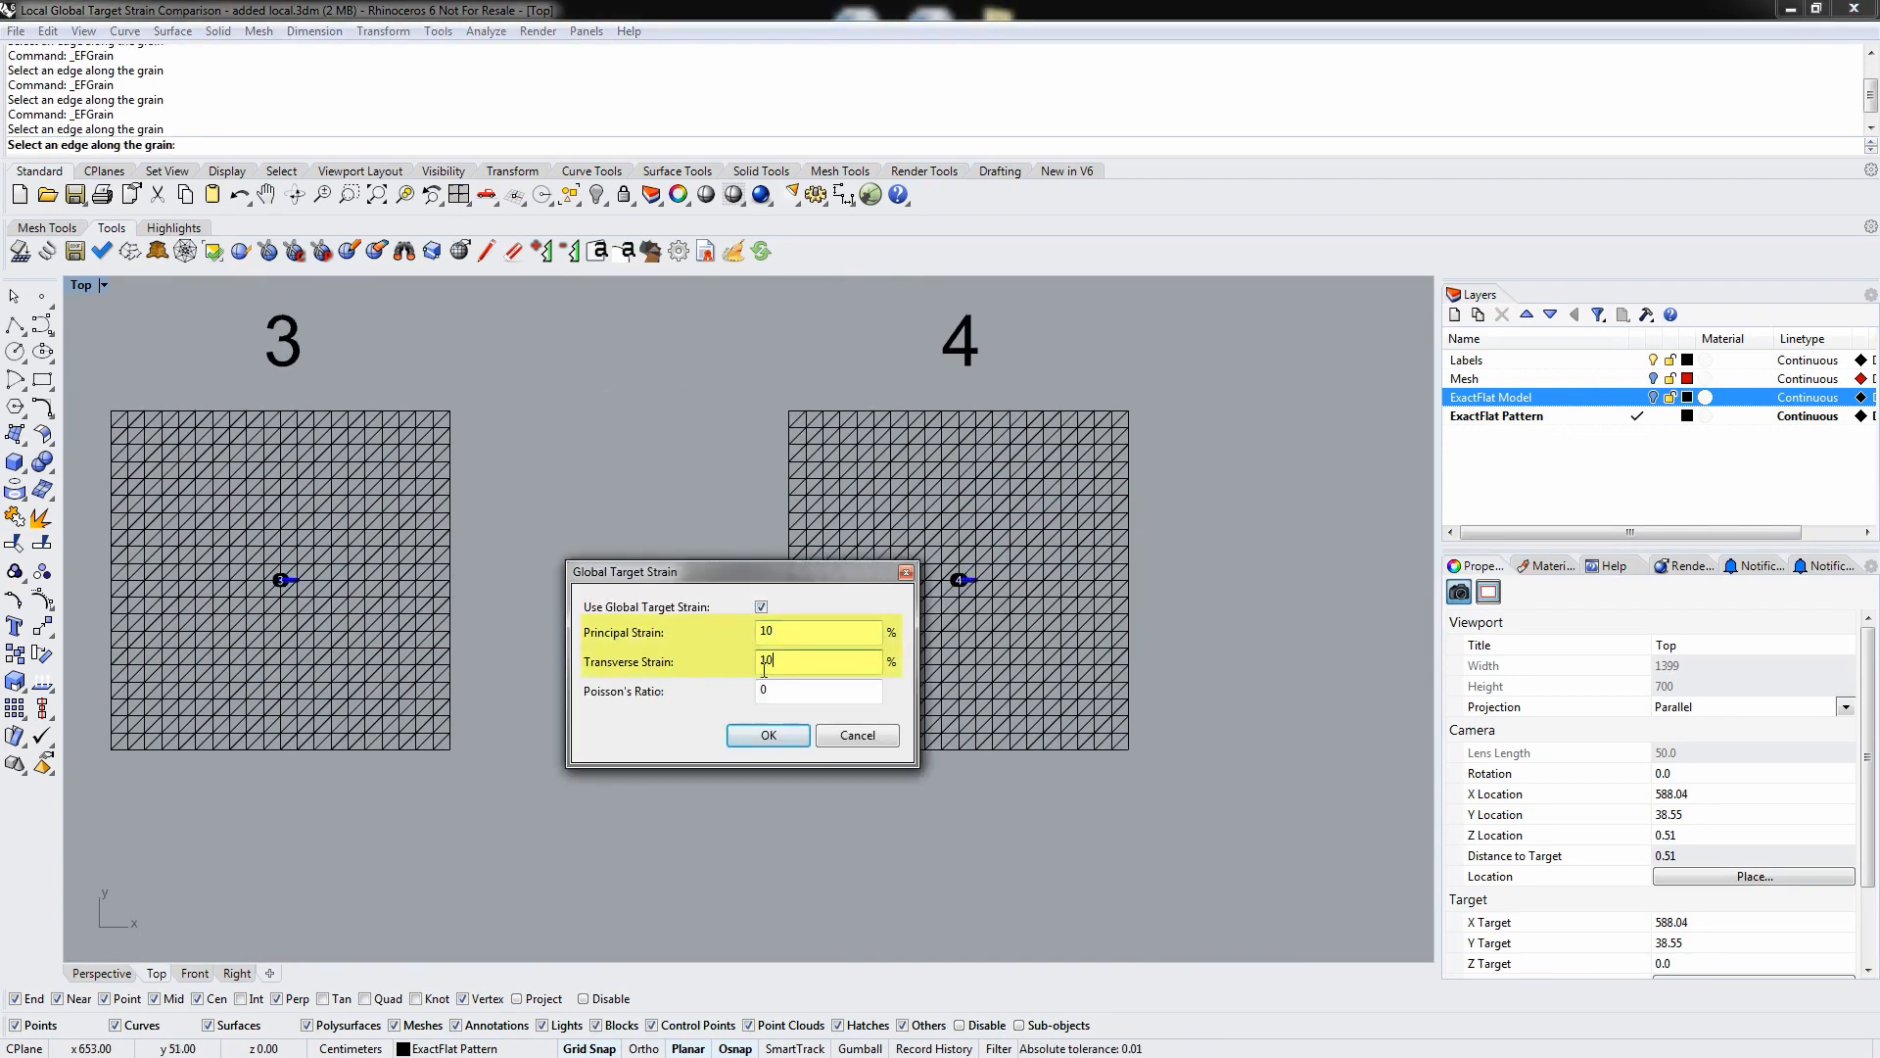
type("10")
left_click(768, 734)
- Assign a horizontal grain direction at the centre of square 5 with global target strain off
right_click_drag(1193, 627, 499, 638)
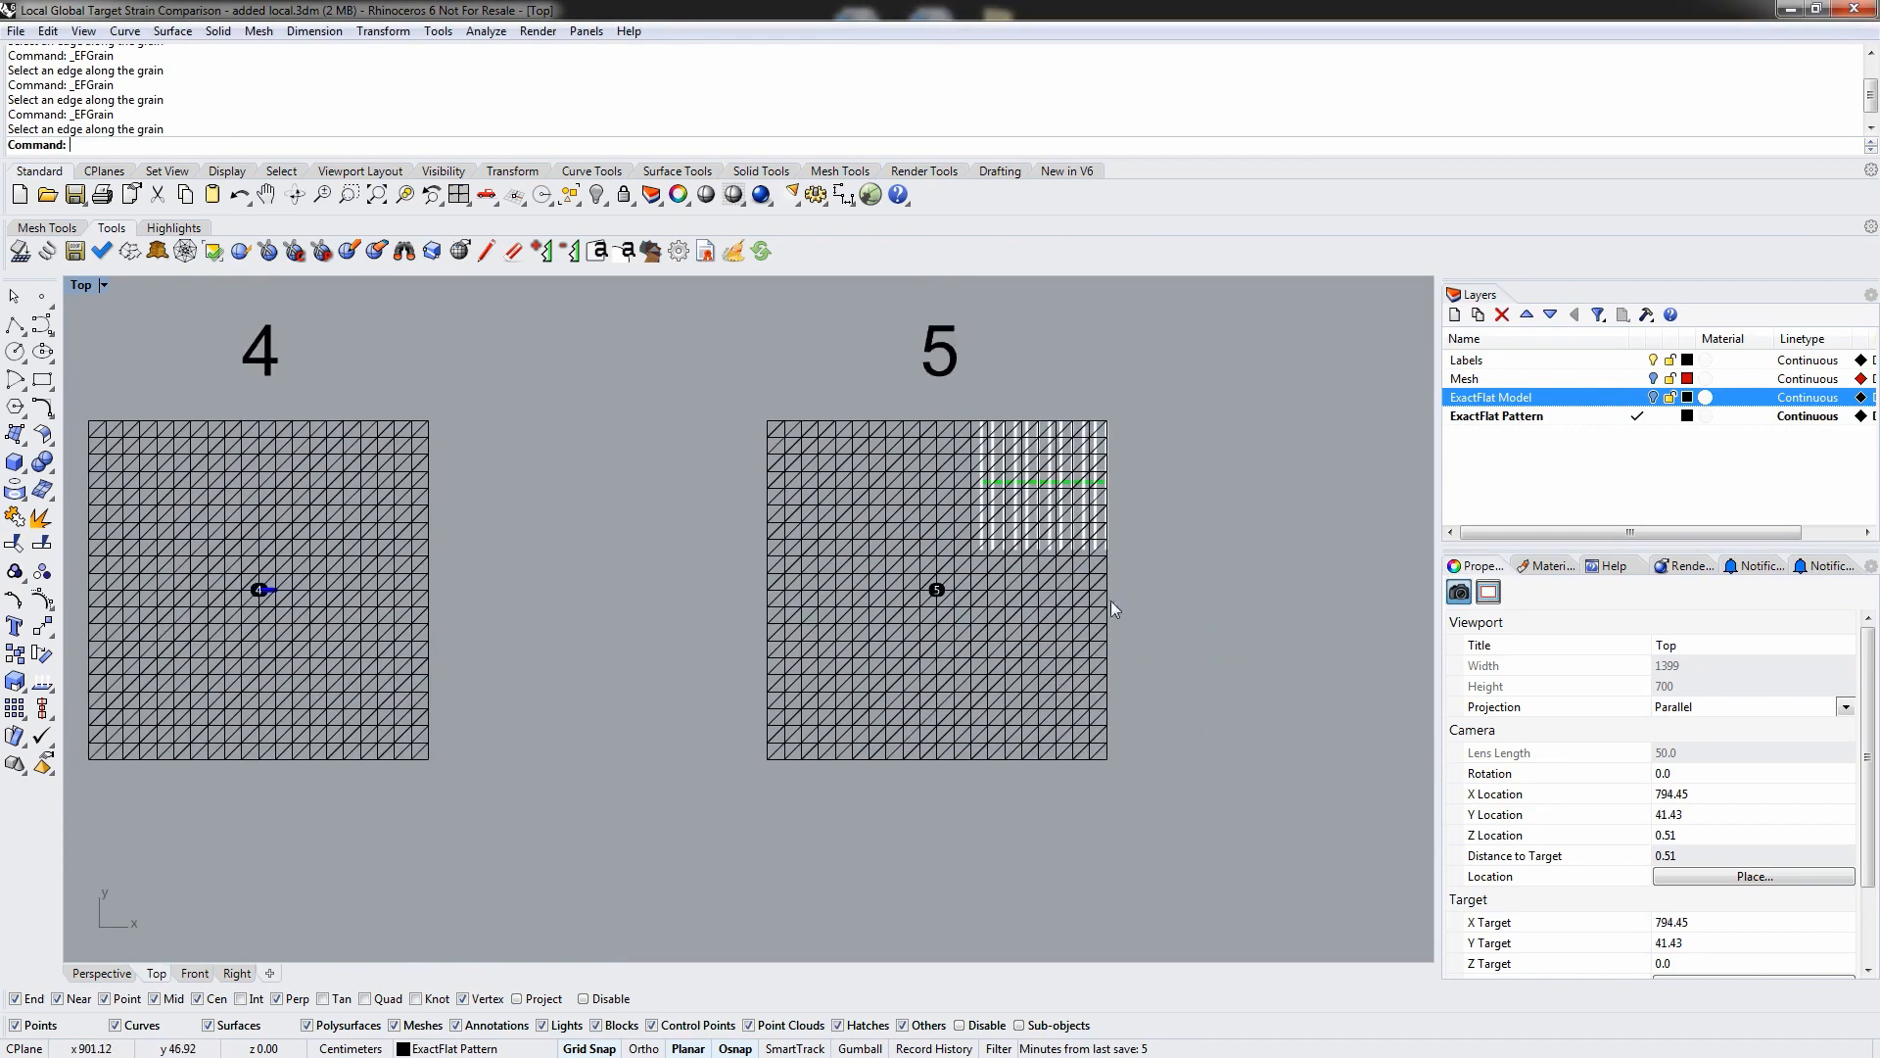
right_click_drag(1110, 603, 836, 596)
right_click(895, 572)
left_click(675, 591)
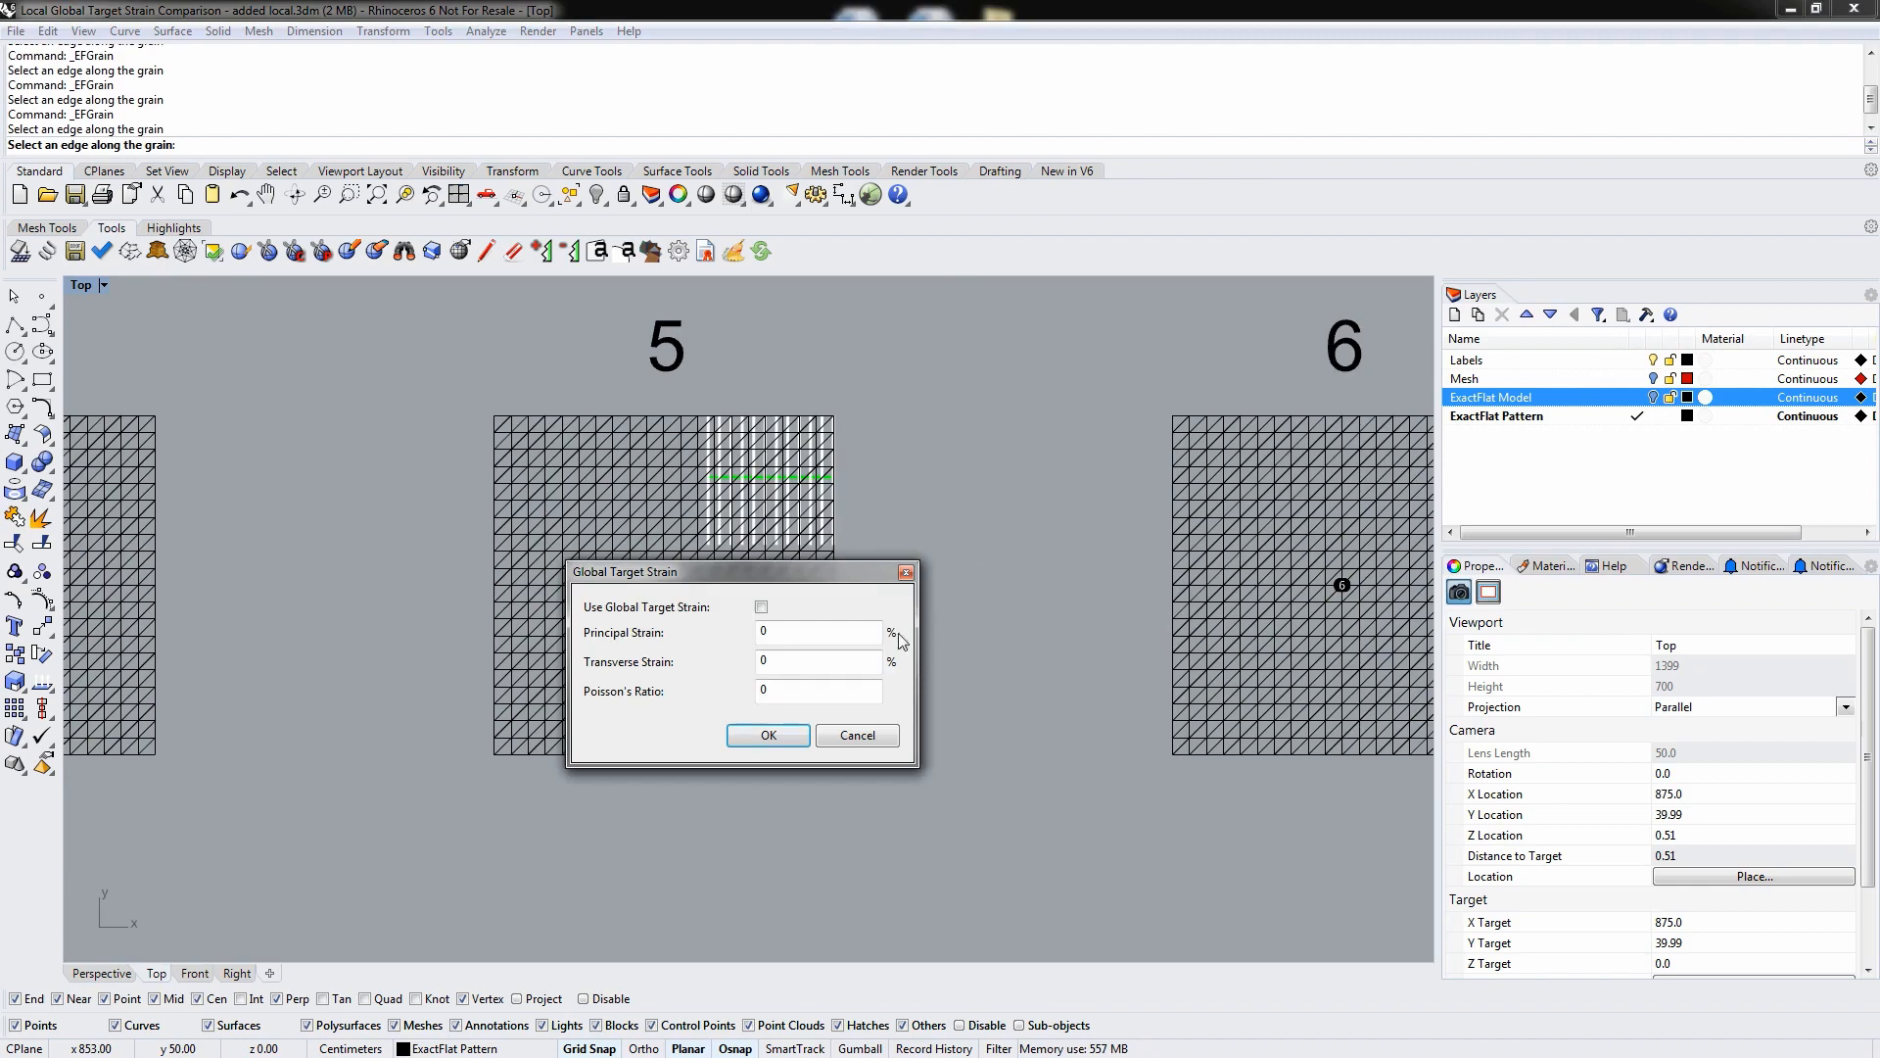
left_click(768, 734)
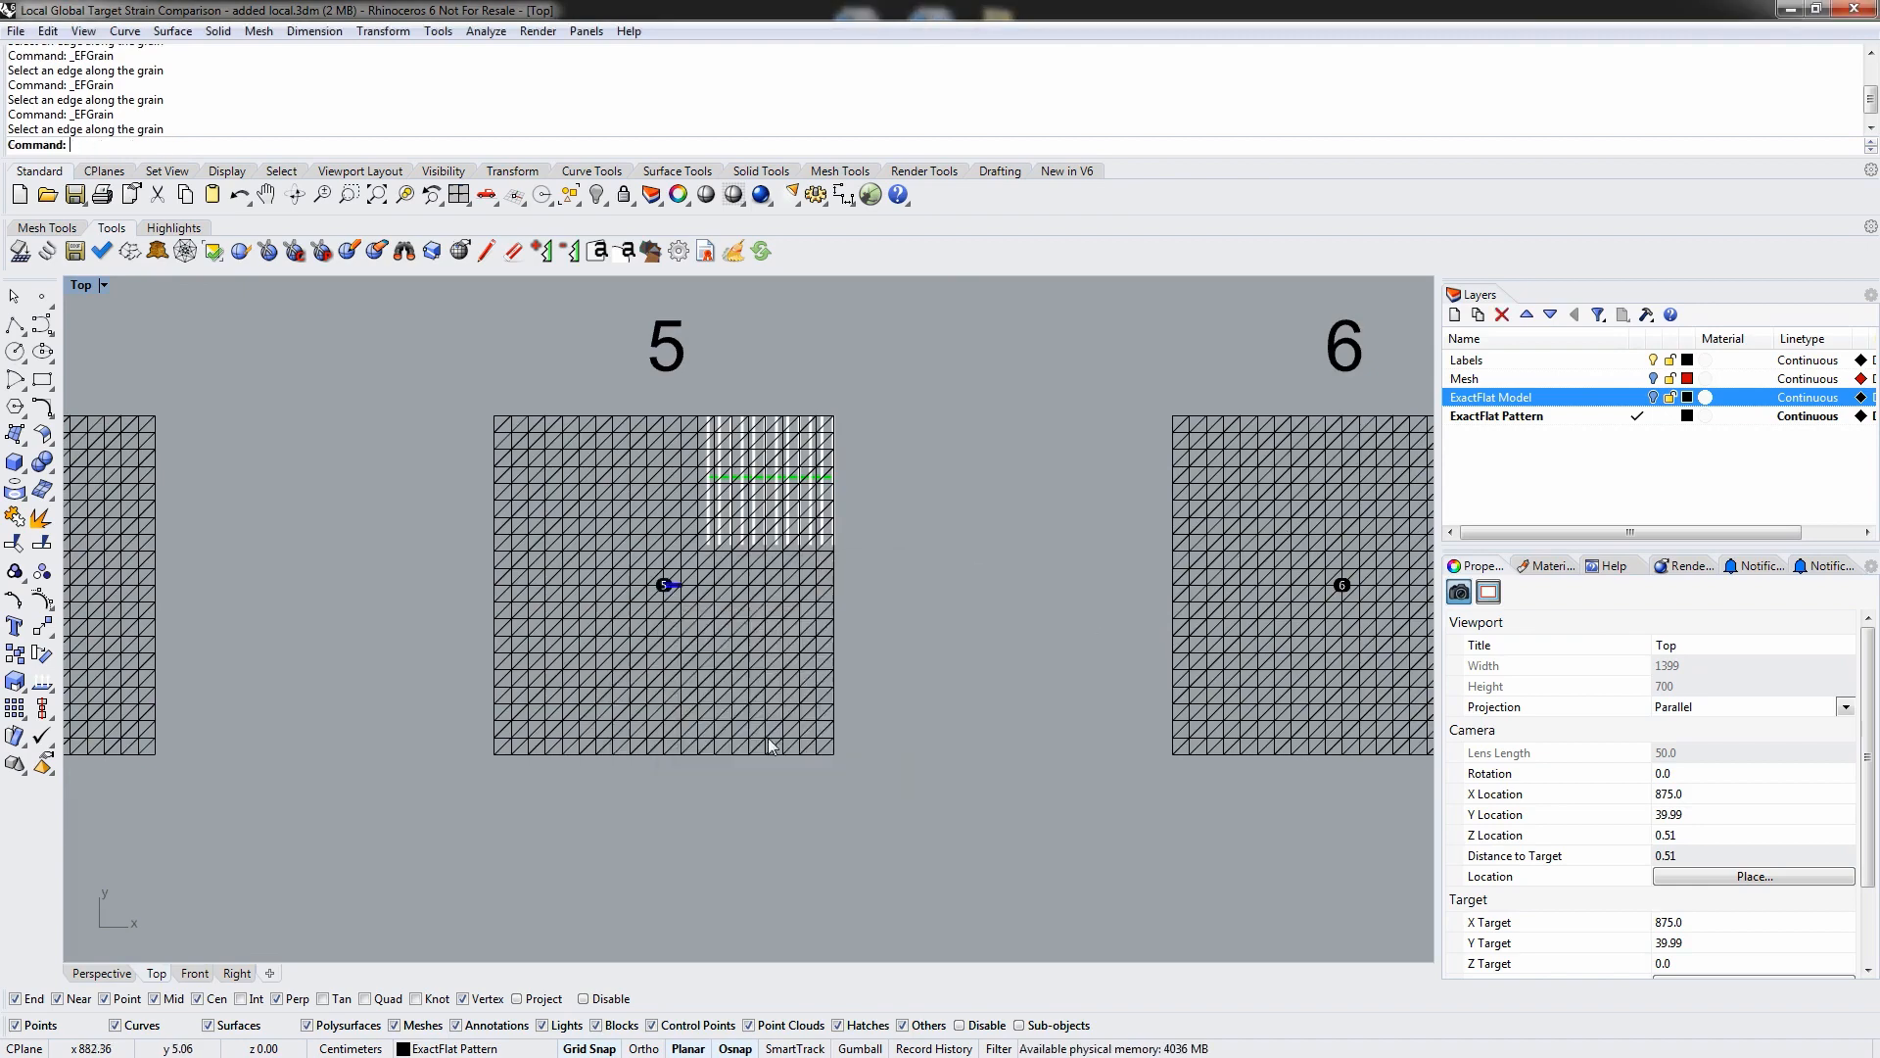
- Assign a horizontal grain direction at the centre of square 6 with global target strain off
right_click_drag(1402, 610, 909, 601)
key("Return")
left_click(856, 582)
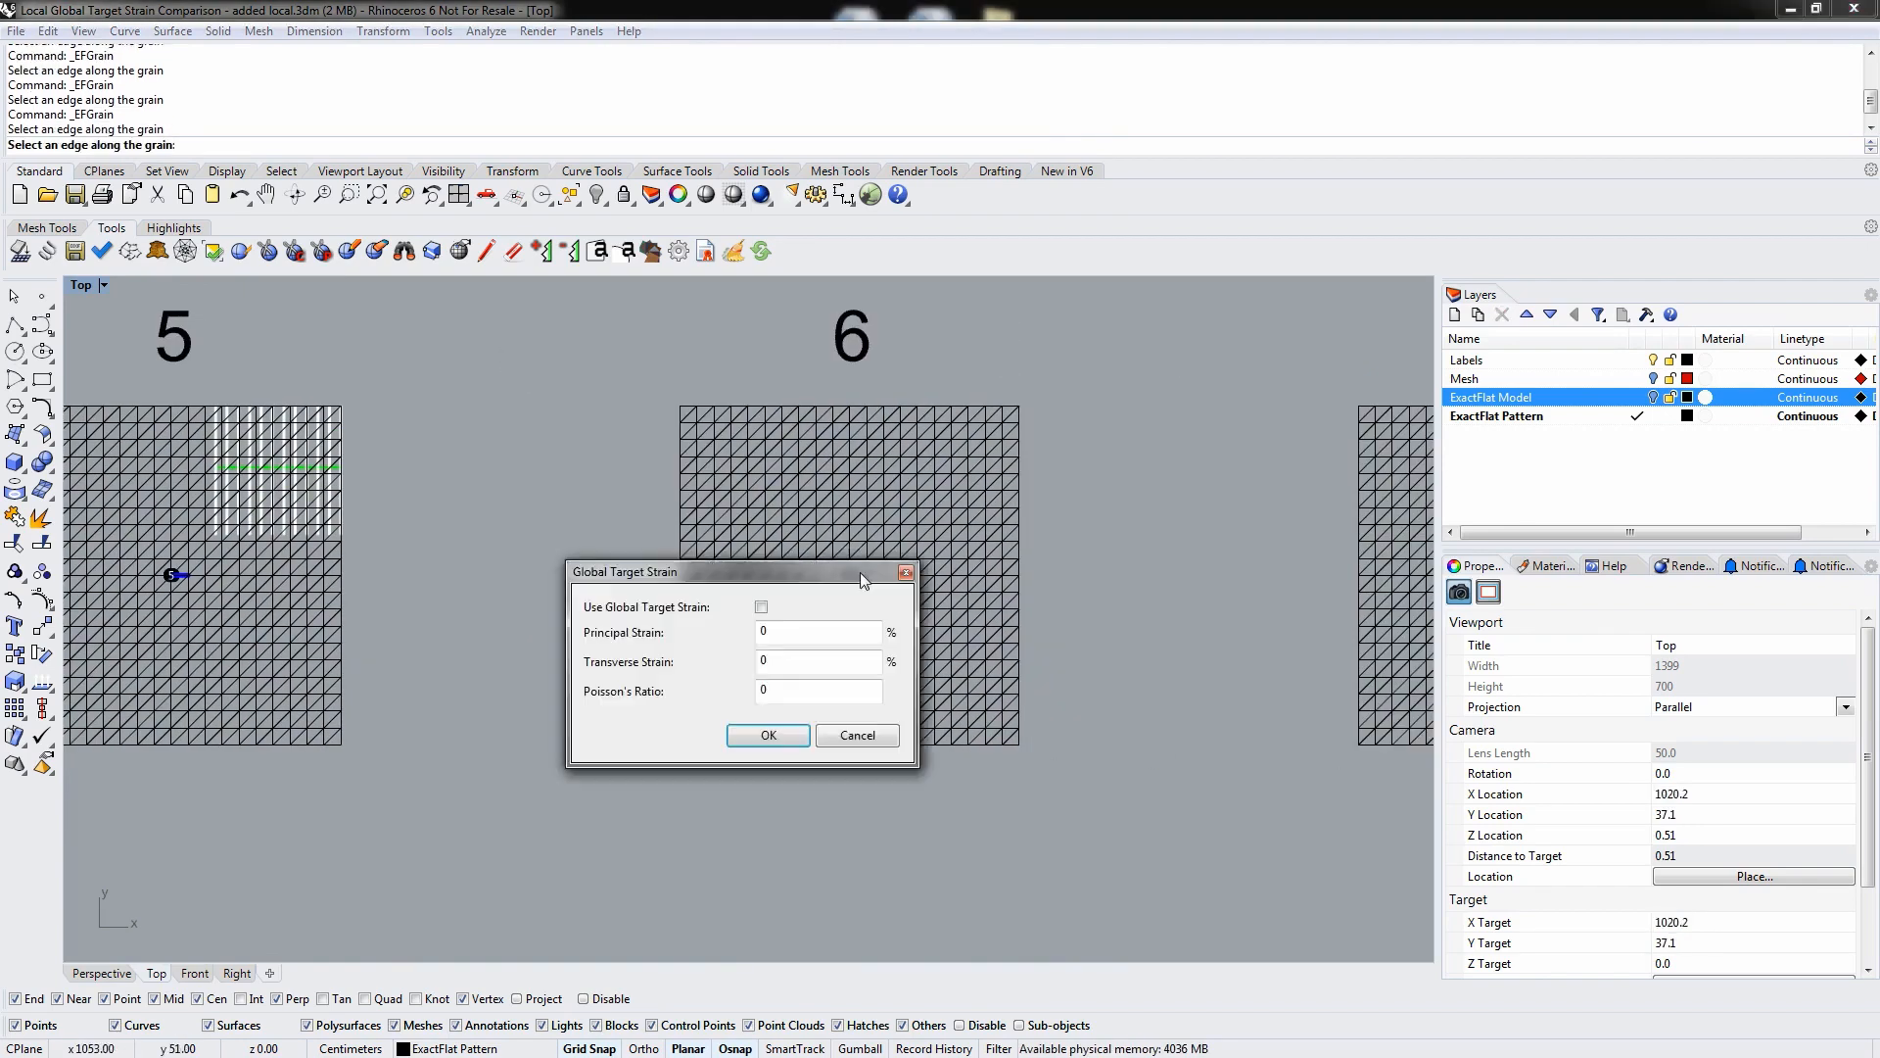
left_click(768, 734)
right_click_drag(1370, 627, 870, 617)
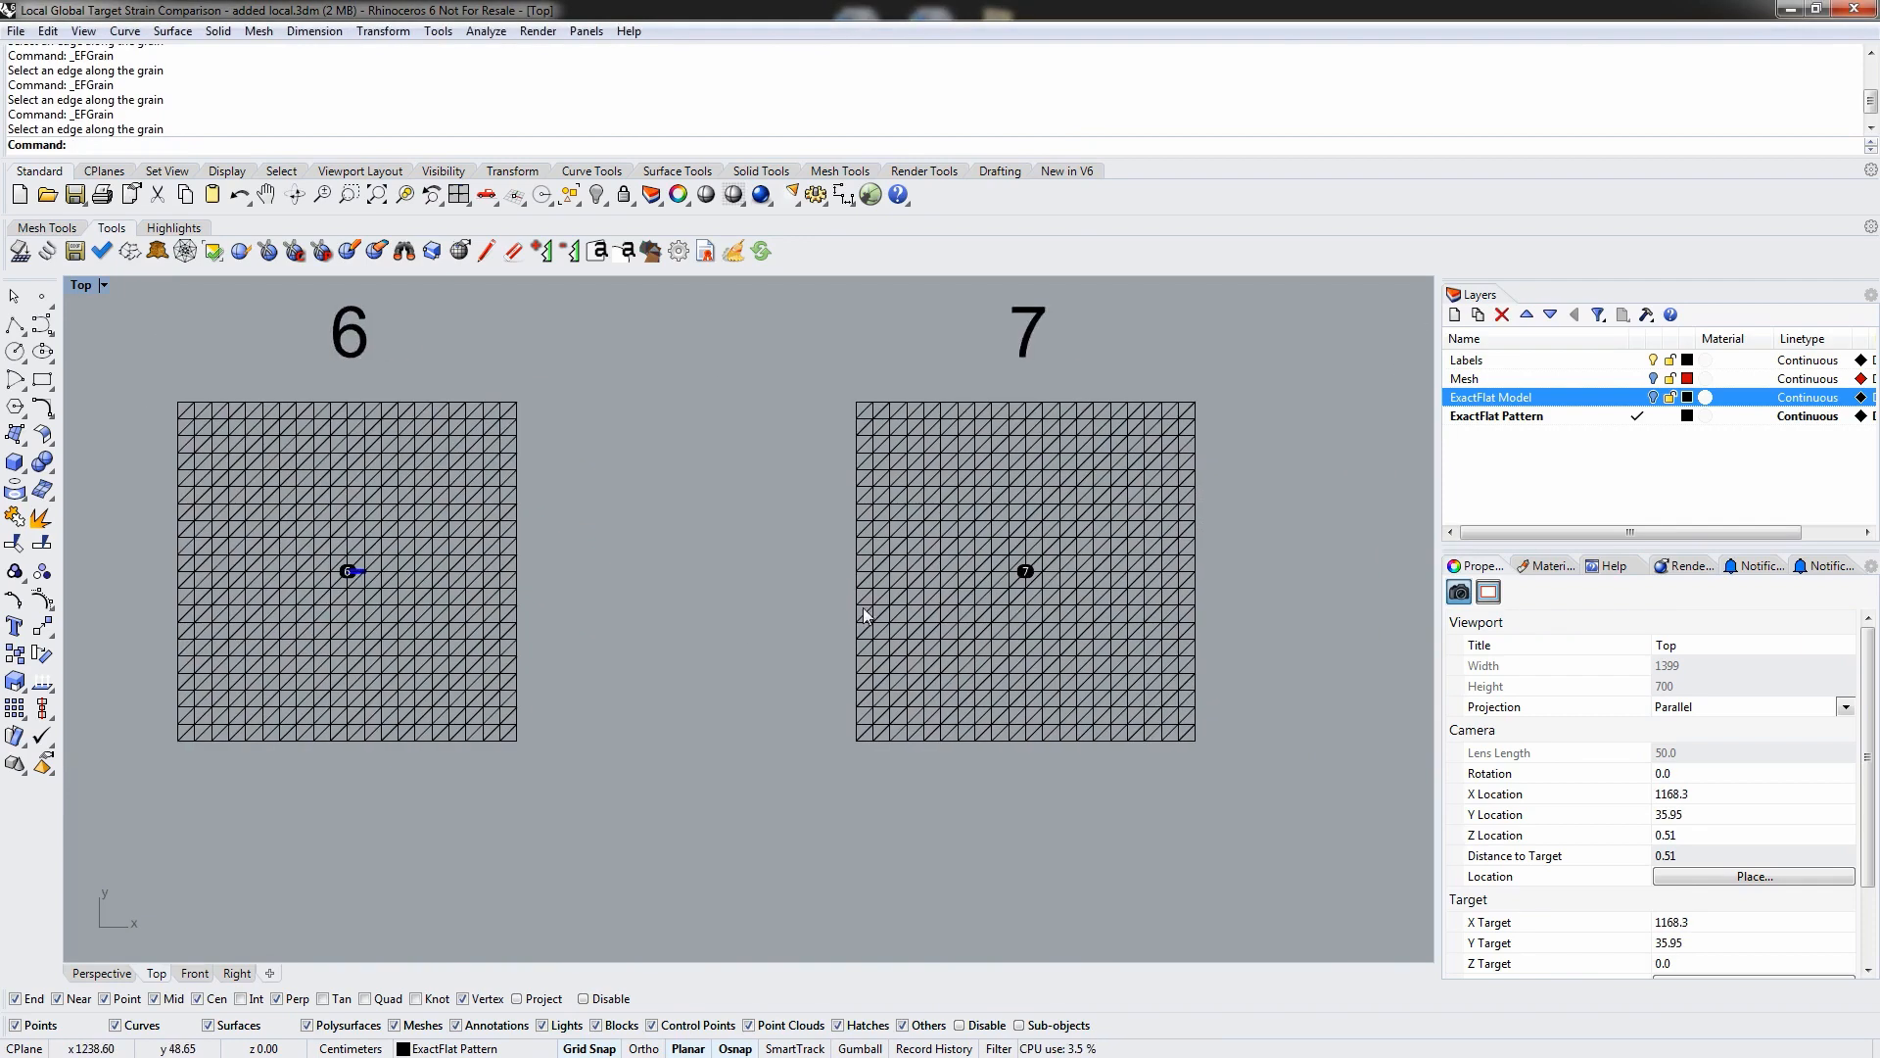
key("Return")
left_click(1029, 576)
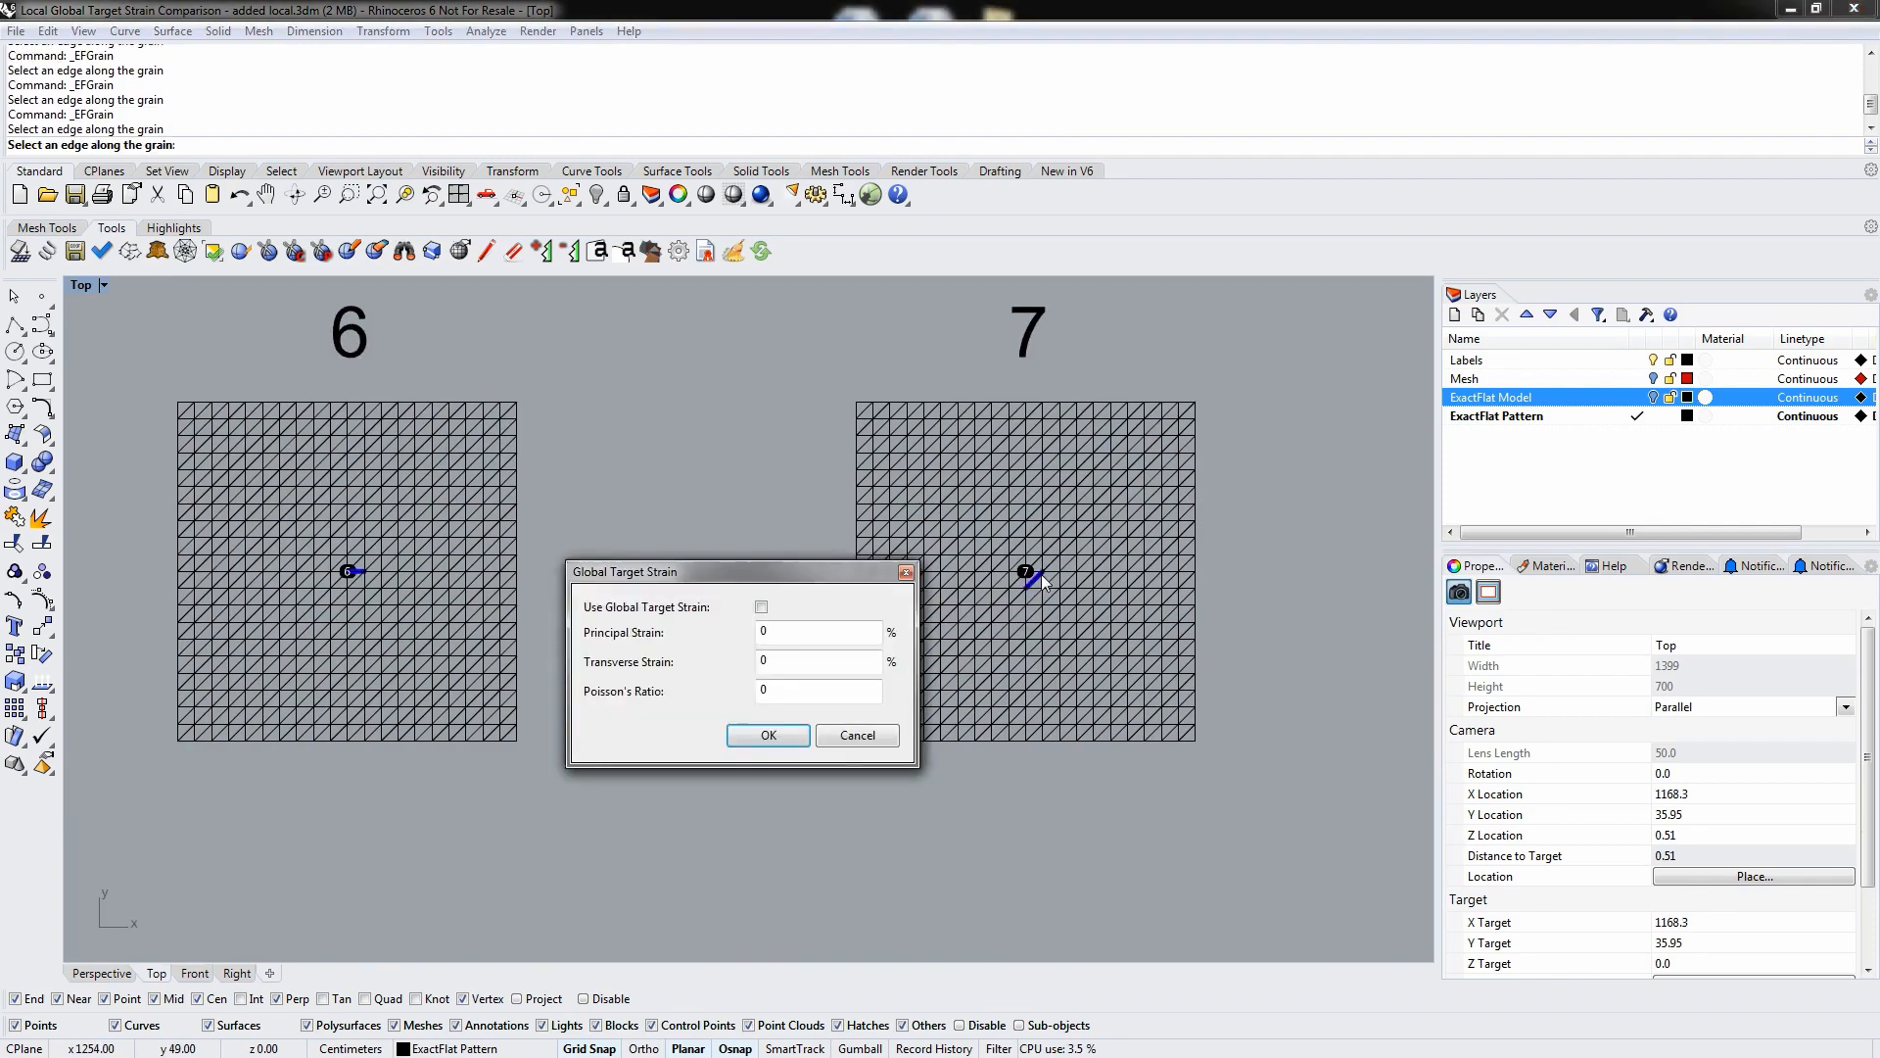
left_click(860, 736)
- Assign a horizontal grain direction at the centre of square 7 with global target strain off
key("Return")
left_click(1030, 573)
left_click(761, 736)
- Use EFTestLocalTargetStrain to delete the existing local target strain field in the upper-right corner of square 5
right_click_drag(524, 623, 1053, 619)
right_click_drag(492, 597, 740, 596)
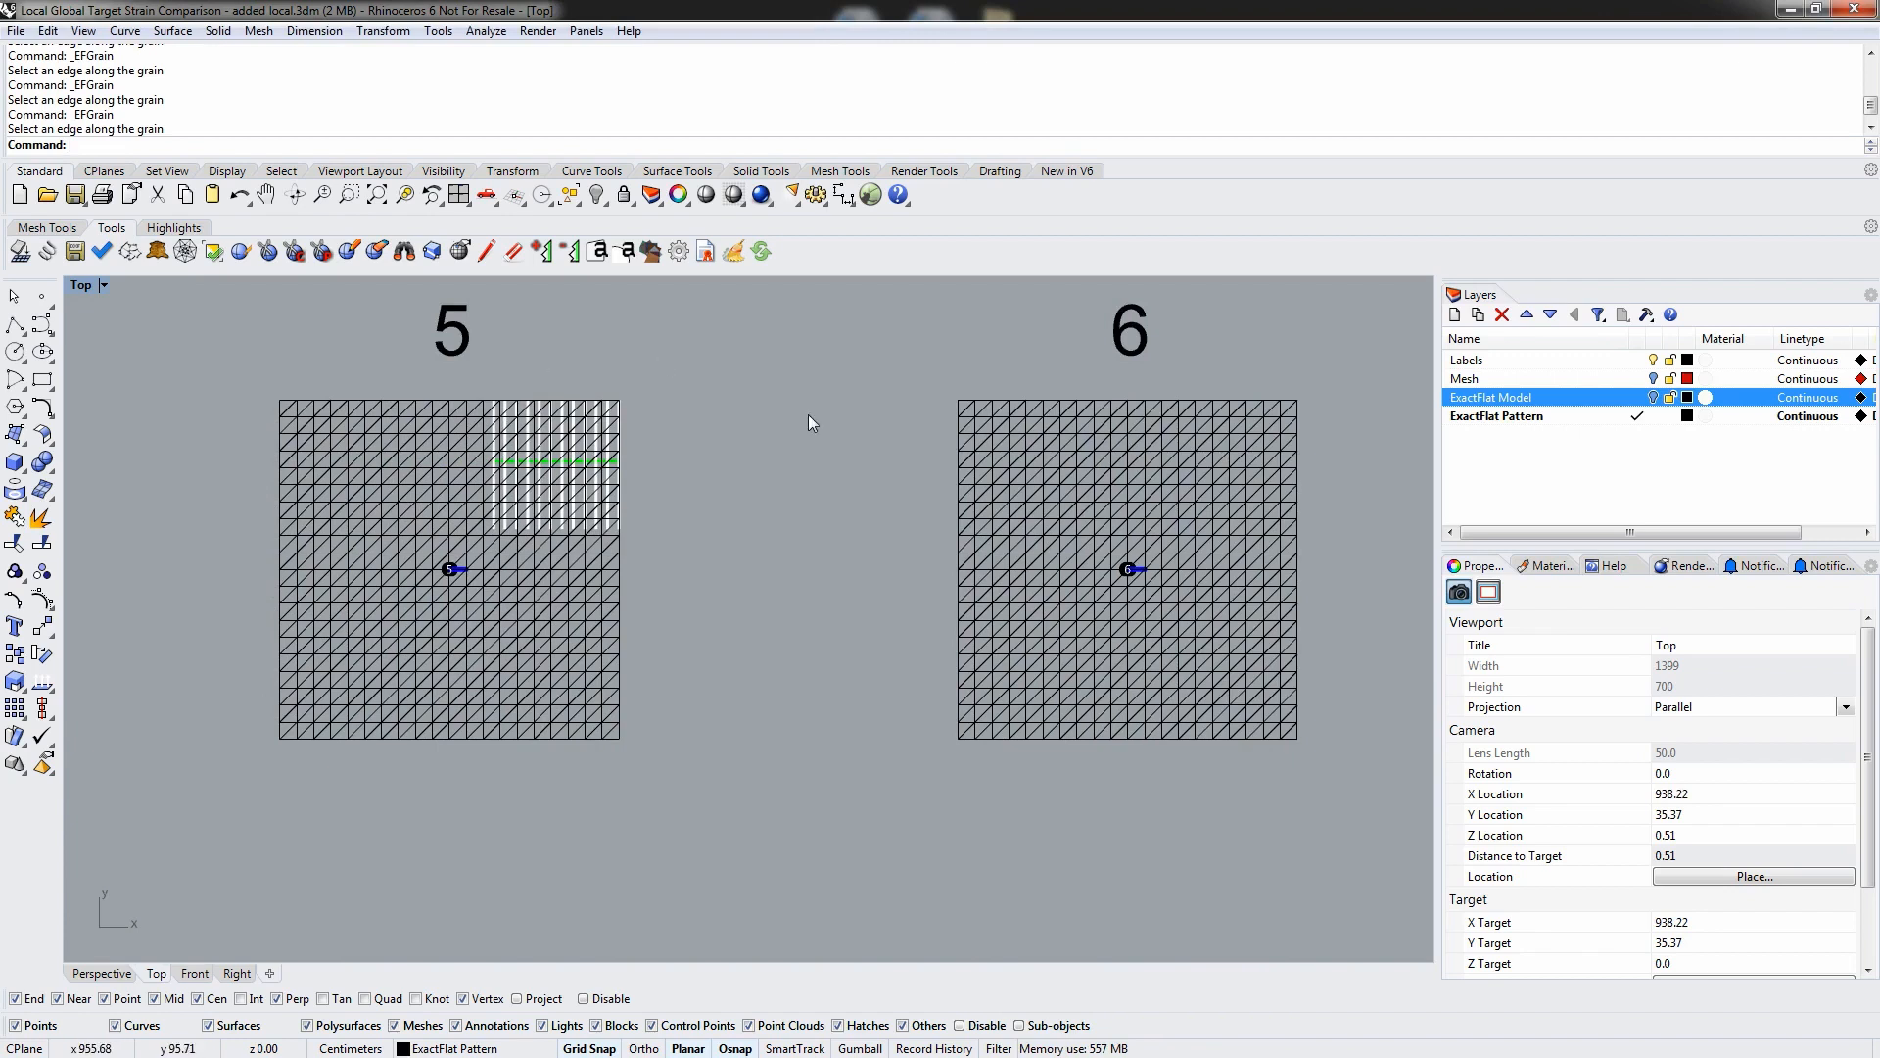
type("EFTestLocalta")
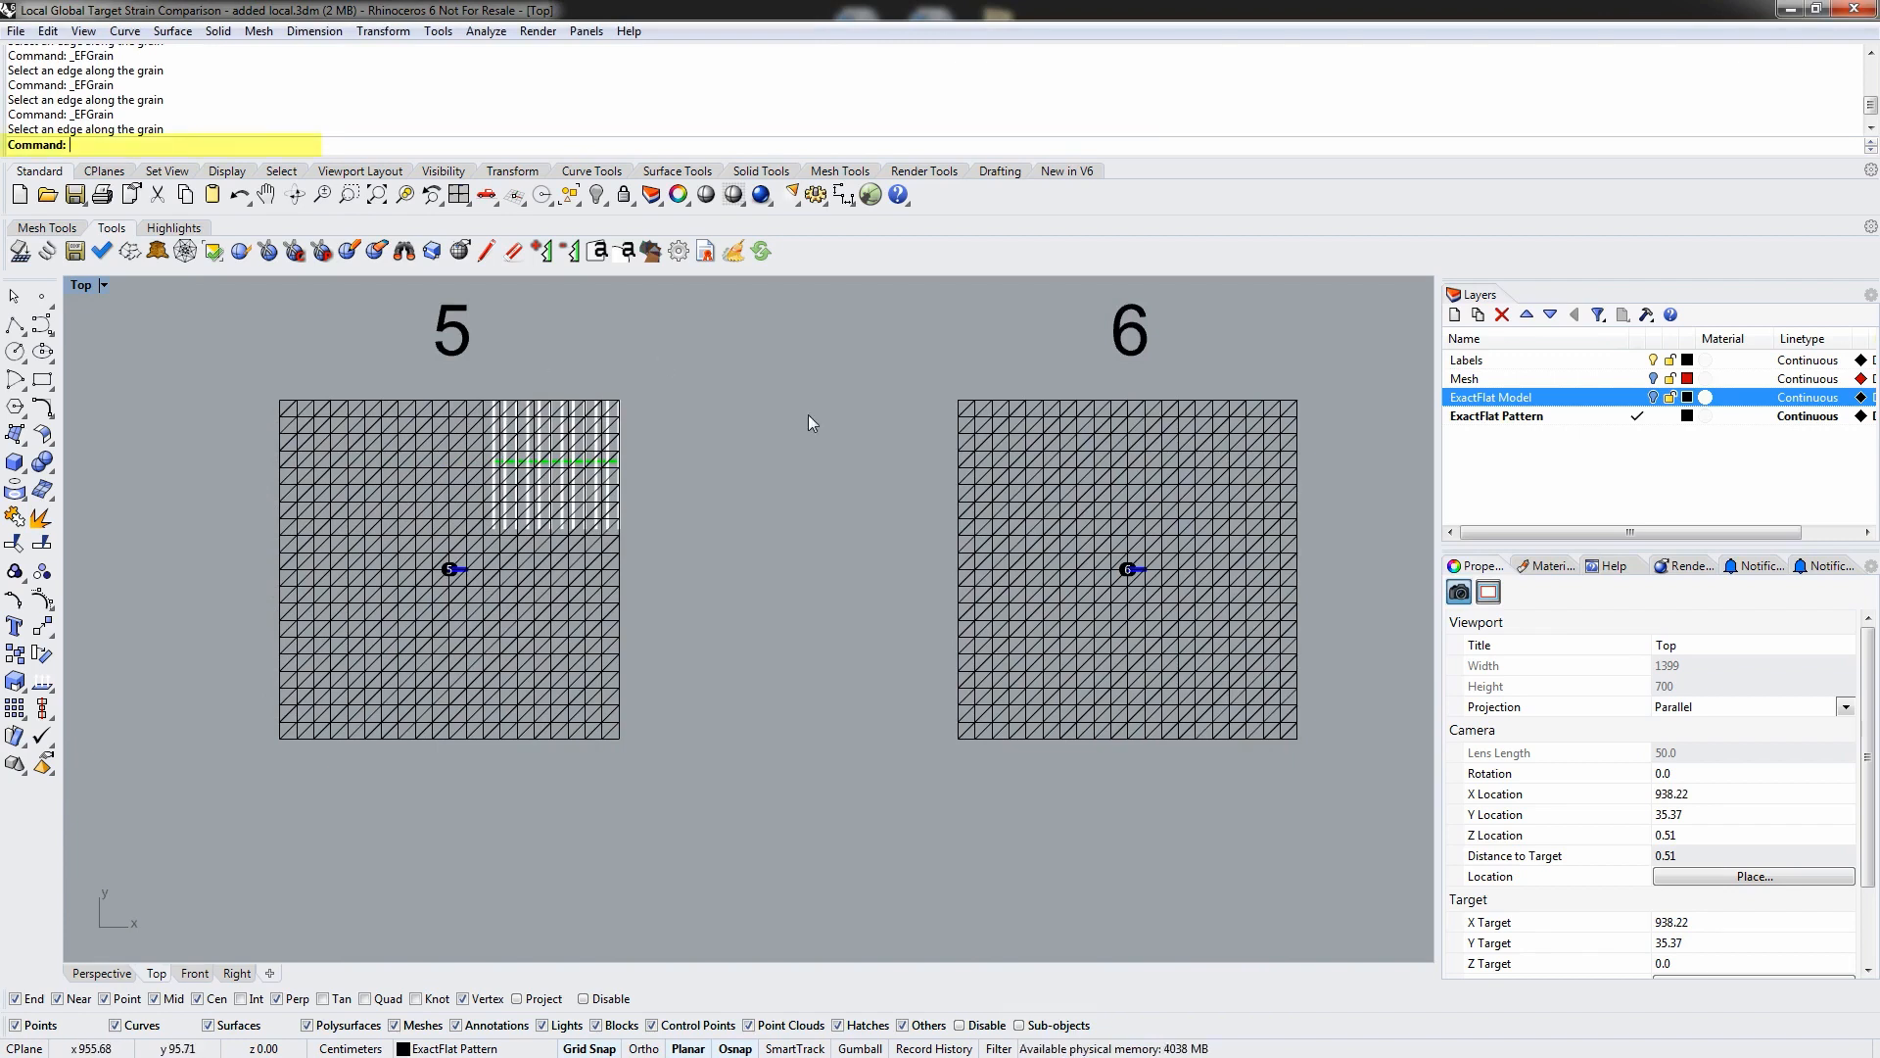
type("rgetstrain")
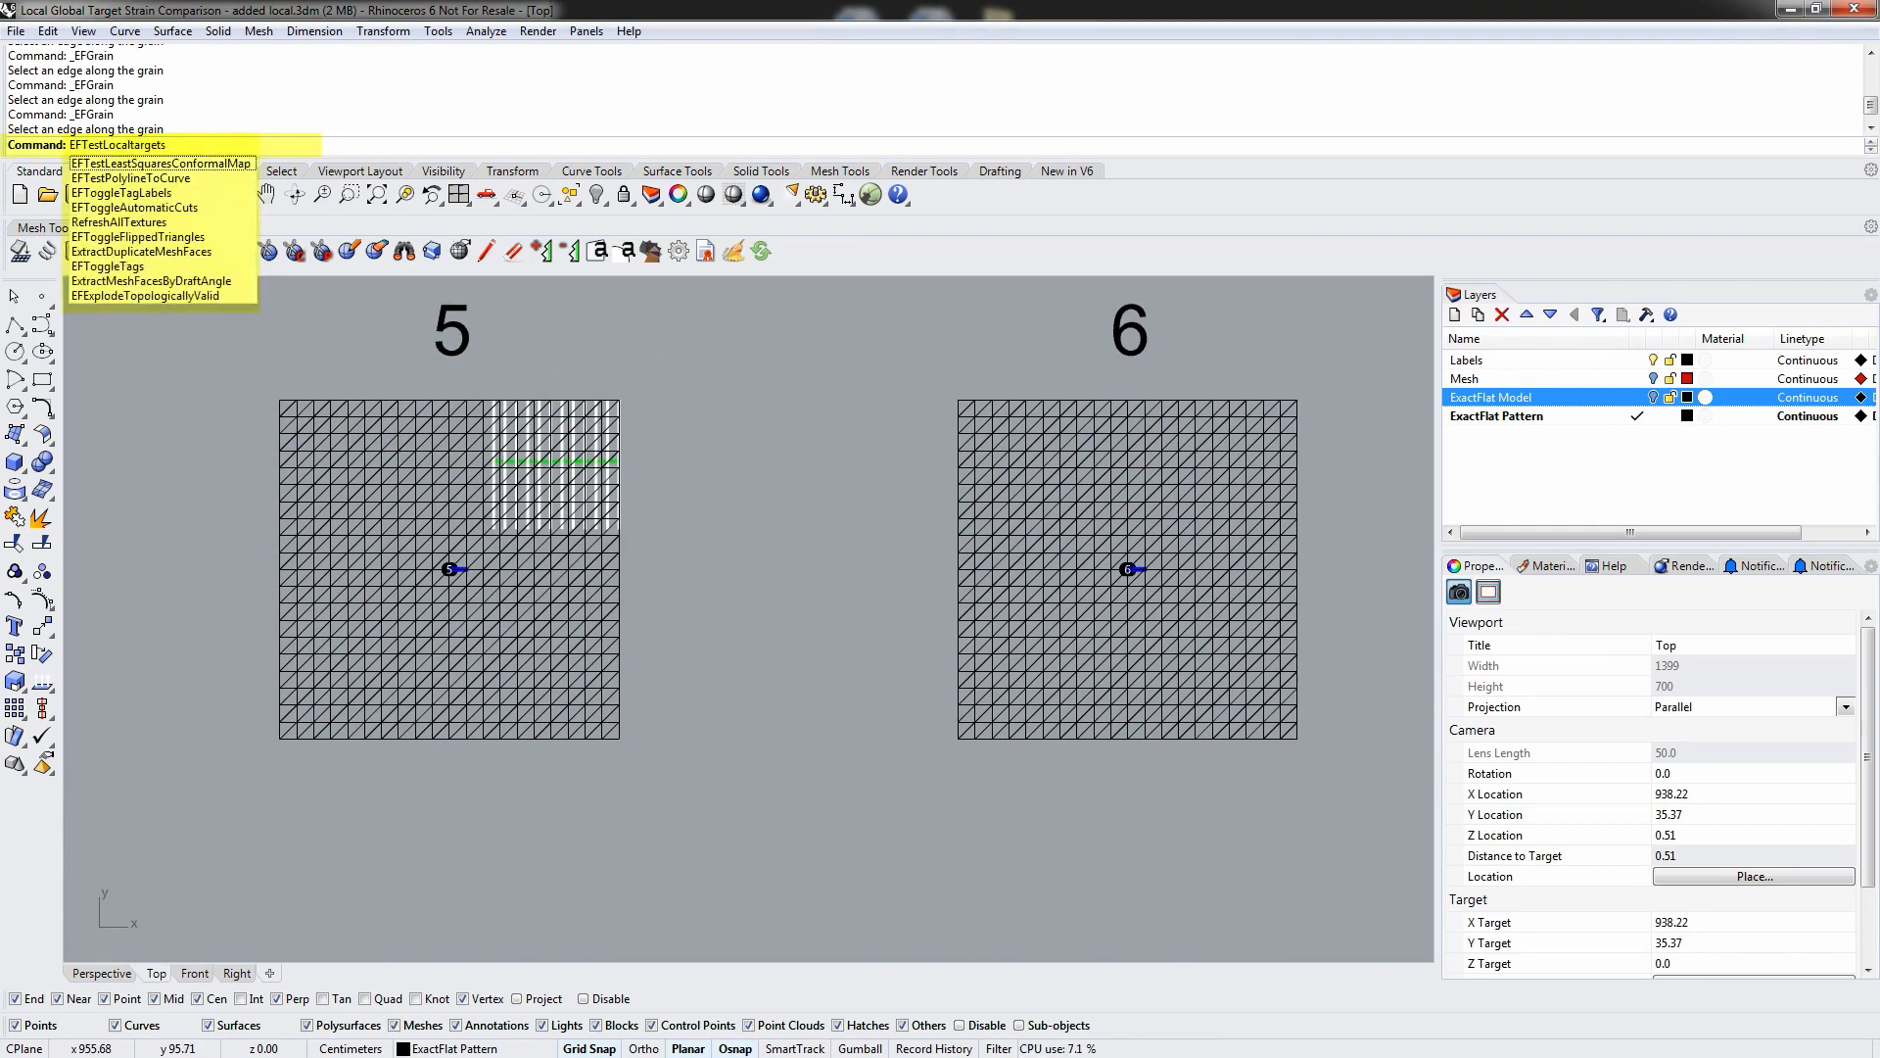
key("Return")
left_click(608, 441)
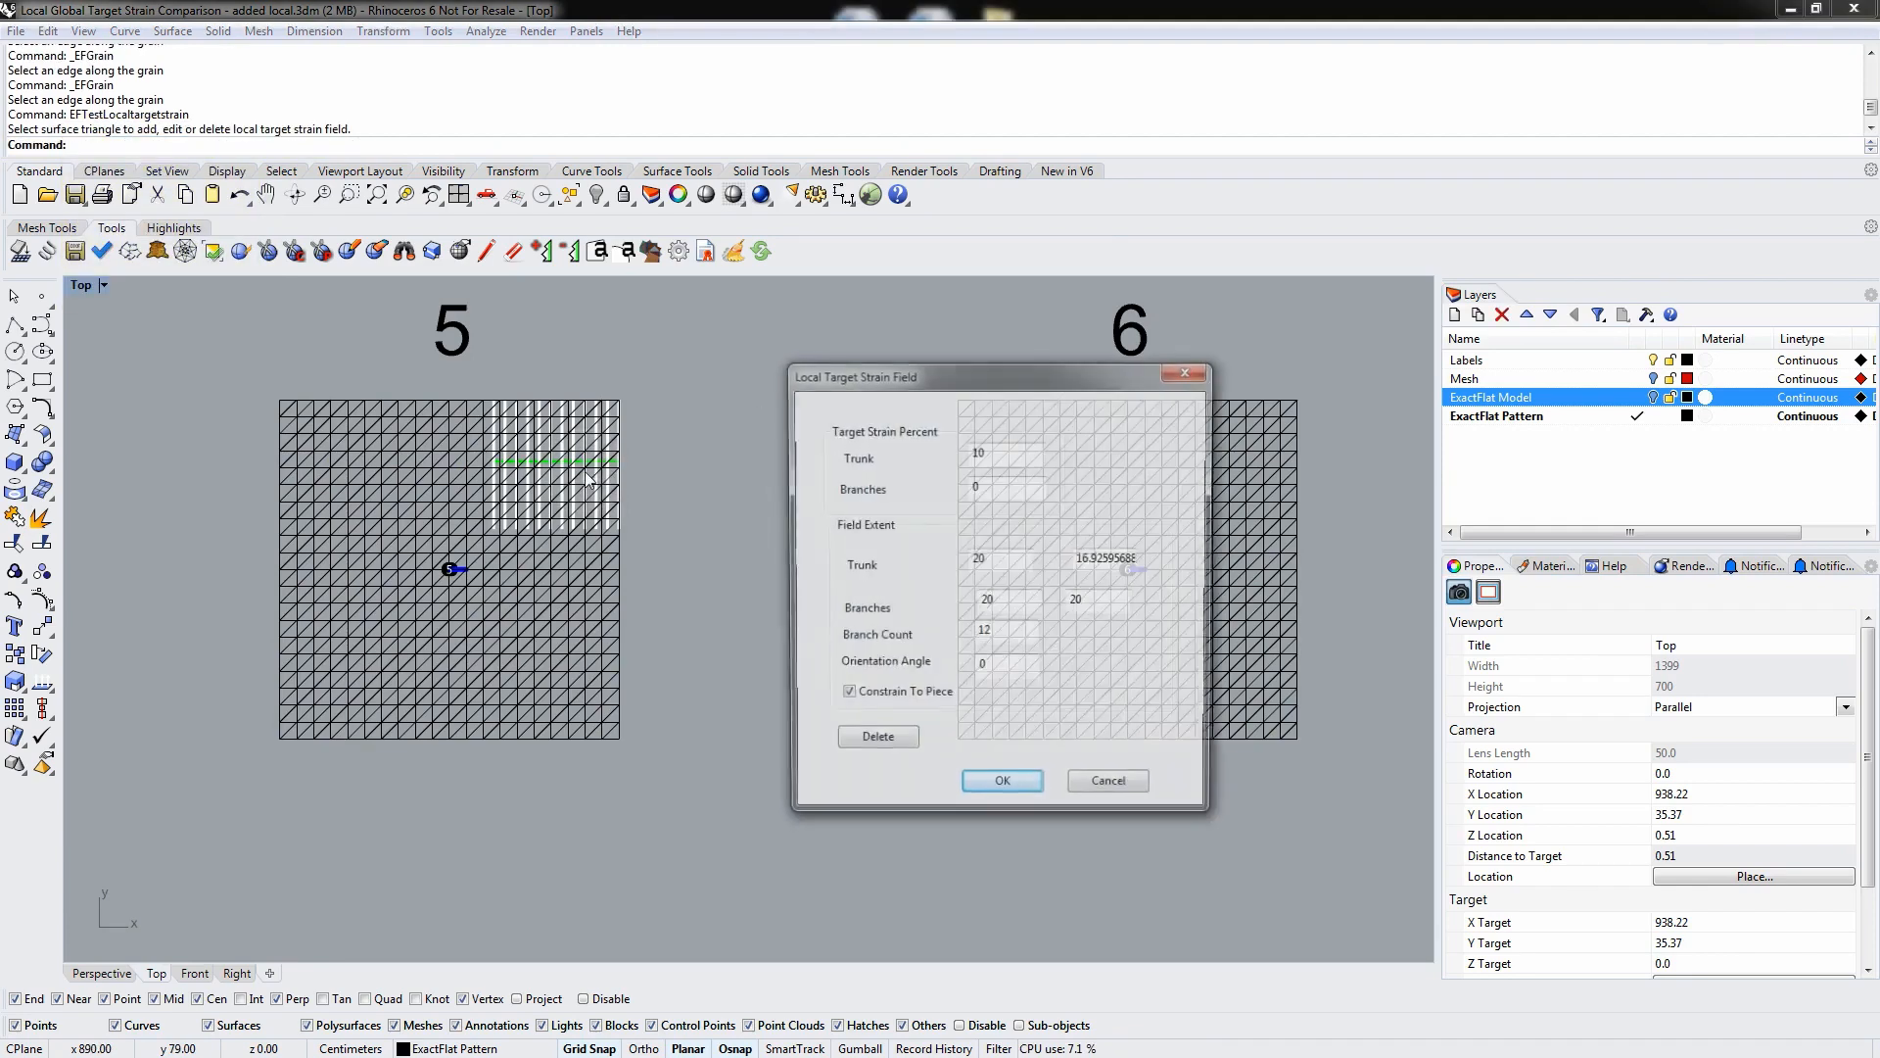
left_click(881, 748)
- Use EFTestLocalTargetStrain to add a new local target strain field near the upper-right corner of square 5
scroll(736, 750, "down", 10)
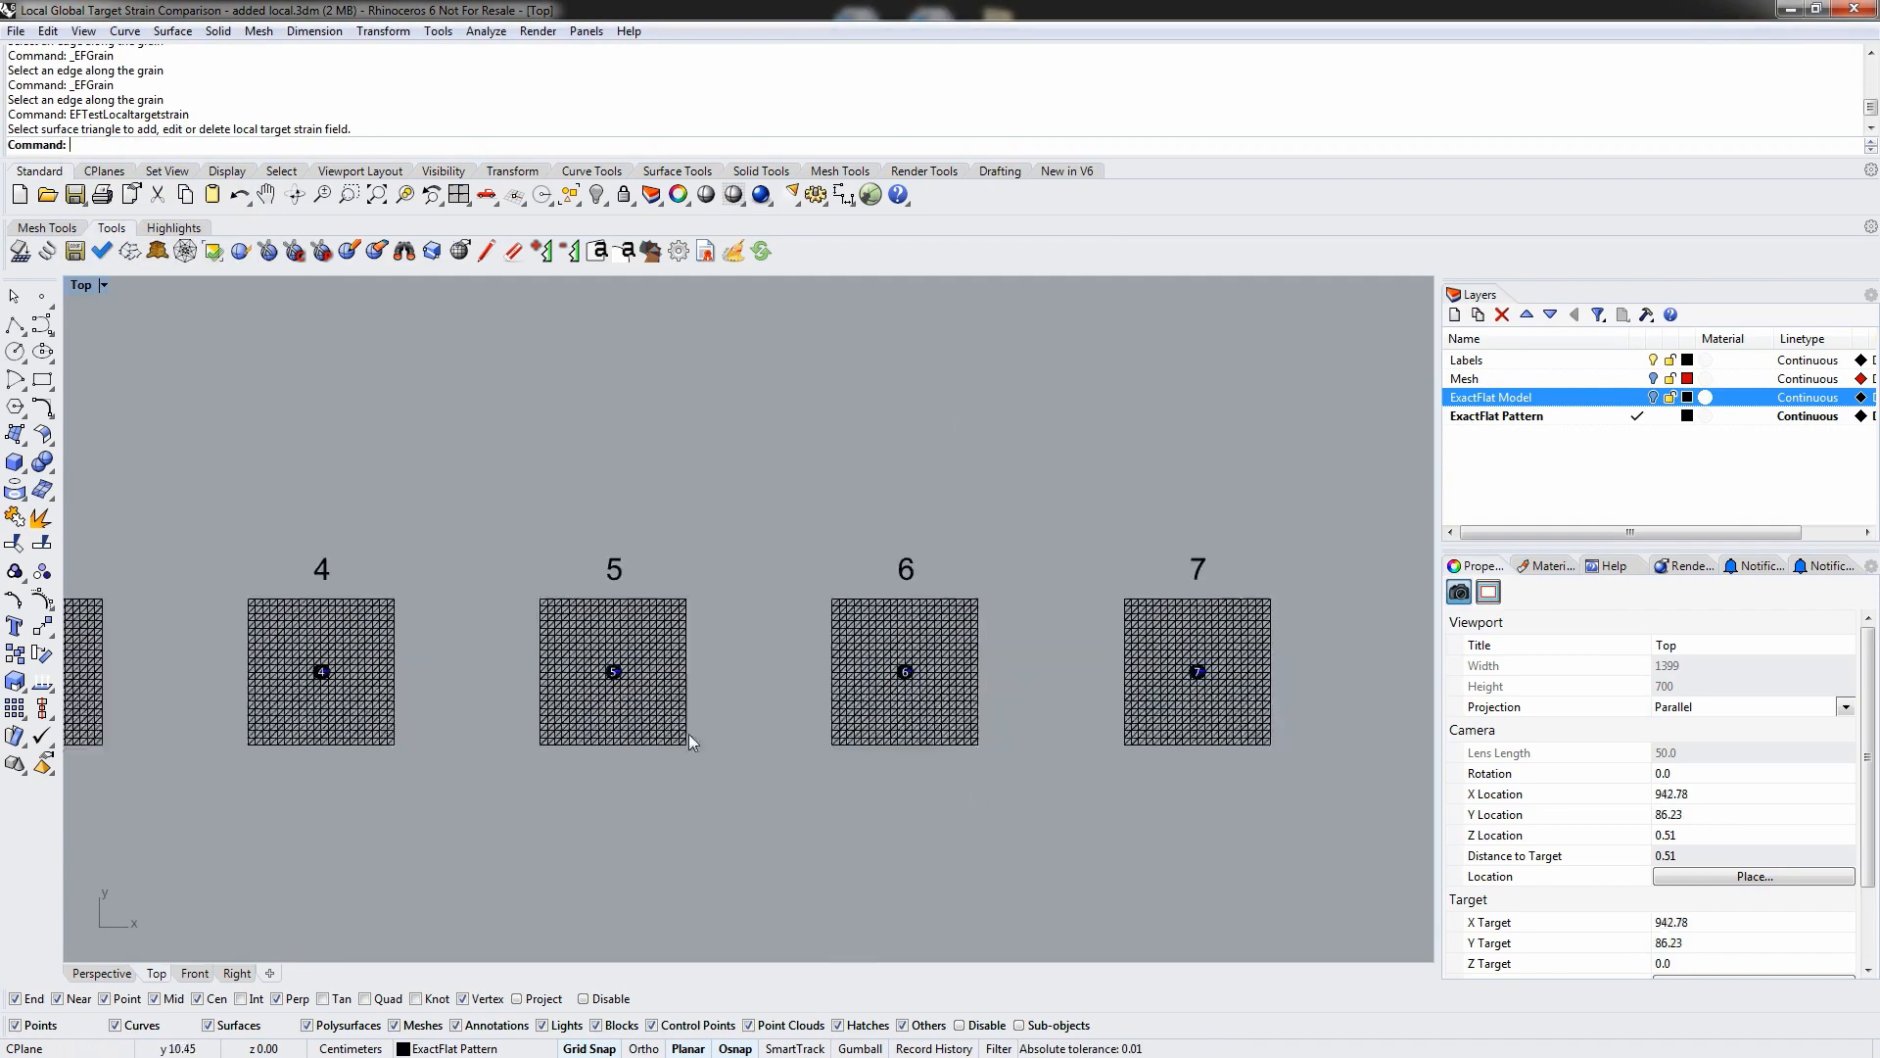
right_click_drag(212, 730, 590, 571)
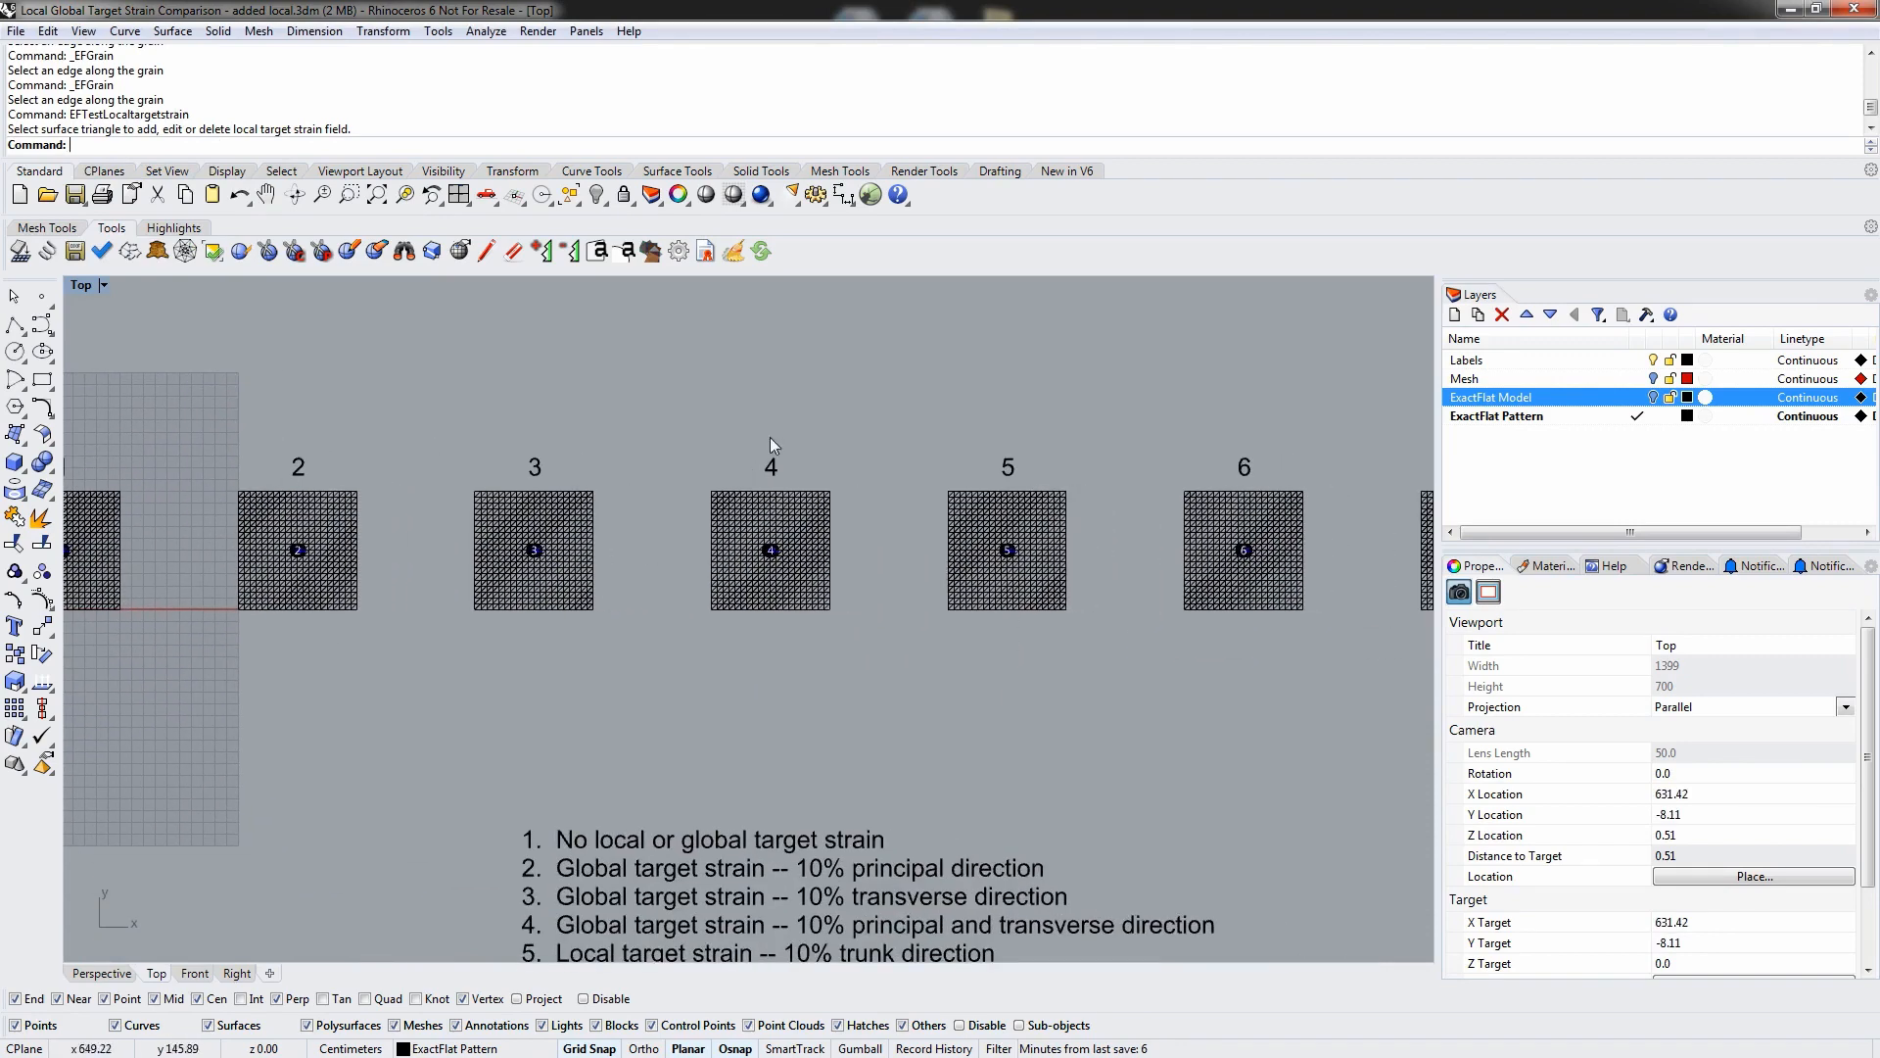
right_click_drag(1171, 534, 725, 536)
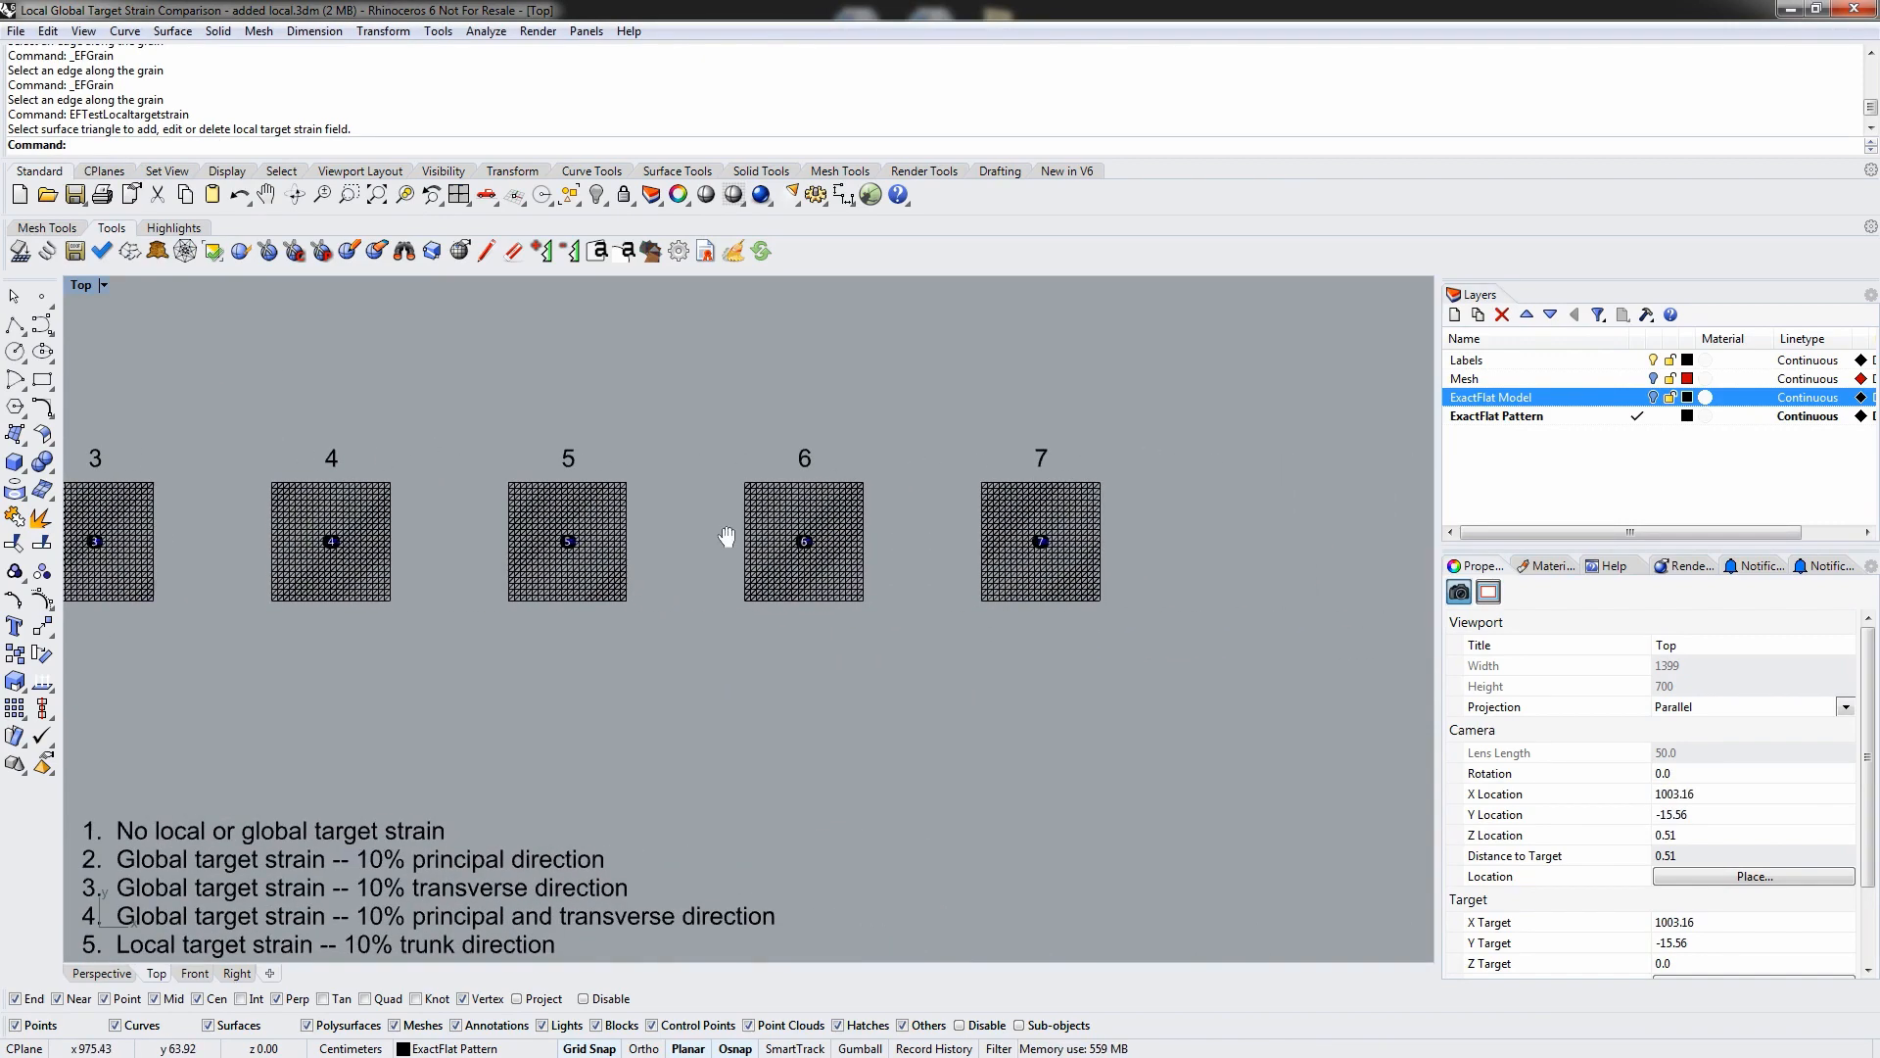
scroll(690, 525, "up", 6)
right_click_drag(925, 510, 760, 545)
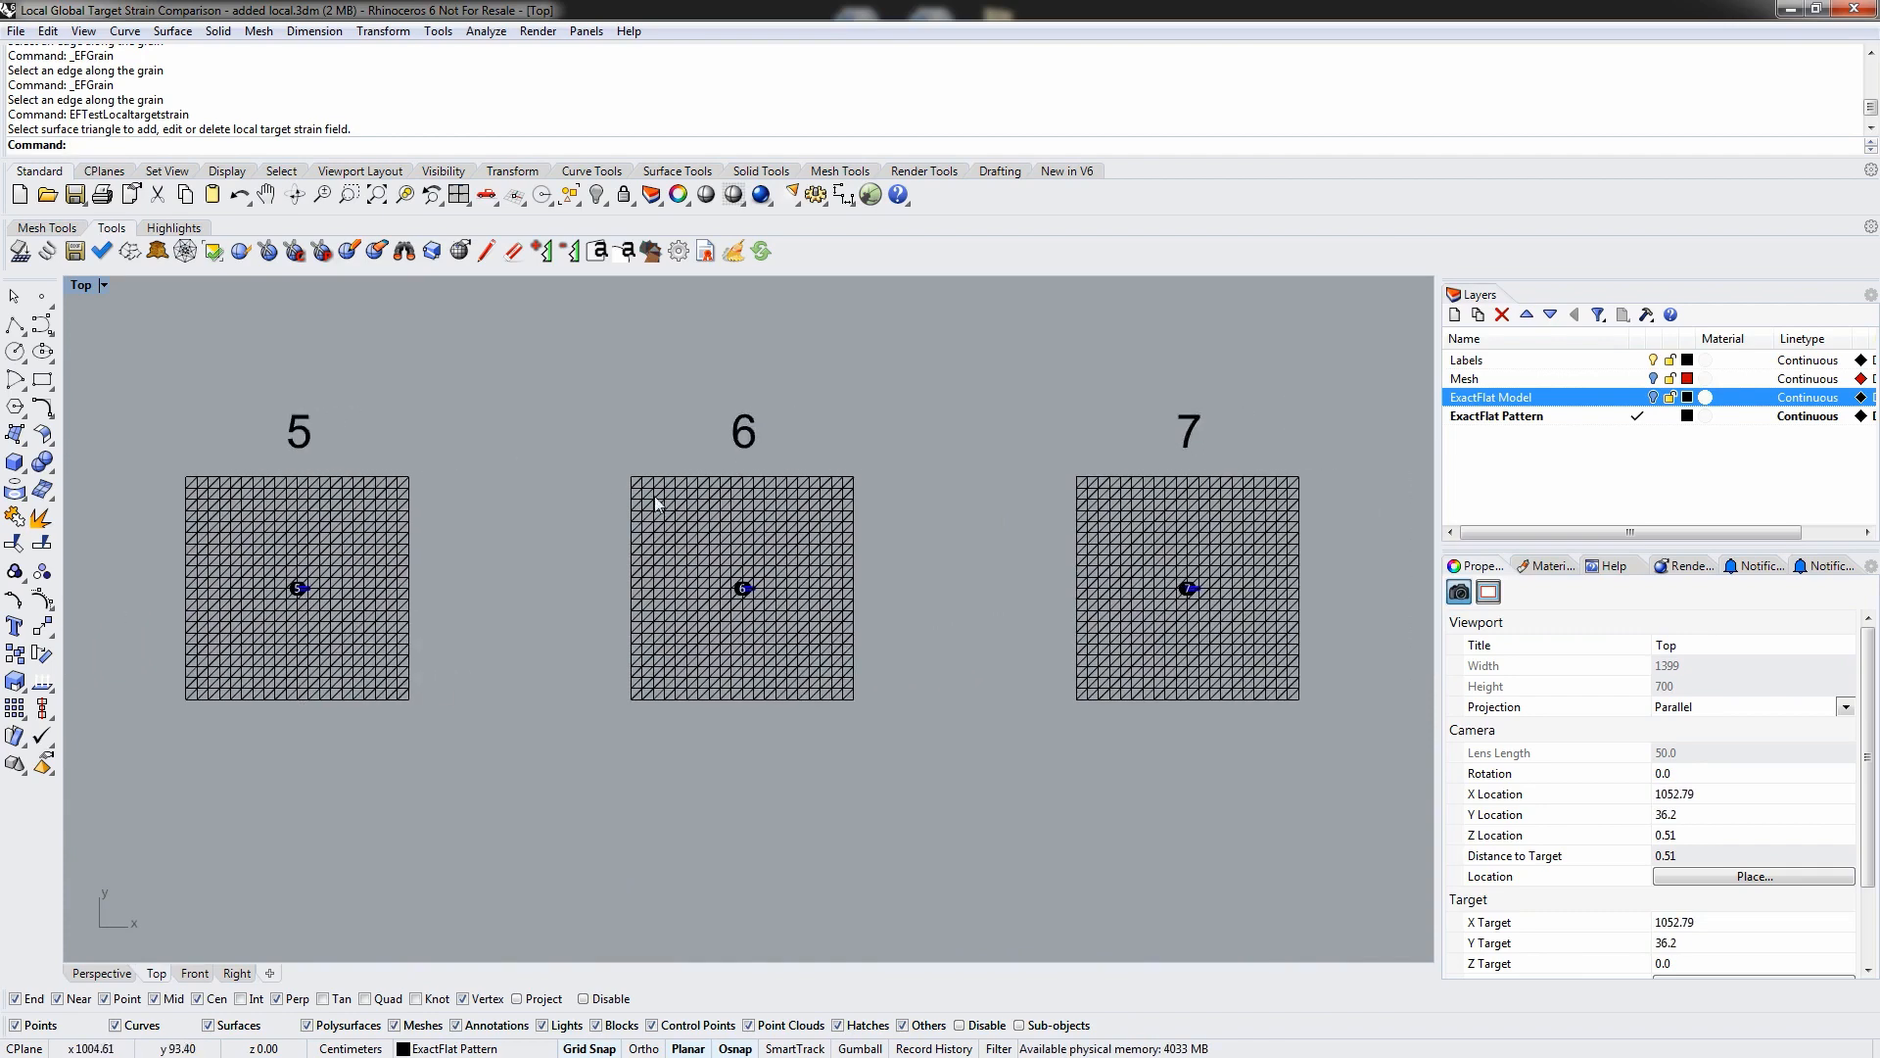
right_click_drag(369, 587, 513, 578)
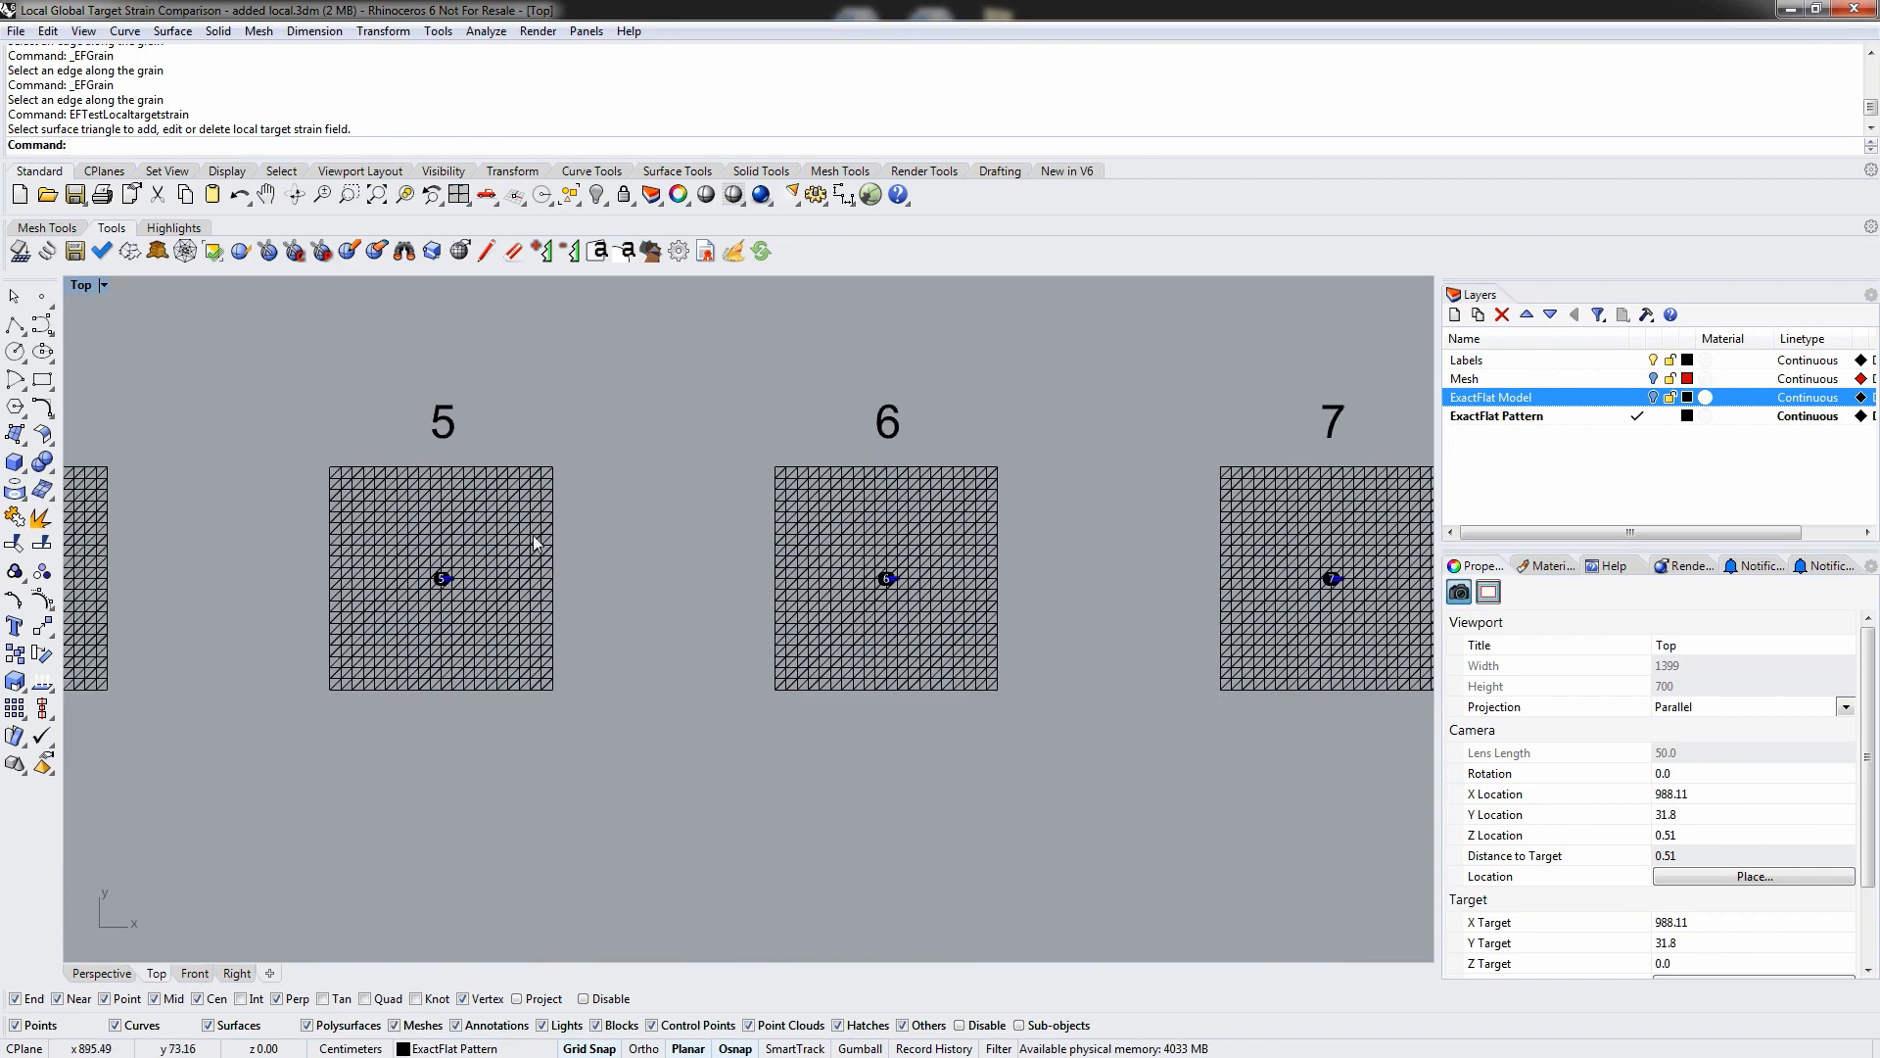
type("E")
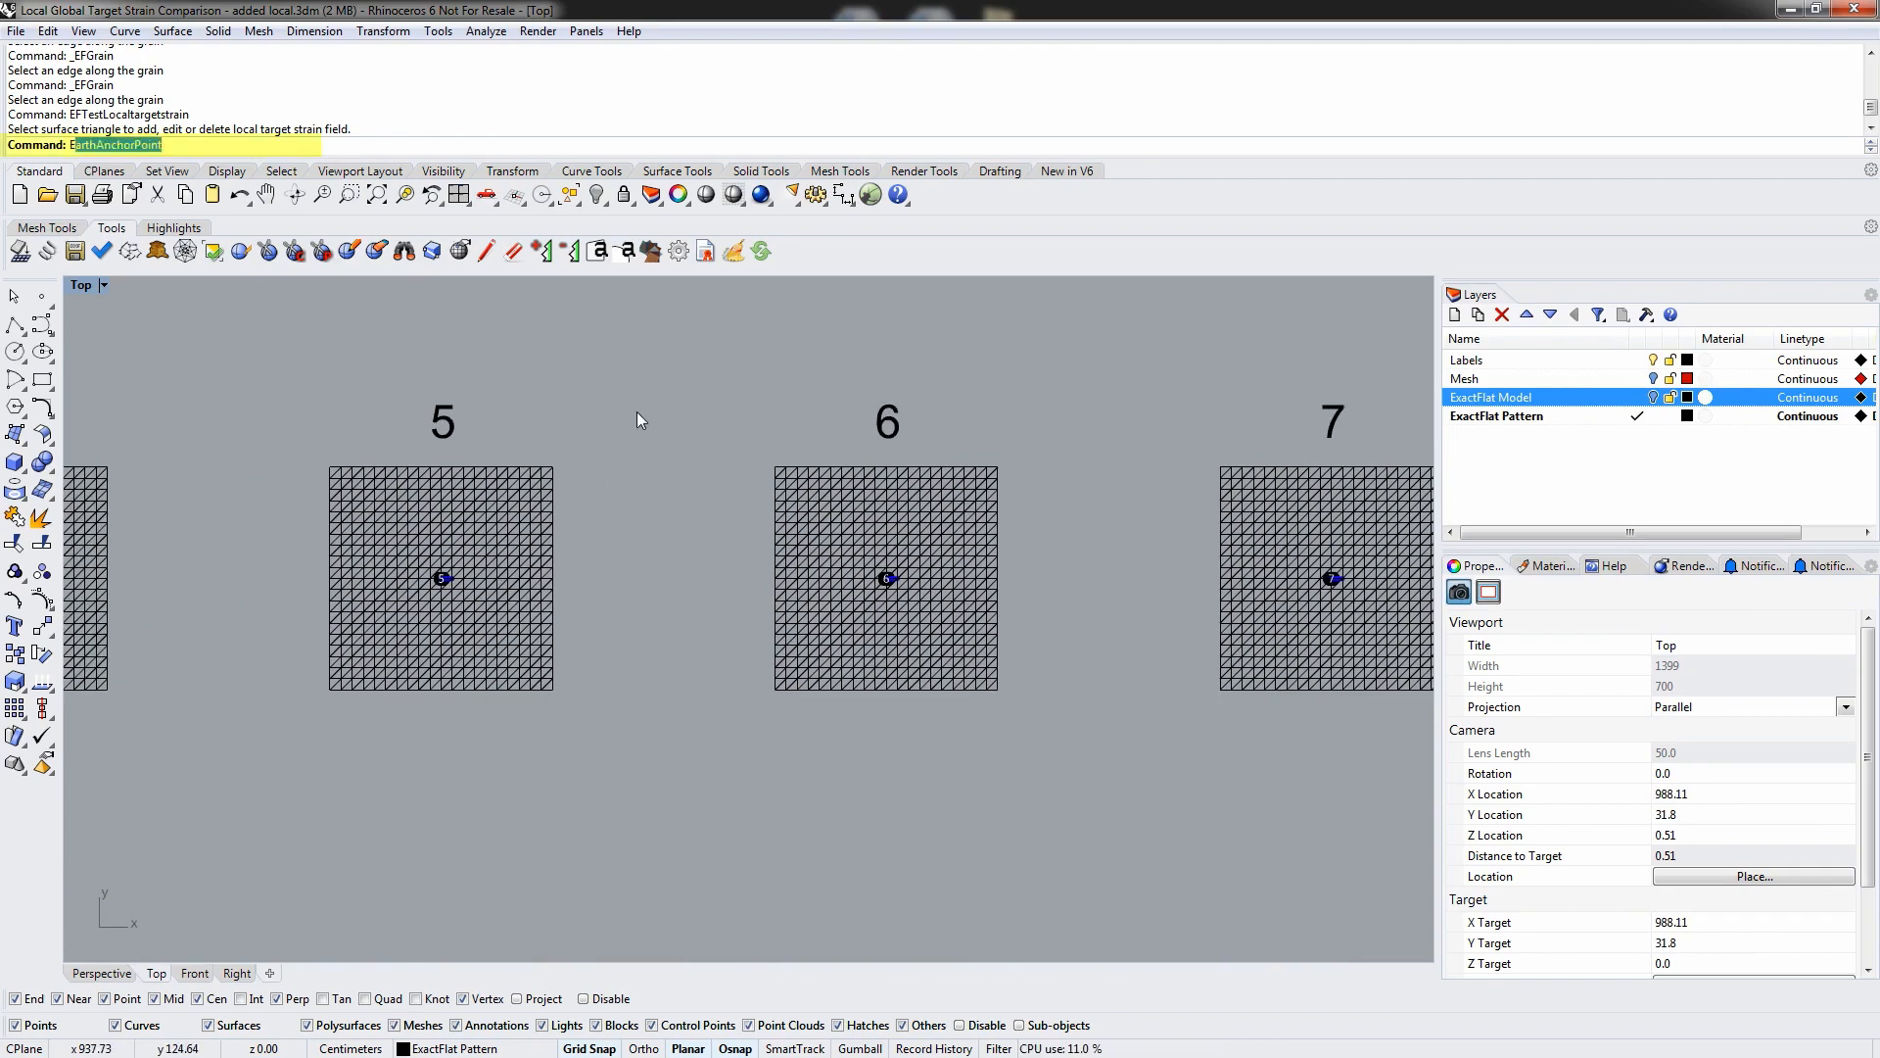
type("FTestLocalTargetStrain")
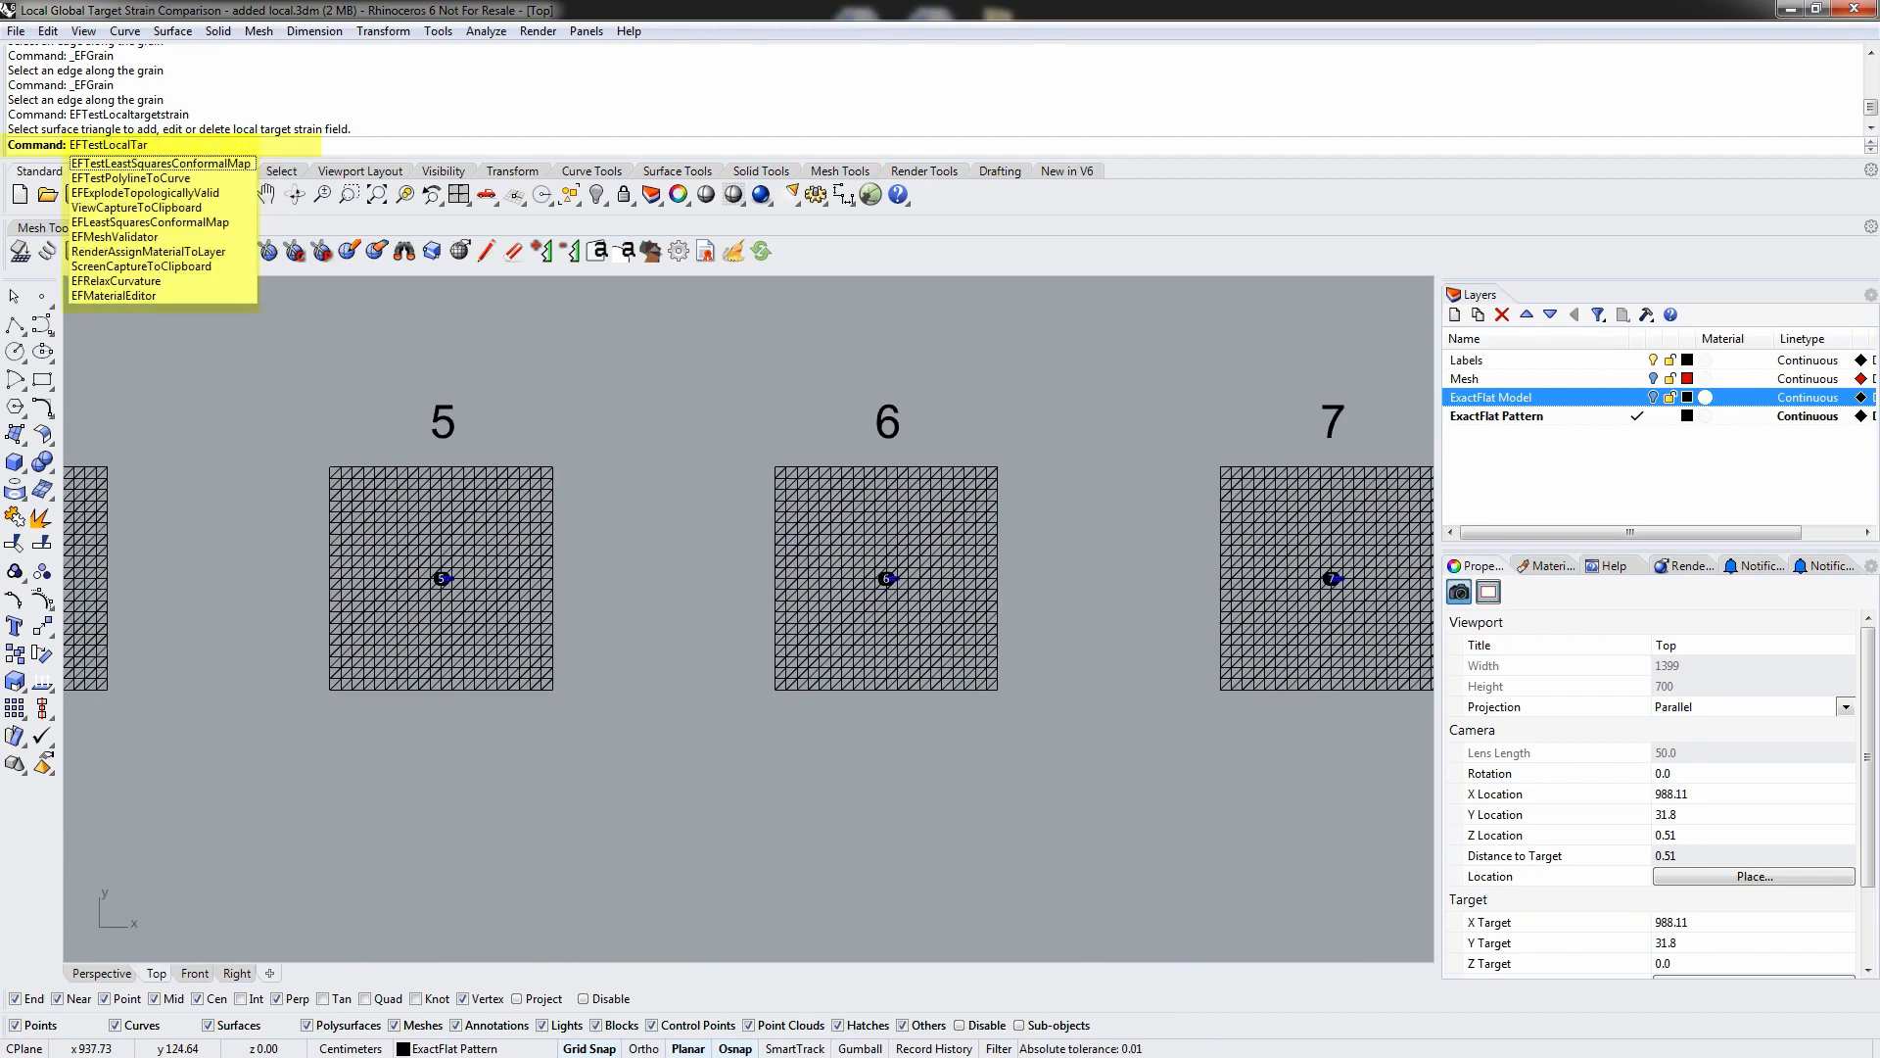
key("Return")
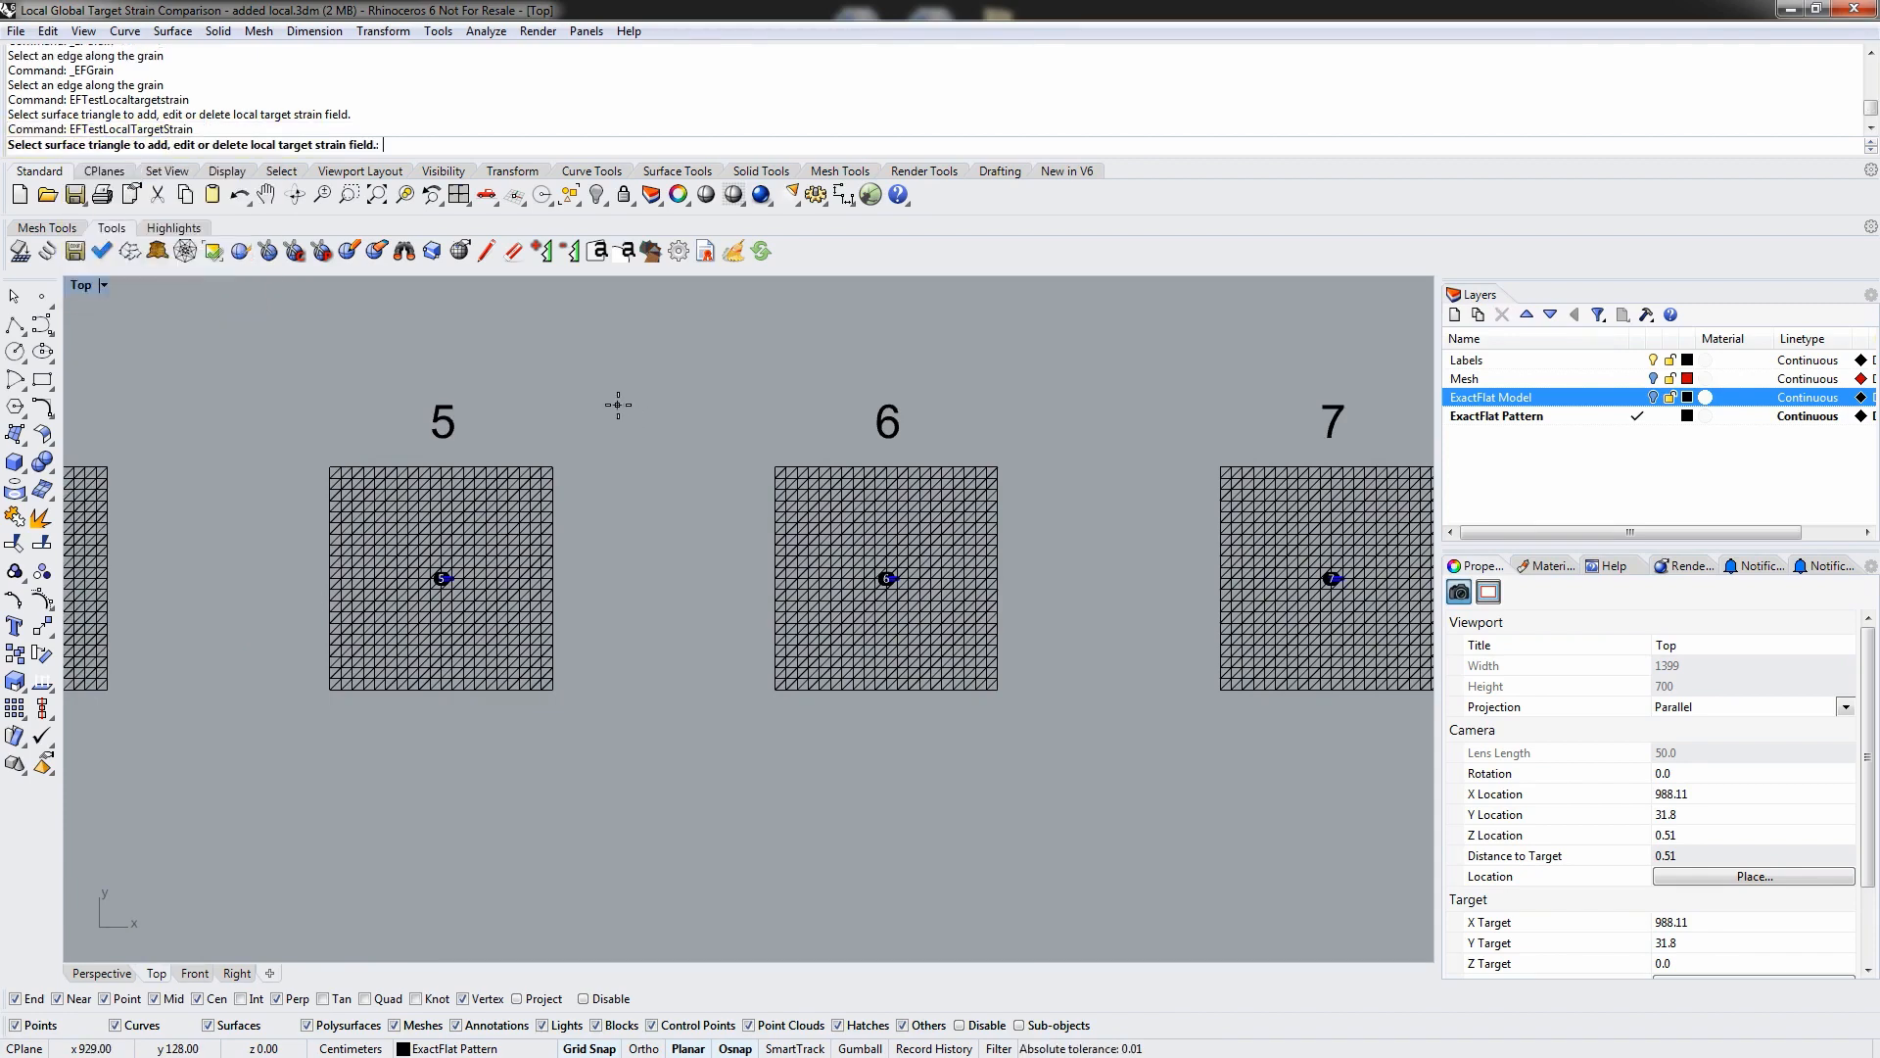
scroll(523, 498, "up", 4)
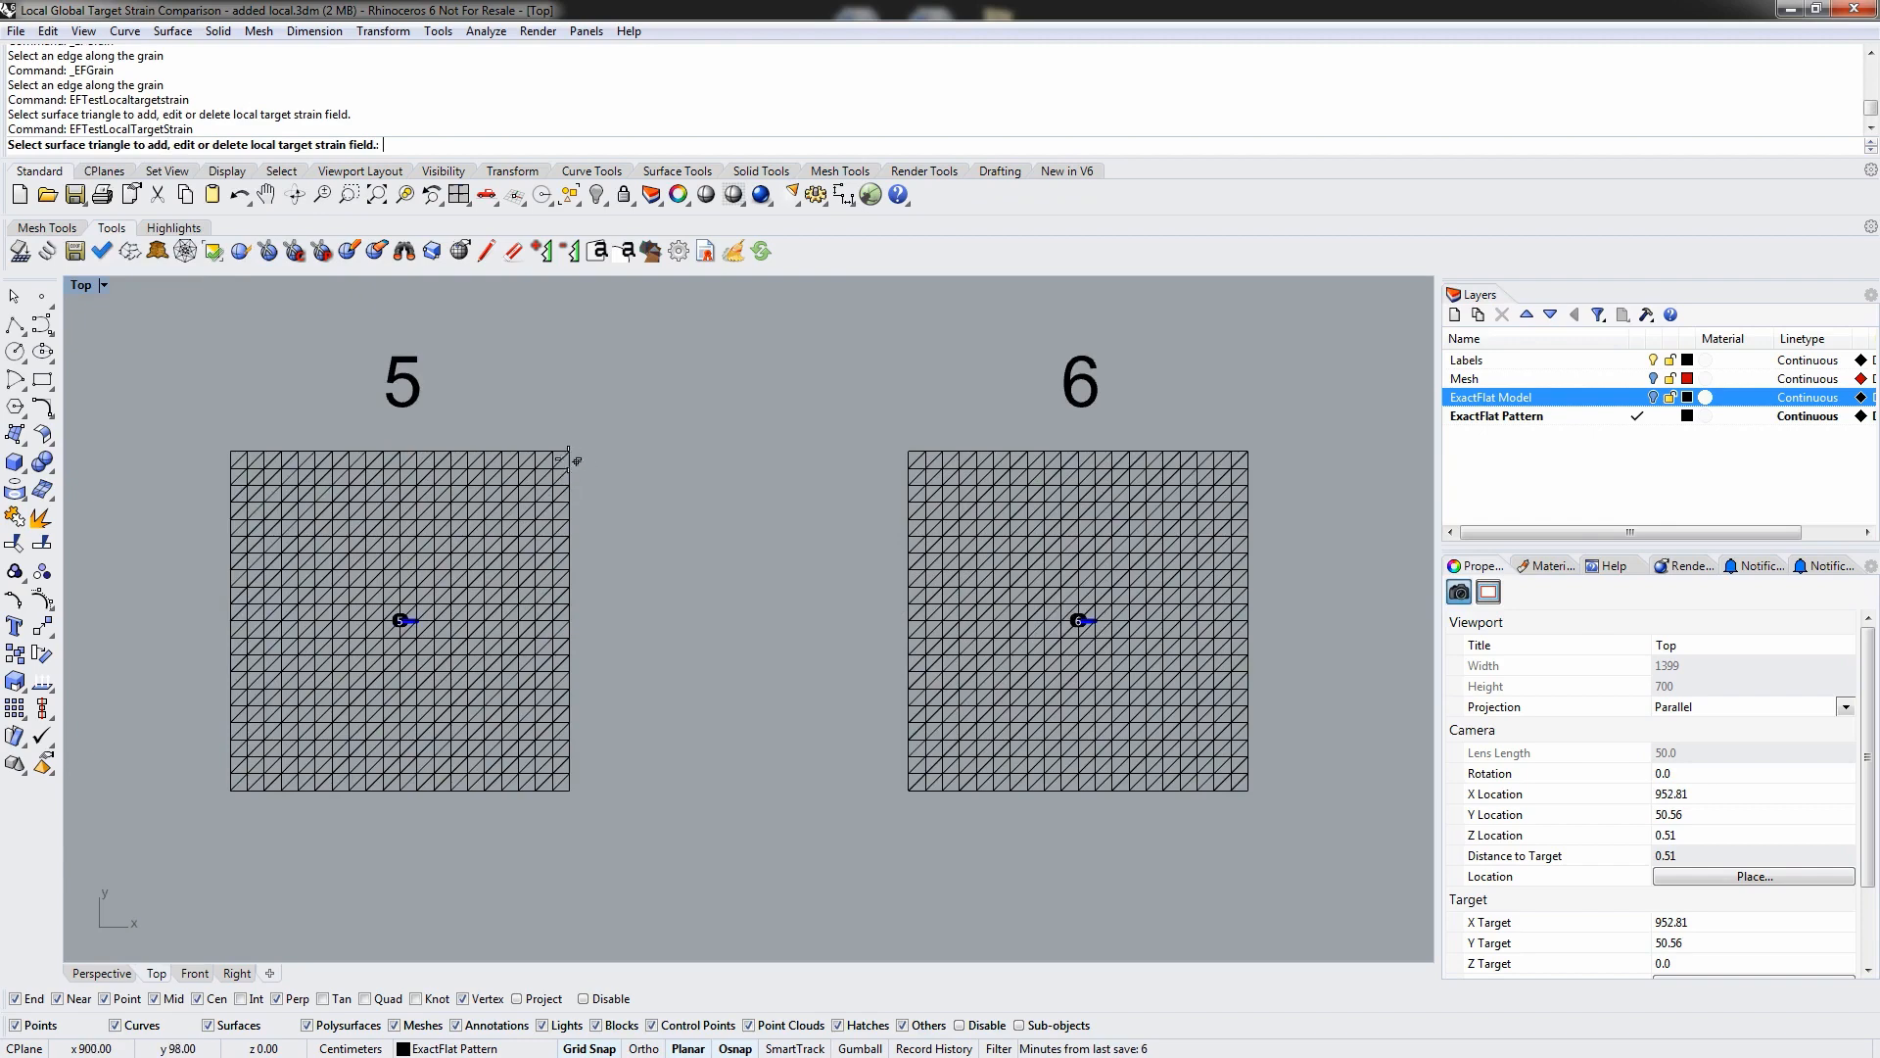
scroll(569, 454, "up", 2)
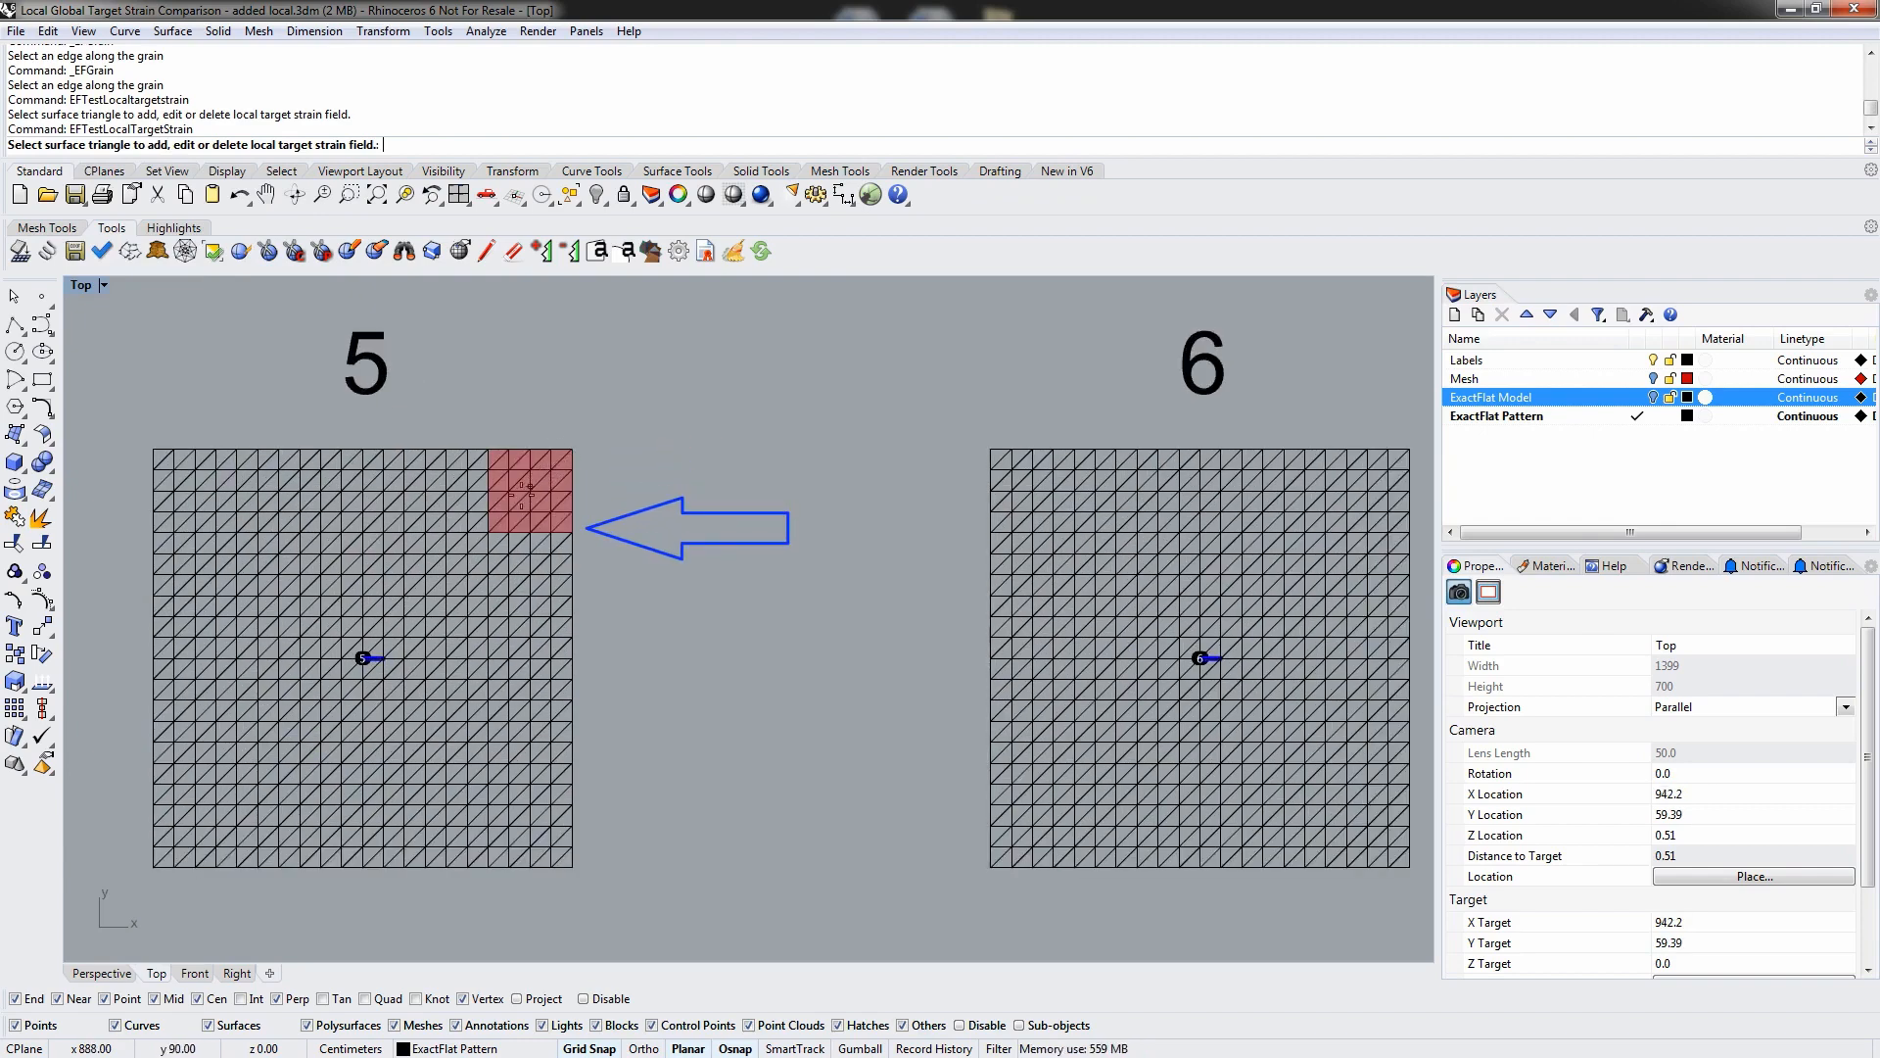
left_click(505, 529)
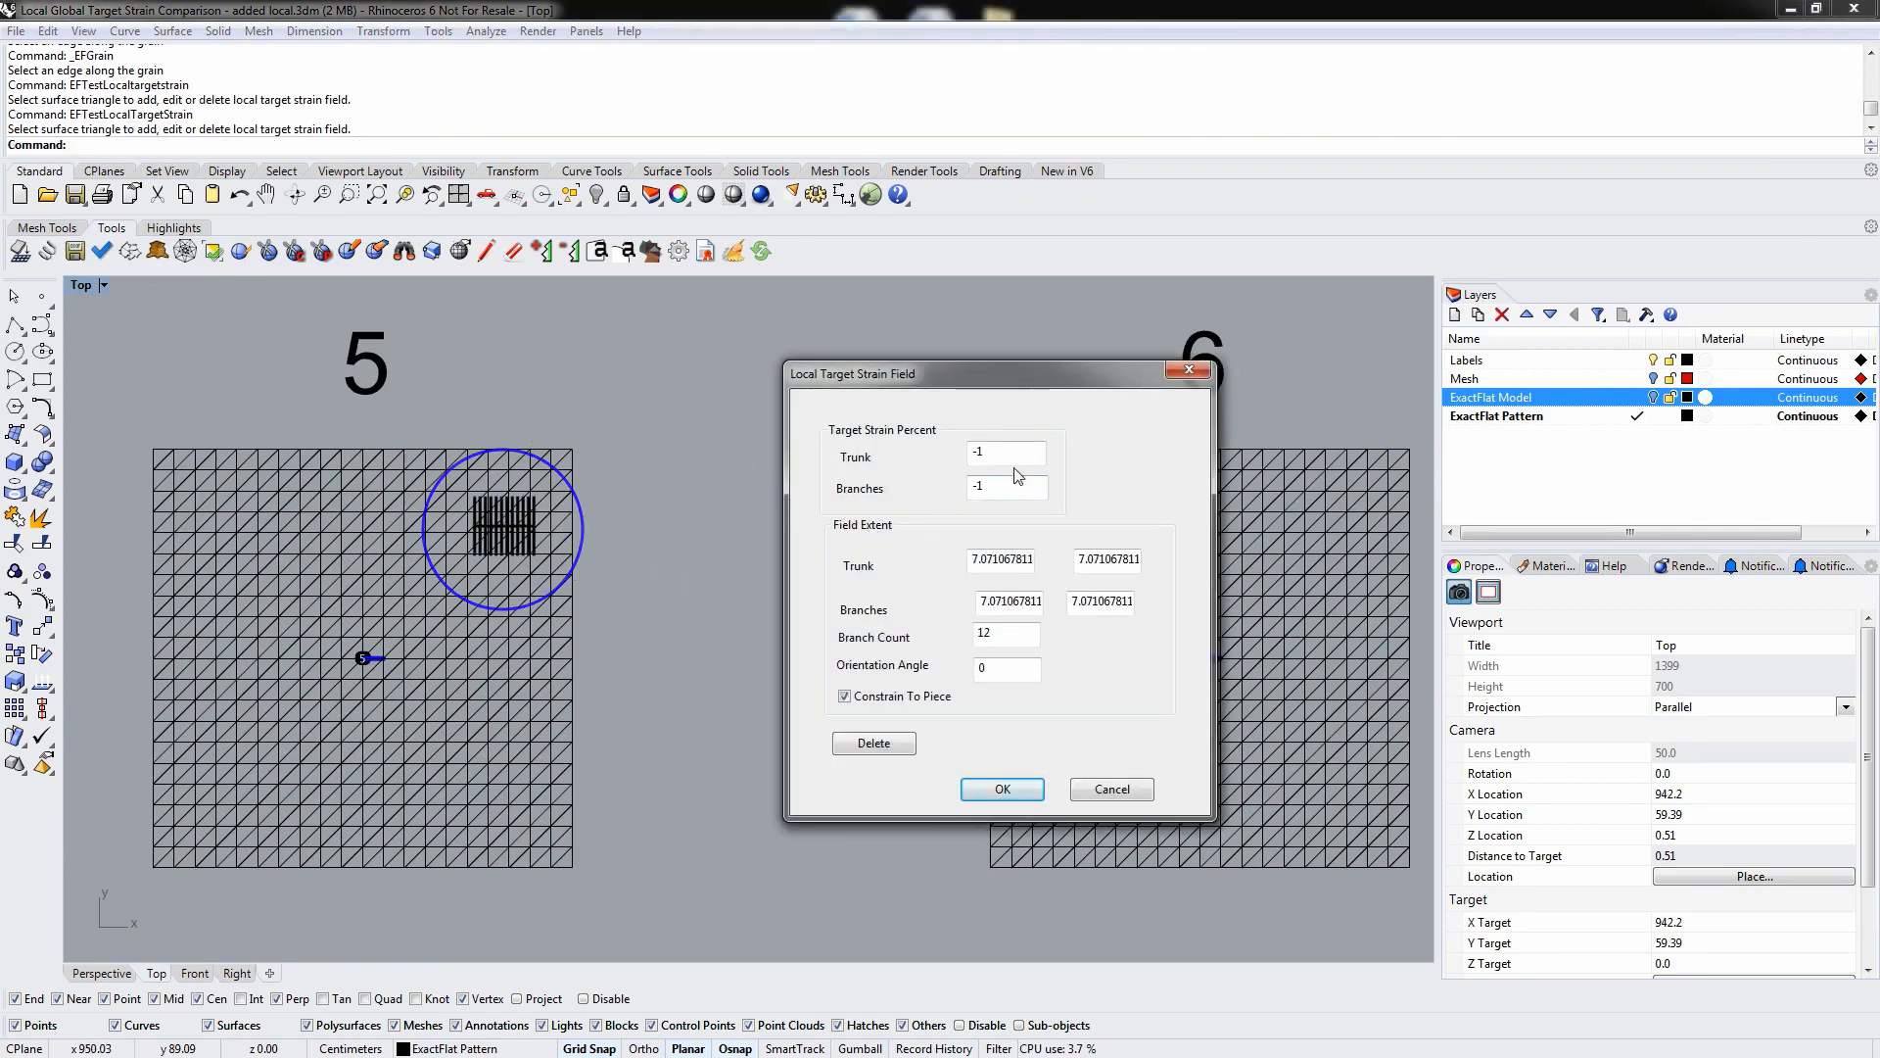
- Set the target strain percent of square 5's local field to 10 for the trunk and 0 for the branches
left_click_drag(1010, 456, 858, 460)
type("10")
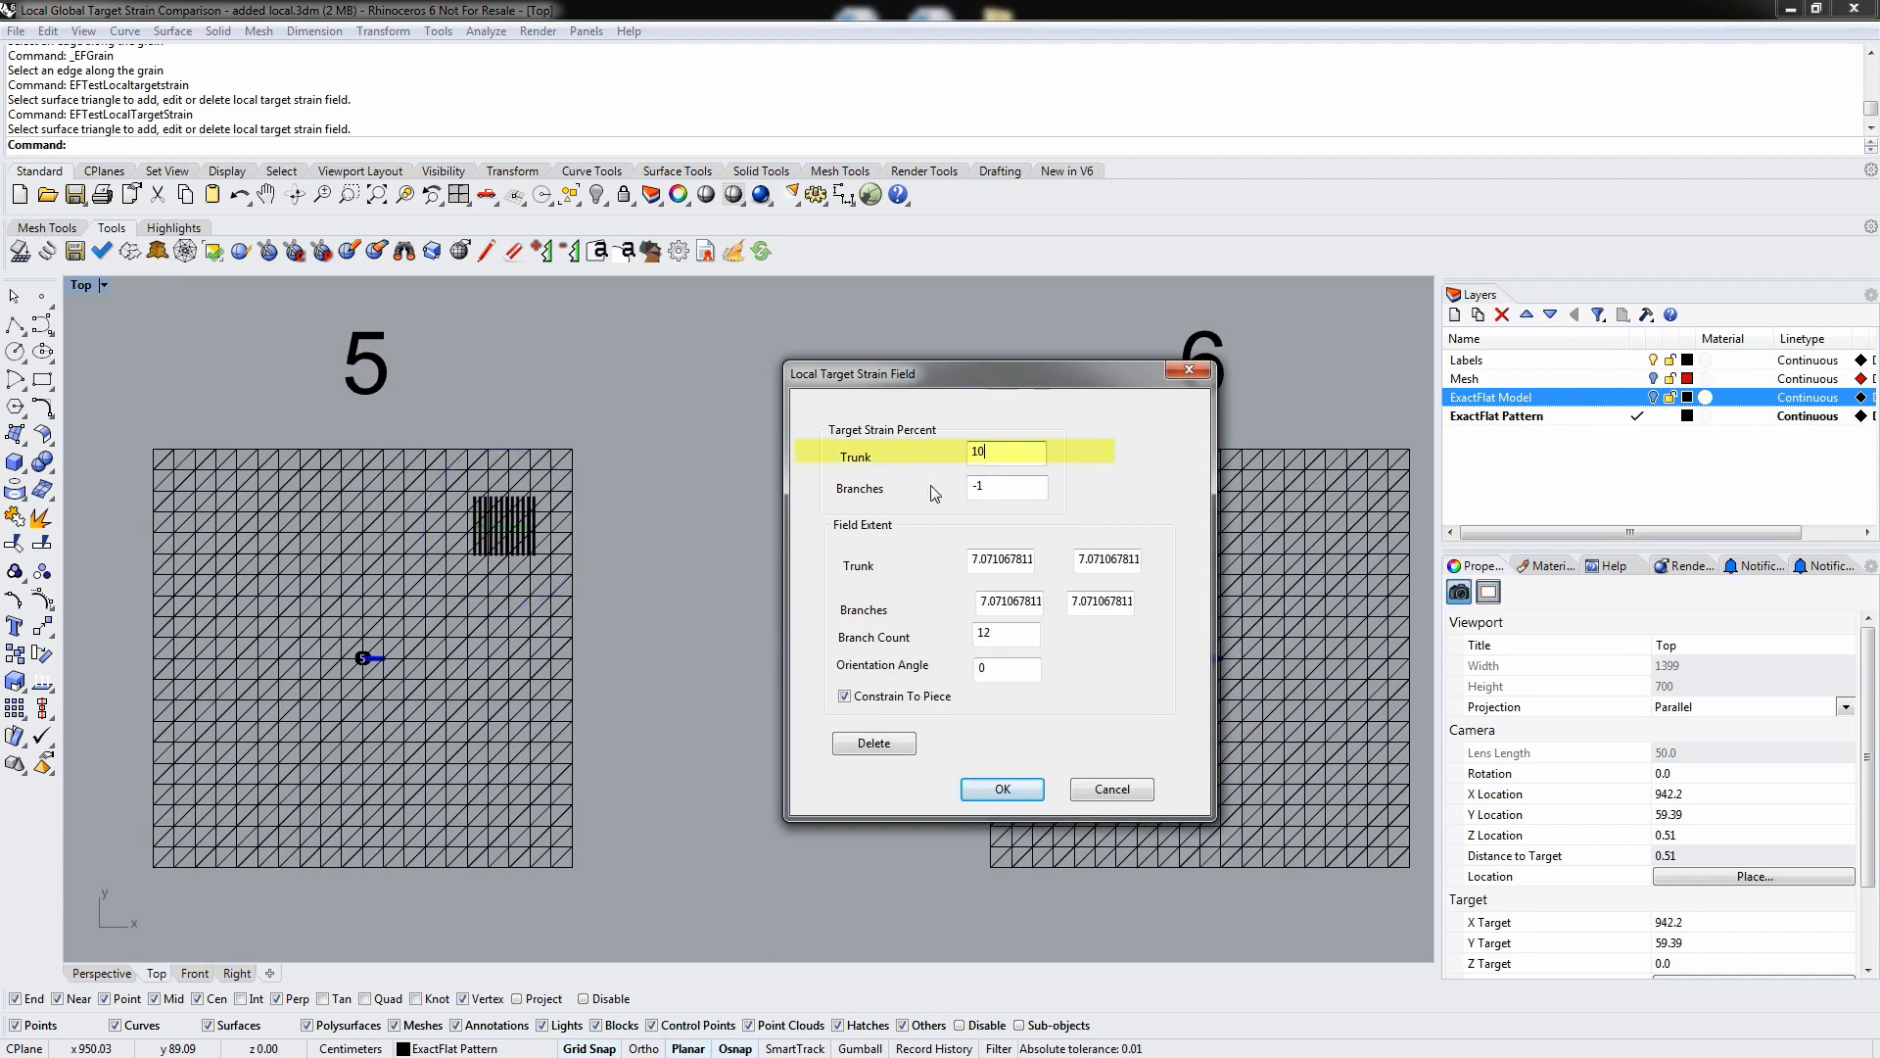
left_click_drag(1016, 488, 854, 491)
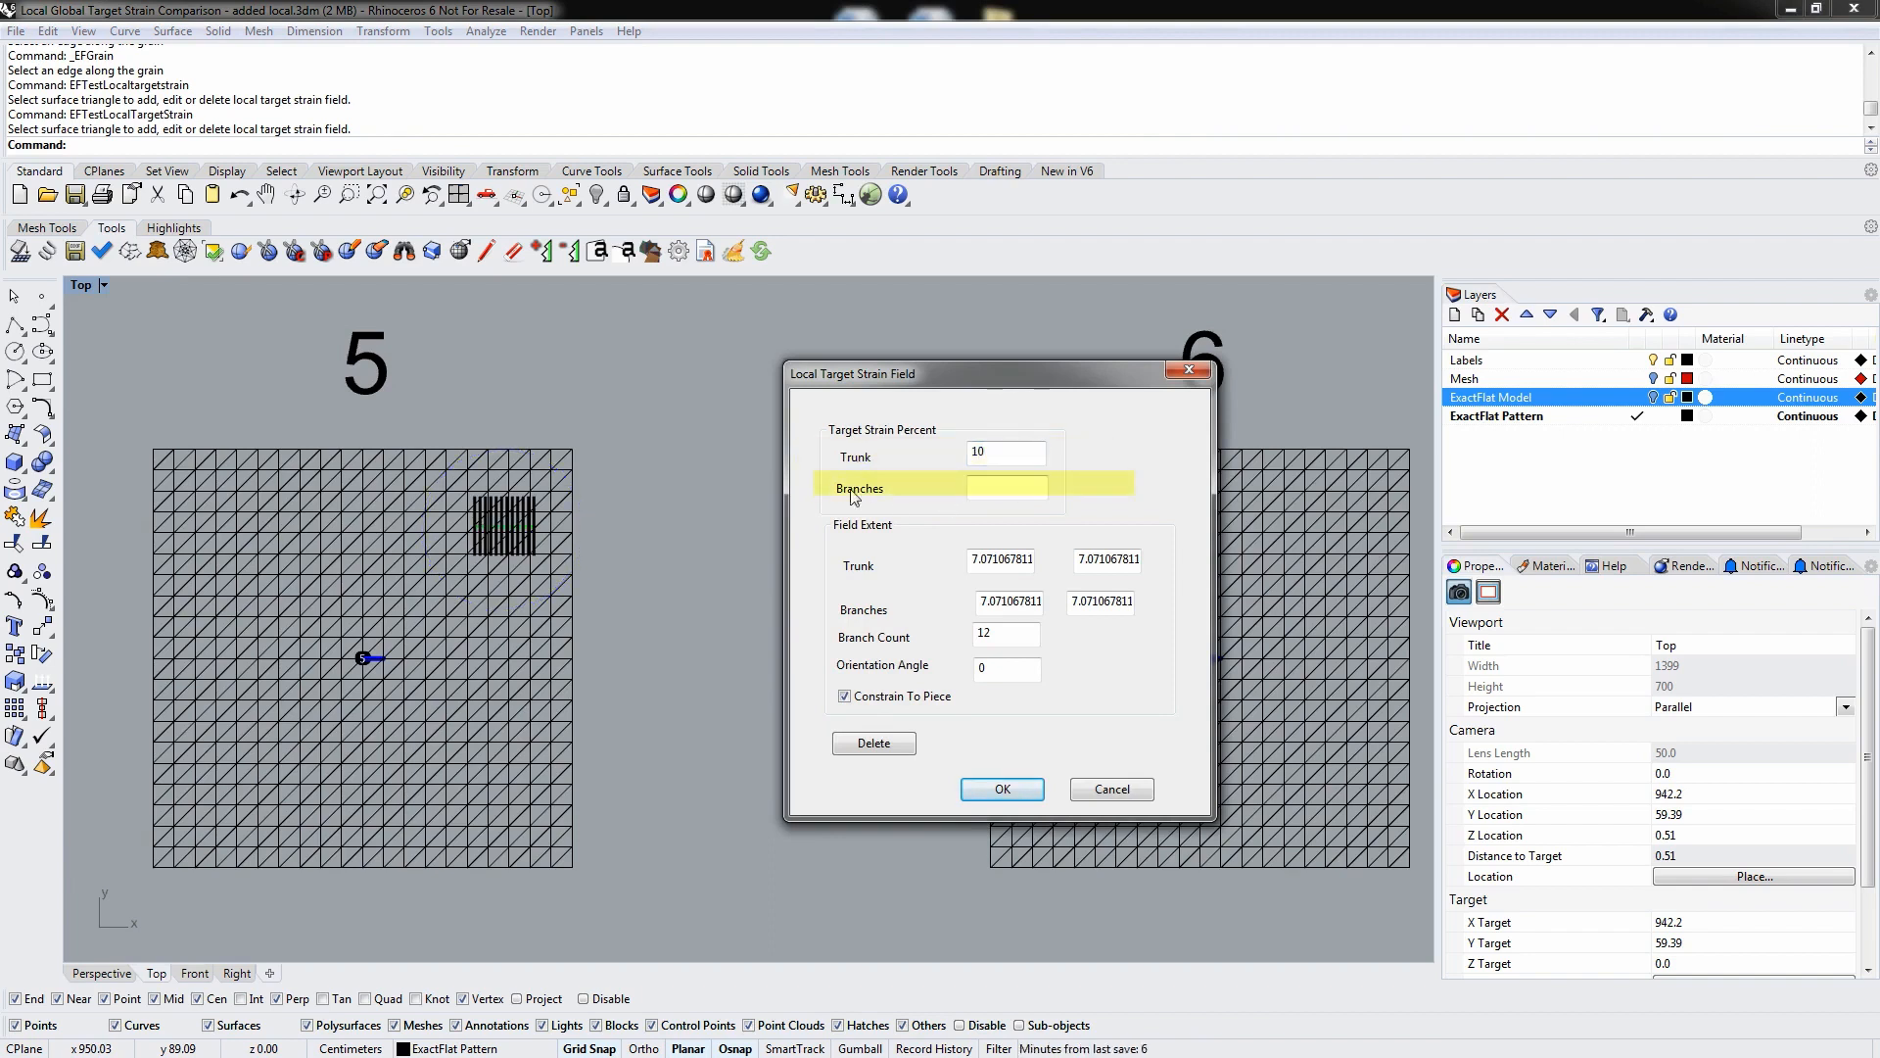
type("0")
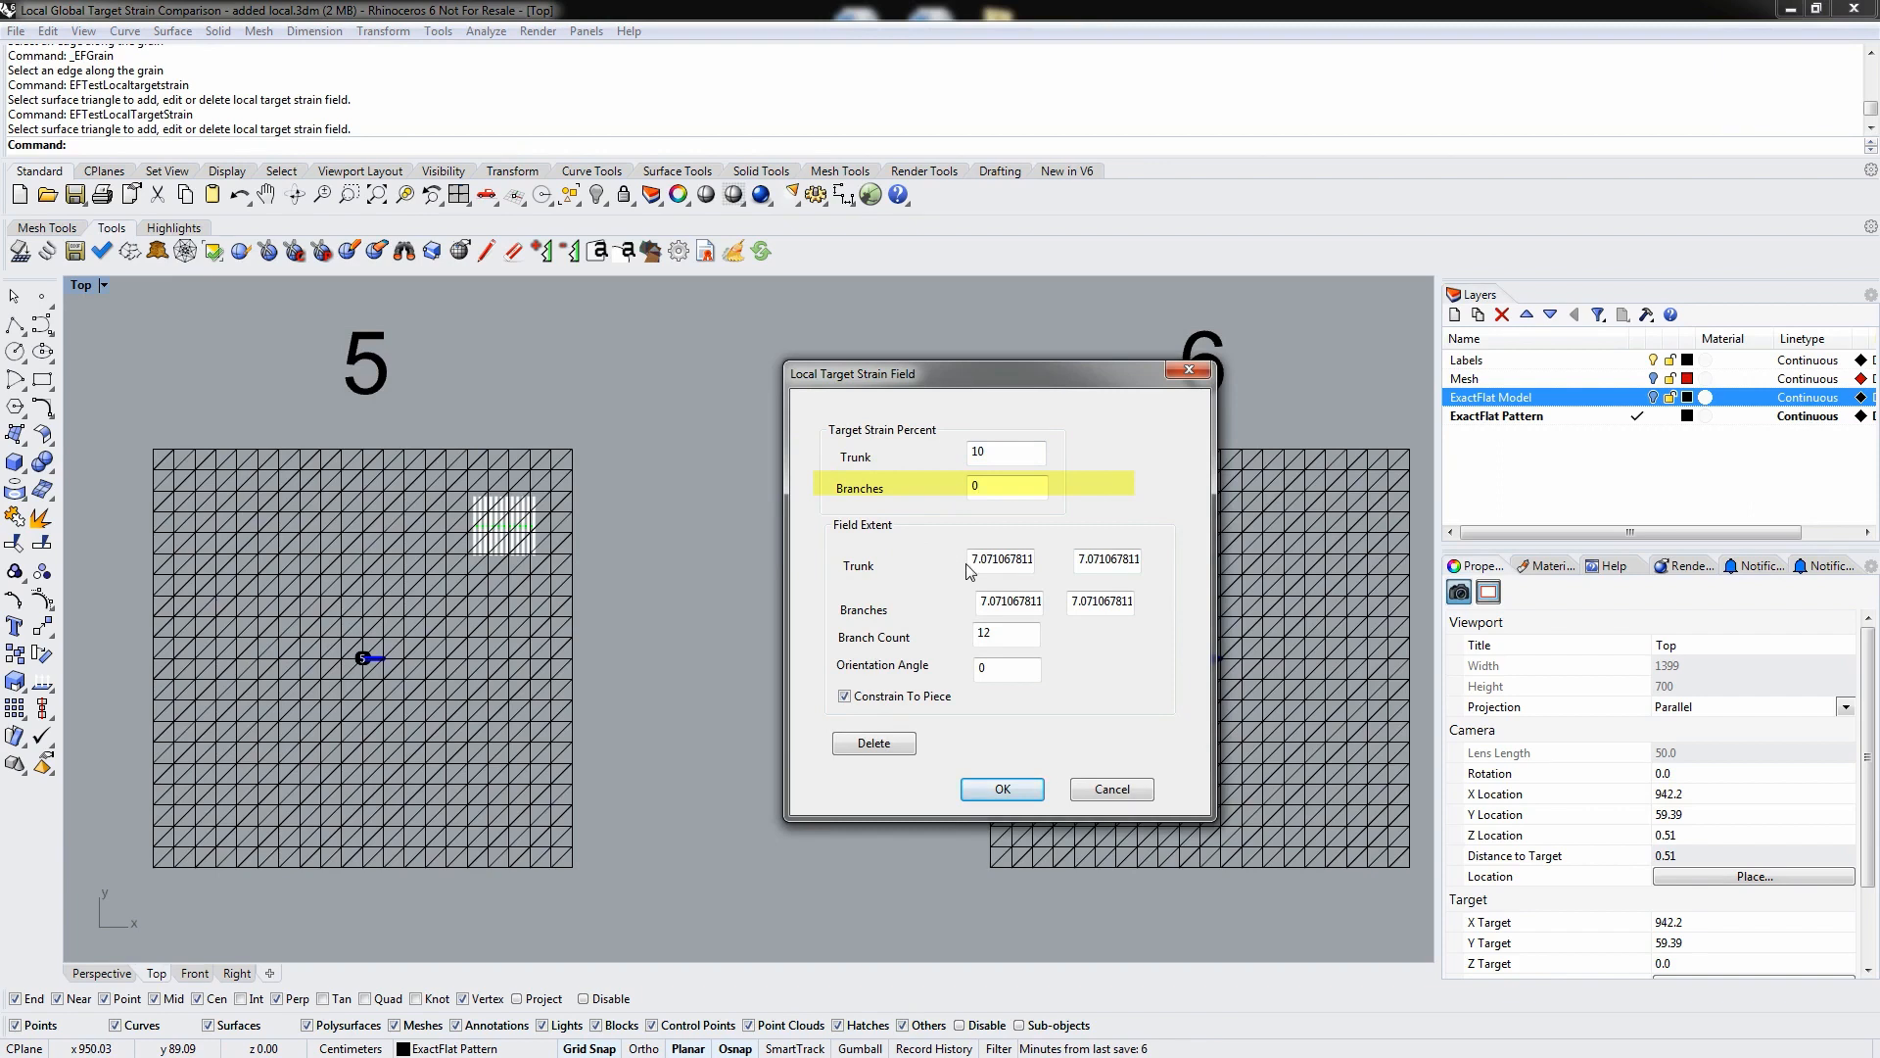
- Set both trunk extents and both branch extents of square 5's field to 20 and apply the field
left_click_drag(969, 567, 1141, 561)
type("2020")
left_click_drag(977, 600, 1095, 605)
type("20")
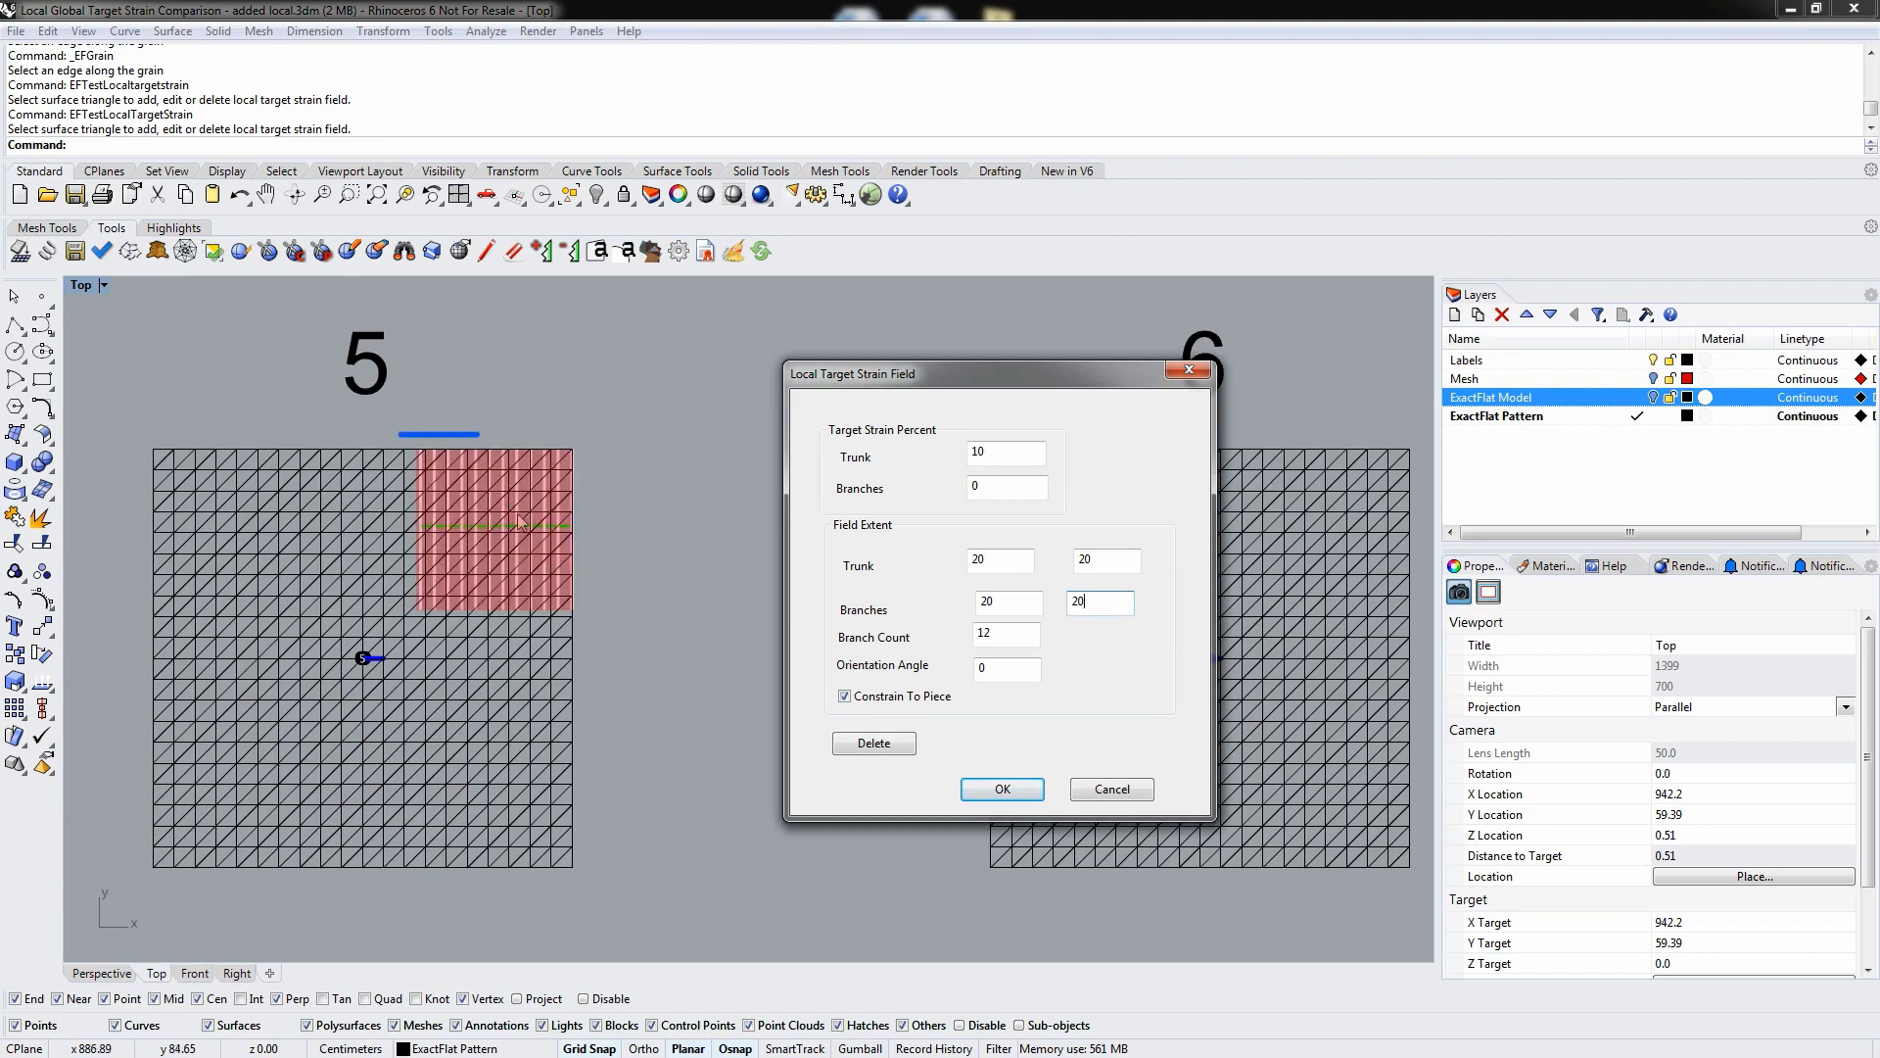
left_click(1001, 789)
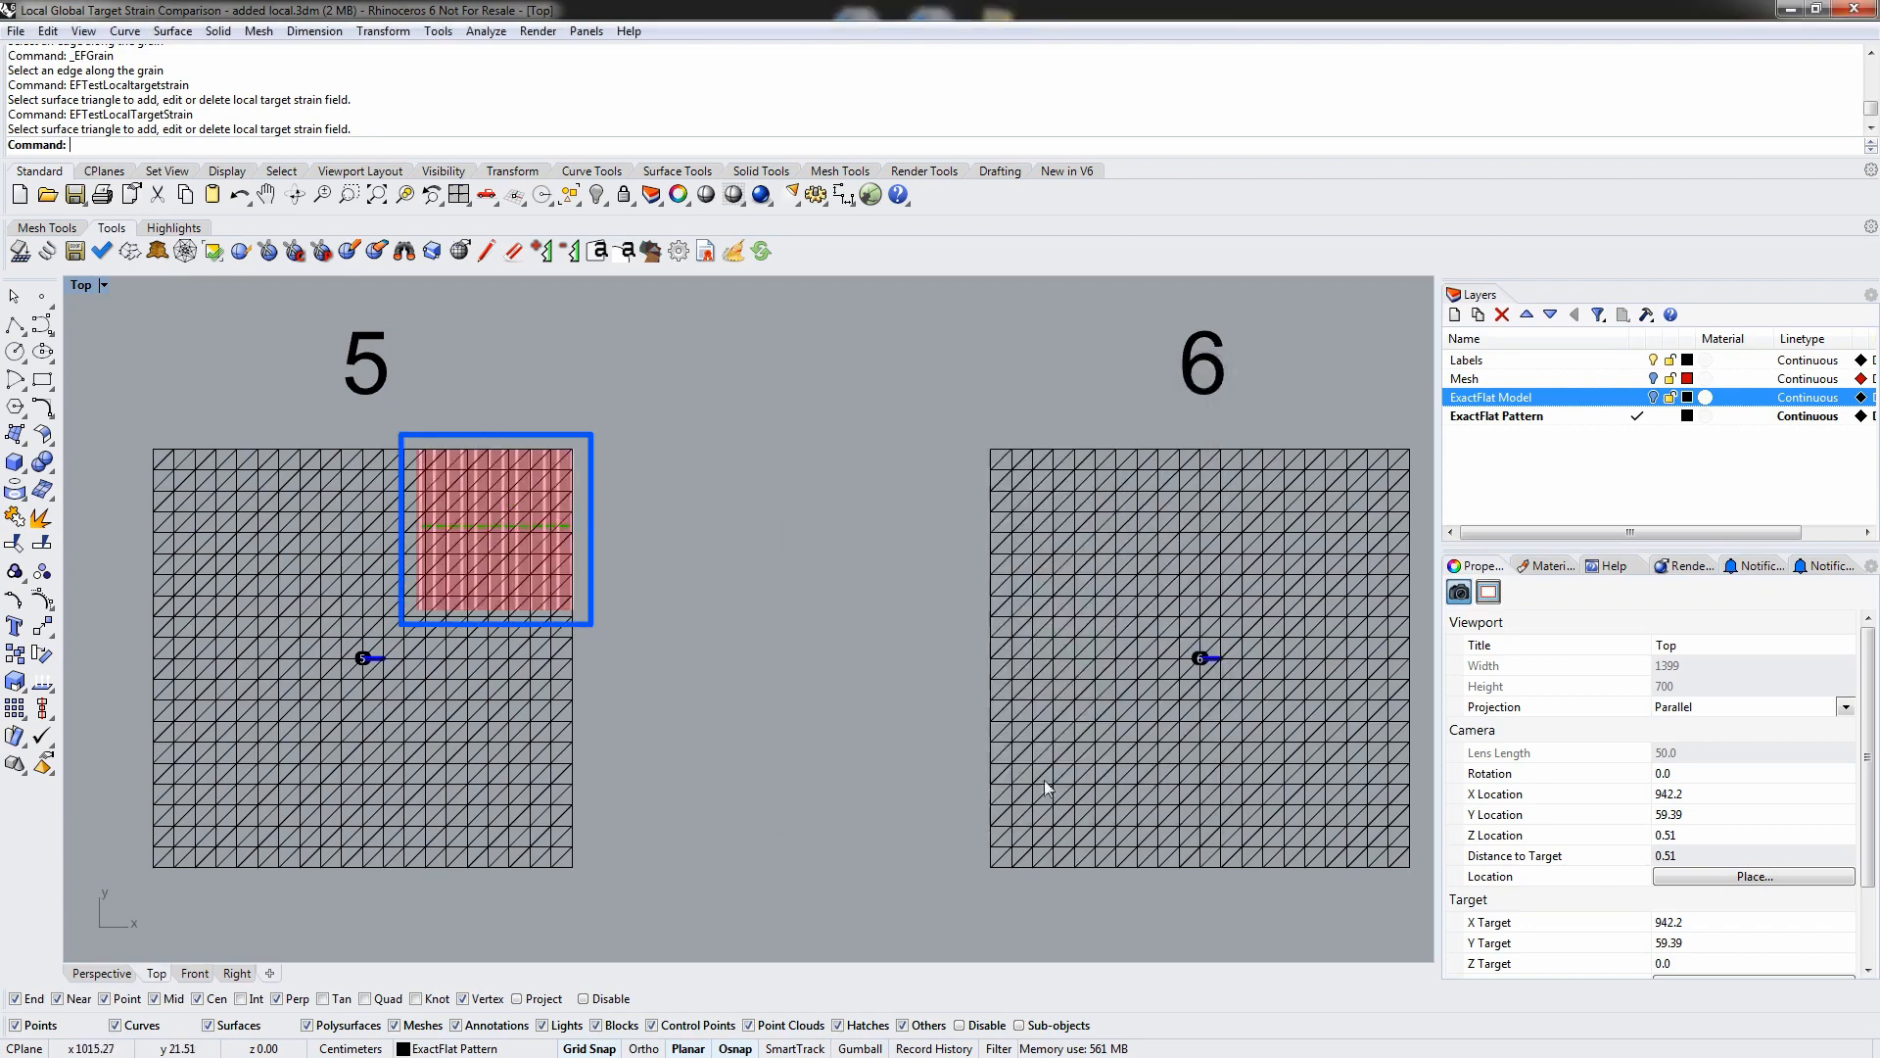
- Add a local target strain field near the upper-right corner of square 6 with EFTestLocalTargetStrain
right_click_drag(1361, 631, 948, 577)
right_click(1024, 489)
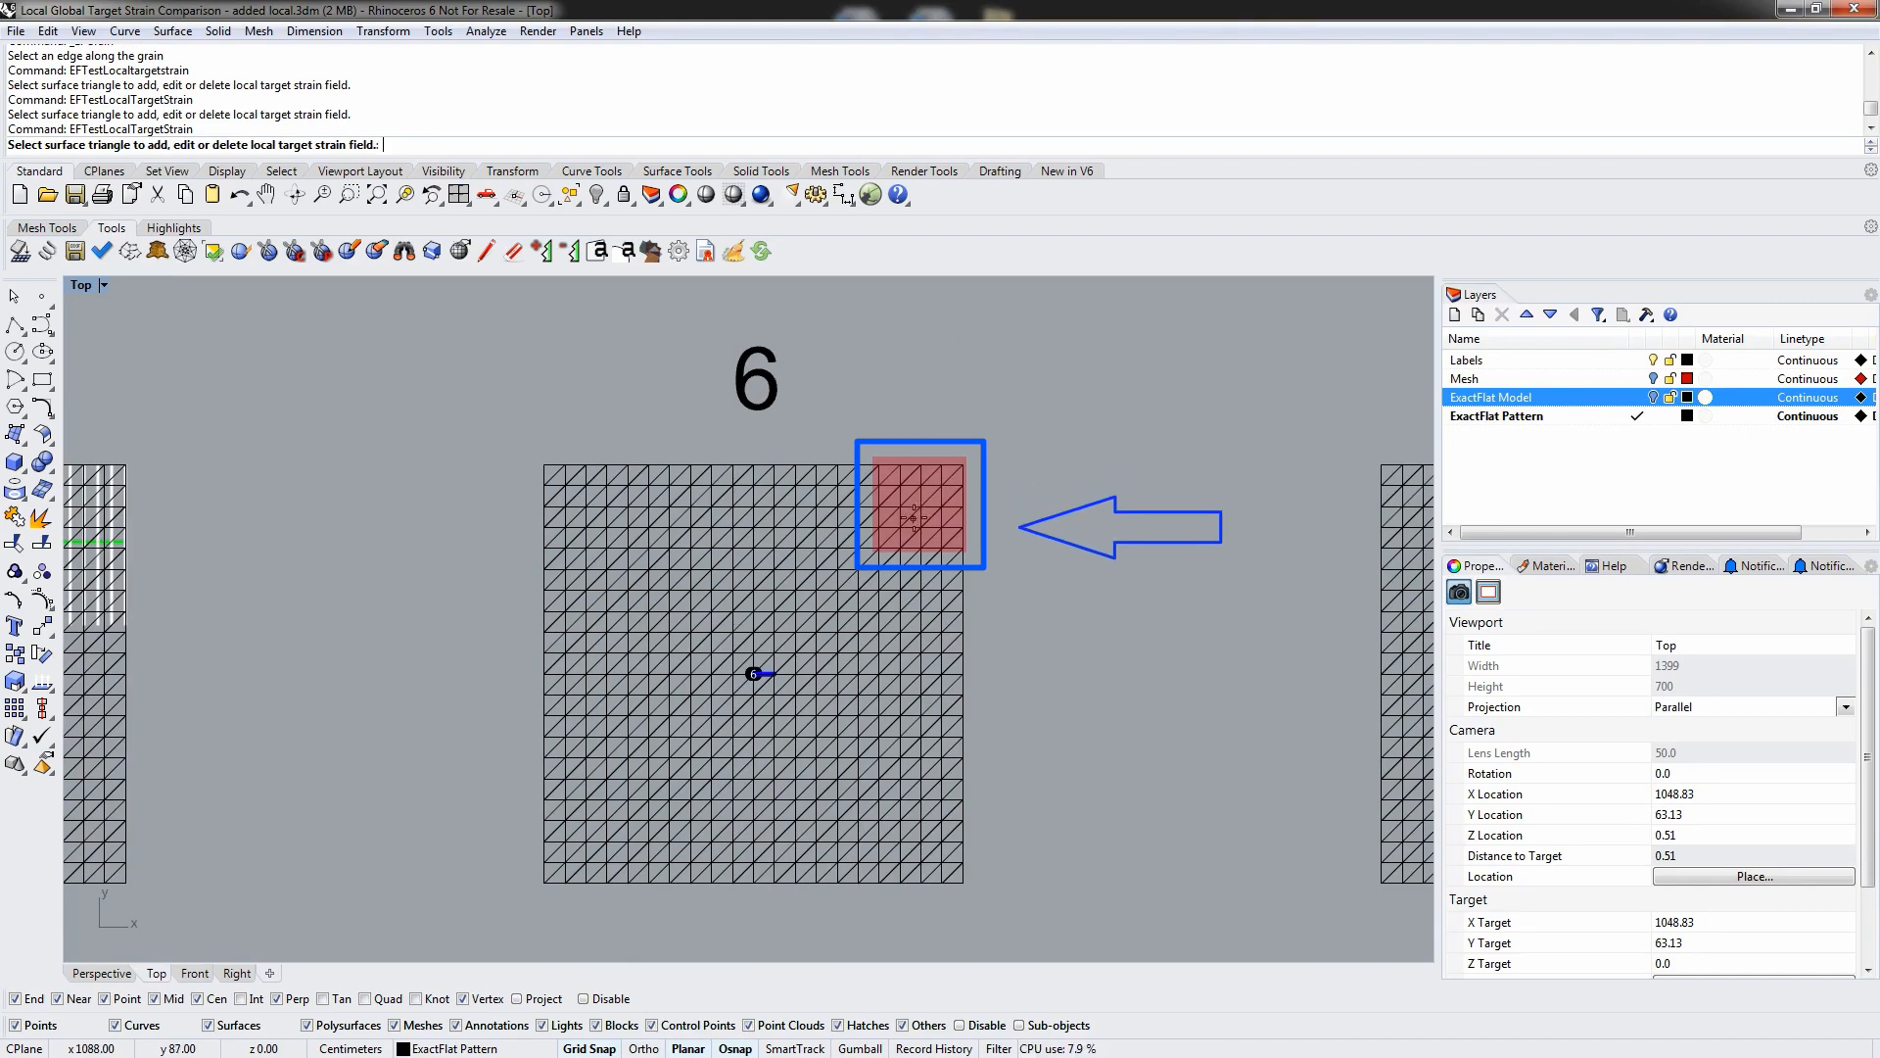
left_click(895, 541)
- Set both trunk extents and both branch extents of square 6's local field to 20
double_click(1004, 558)
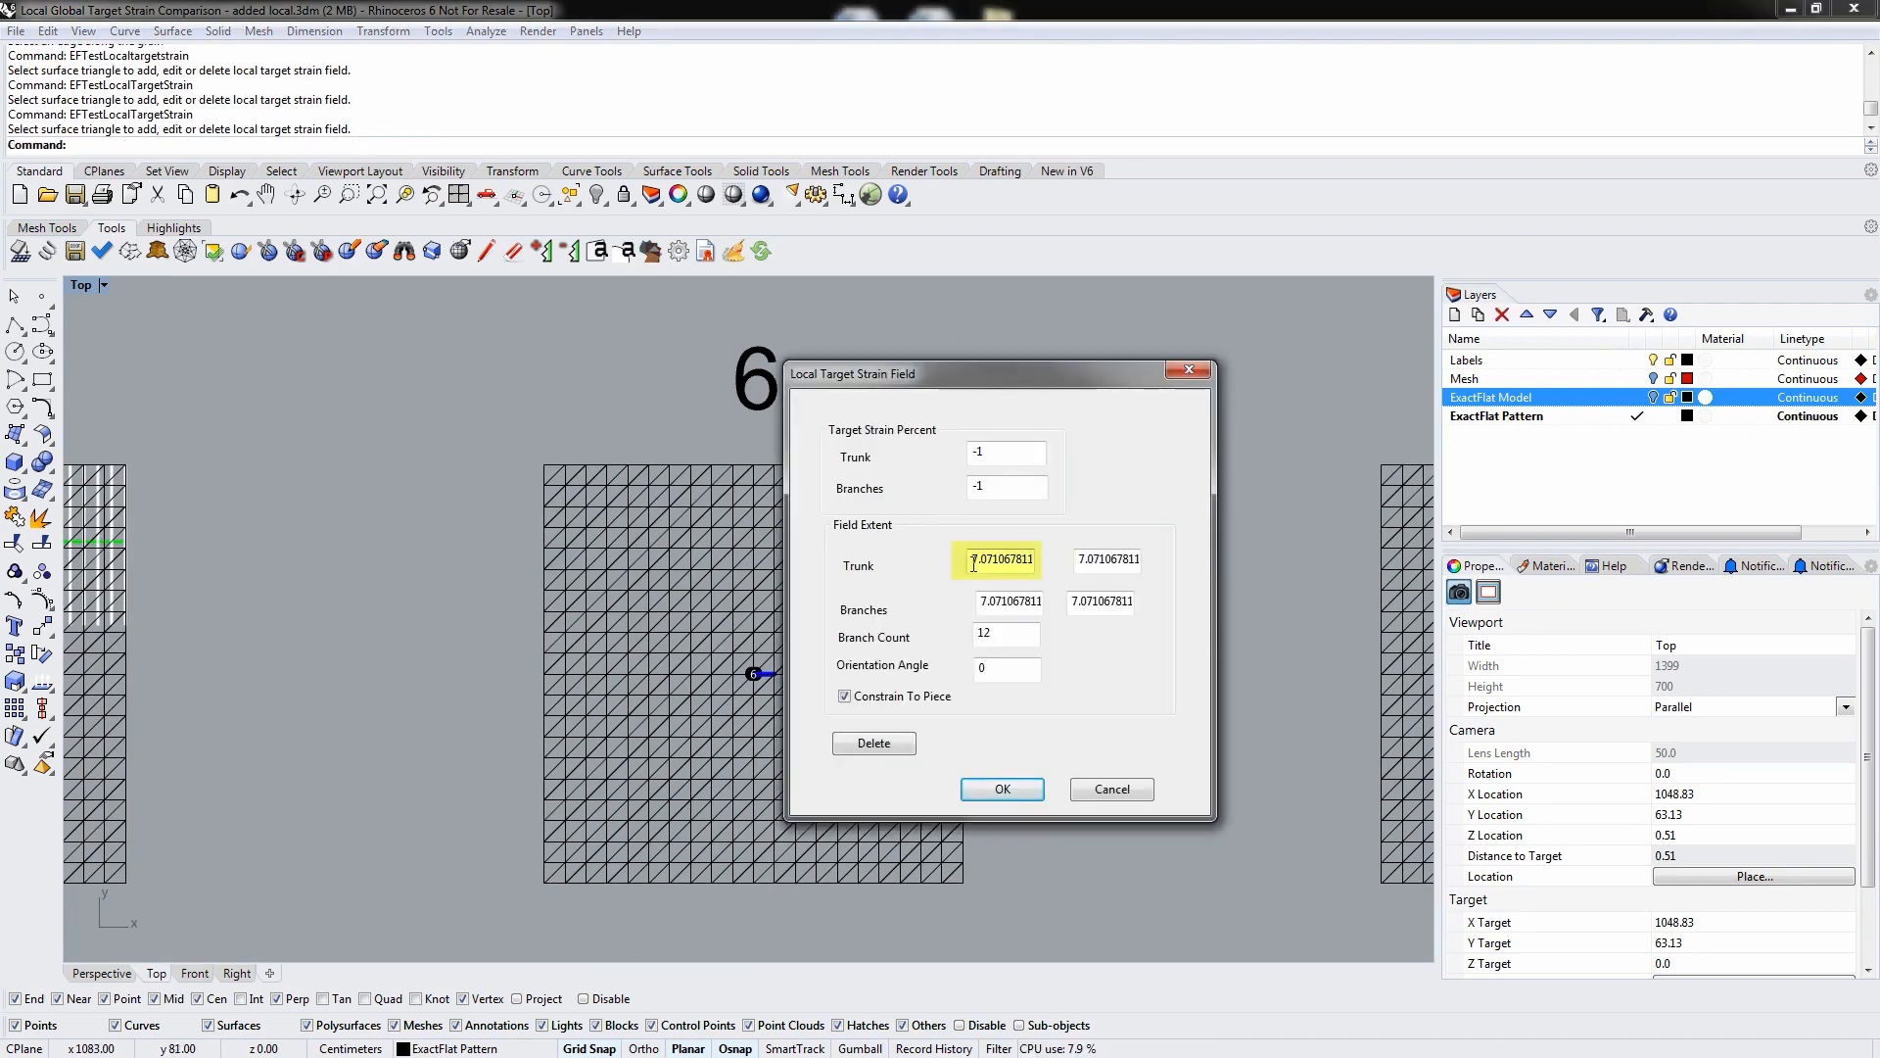
type("20")
double_click(1105, 560)
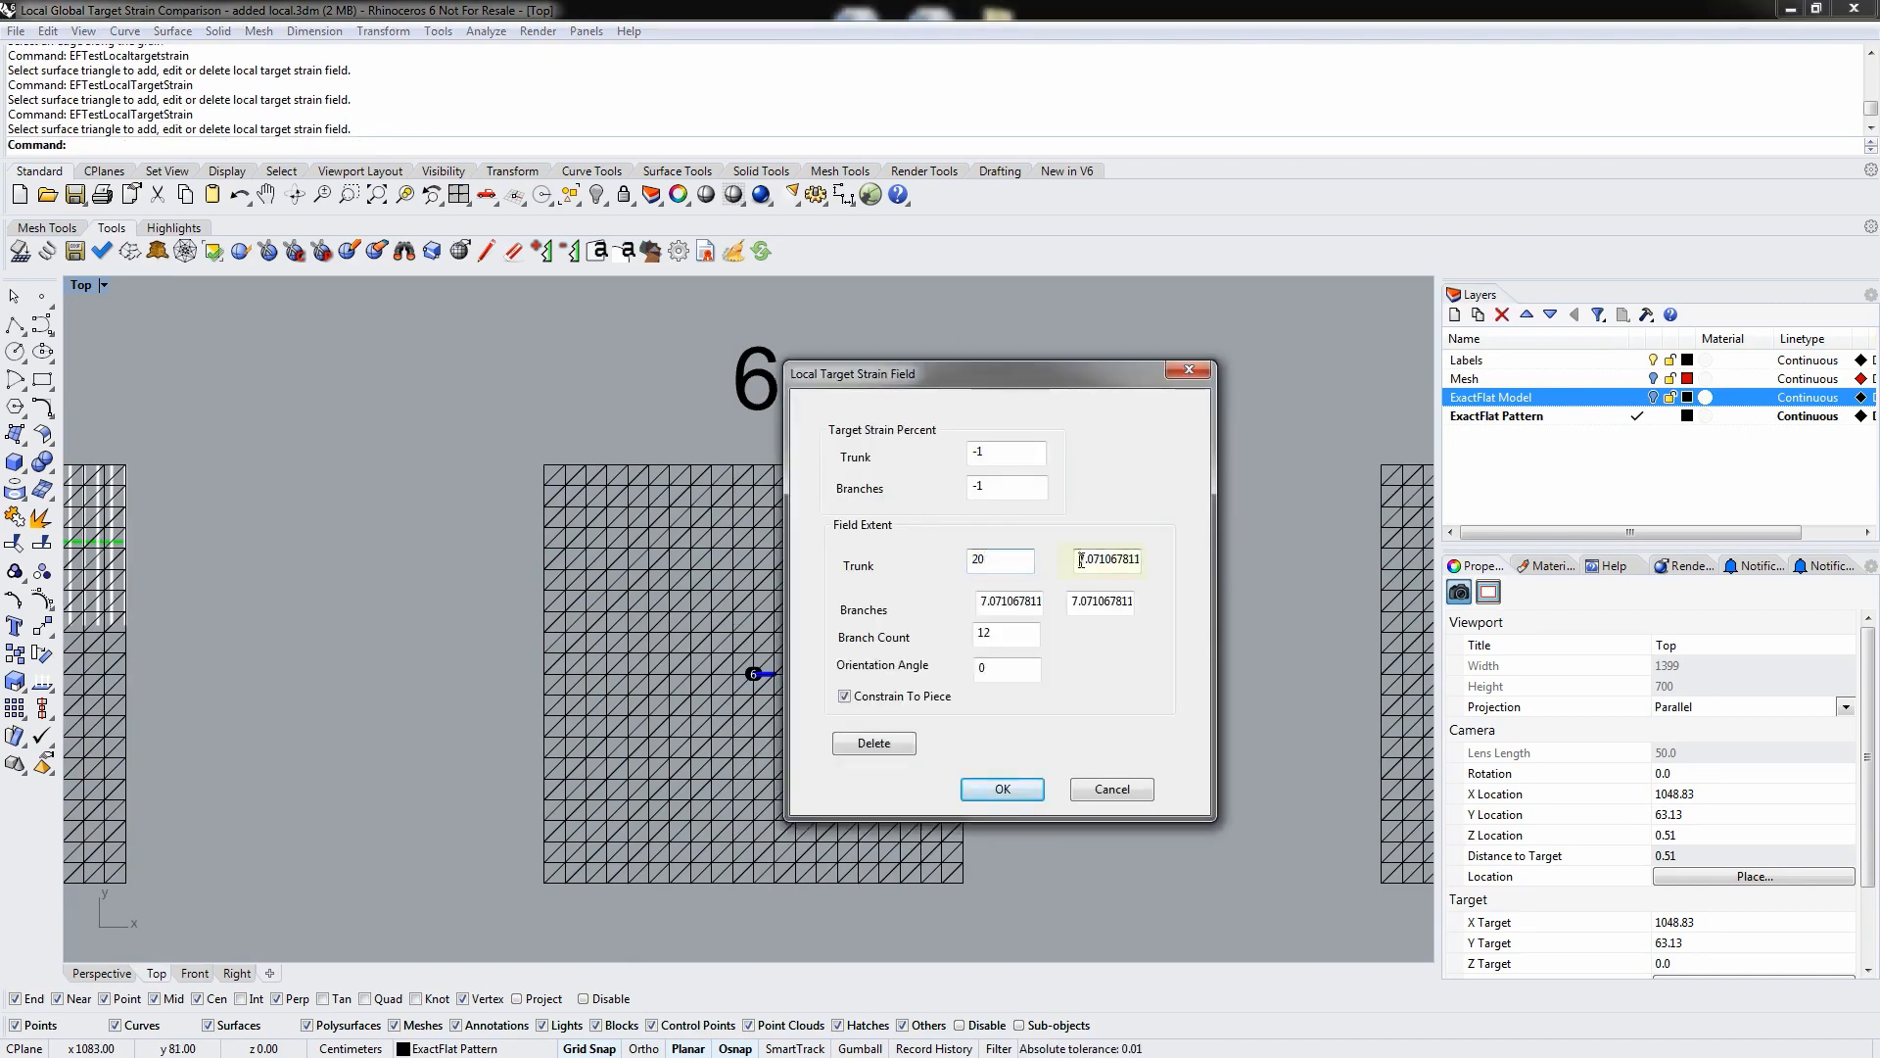
type("20")
double_click(1076, 600)
type("20")
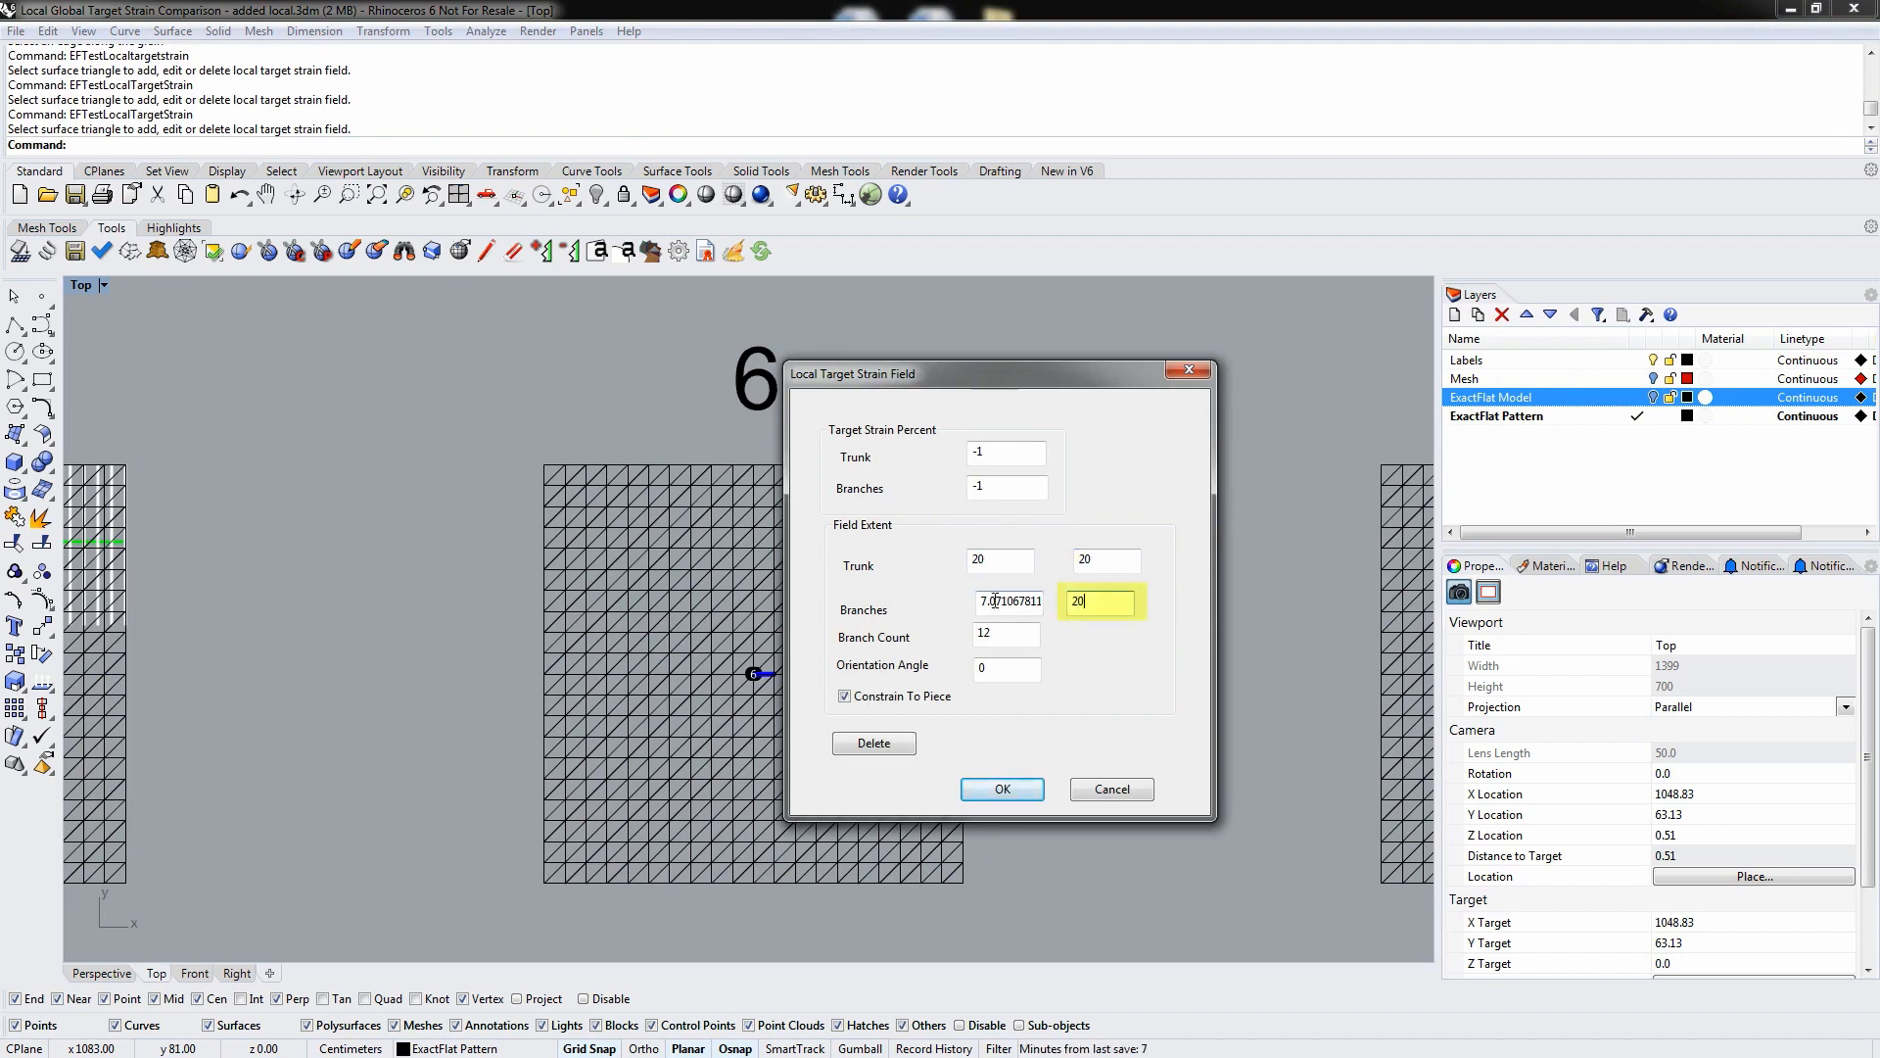
double_click(1008, 601)
type("20")
- Set square 6's local target strain percent to 0 for the trunk and 10 for the branches, and apply it
double_click(982, 451)
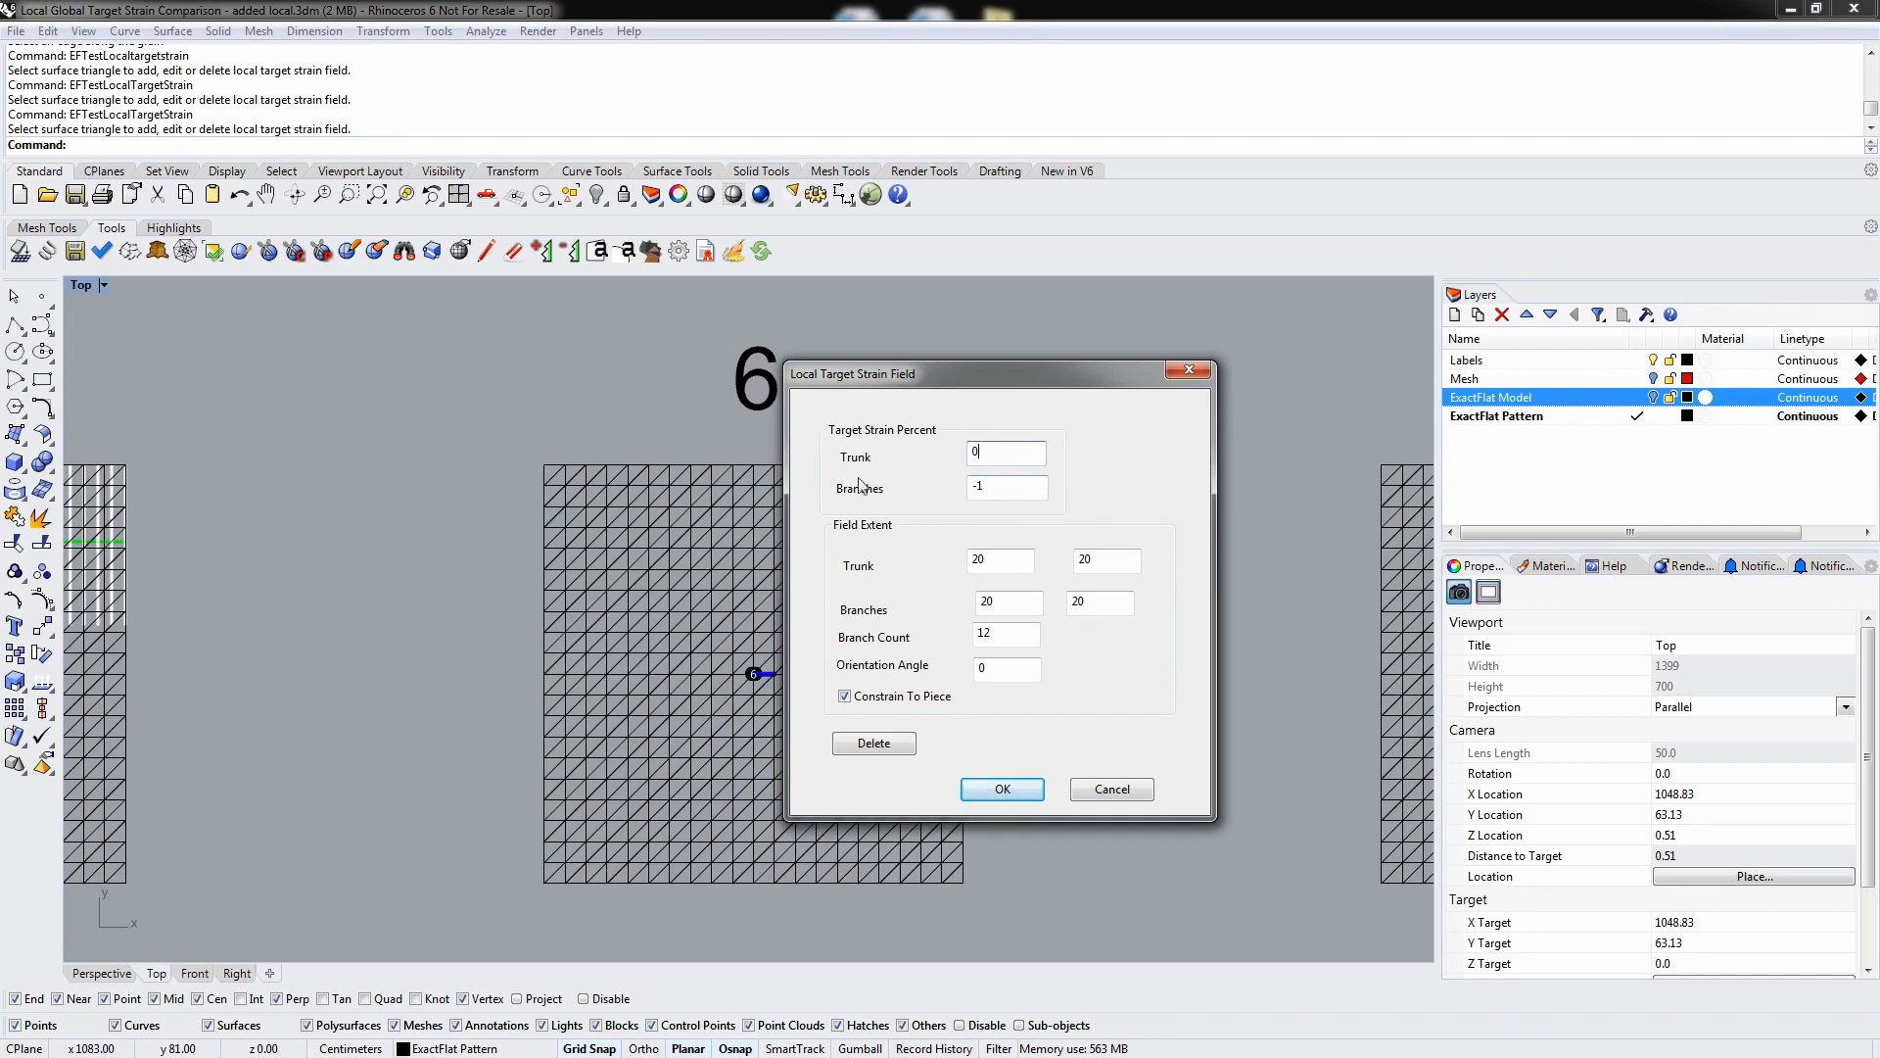
double_click(1028, 487)
type("10")
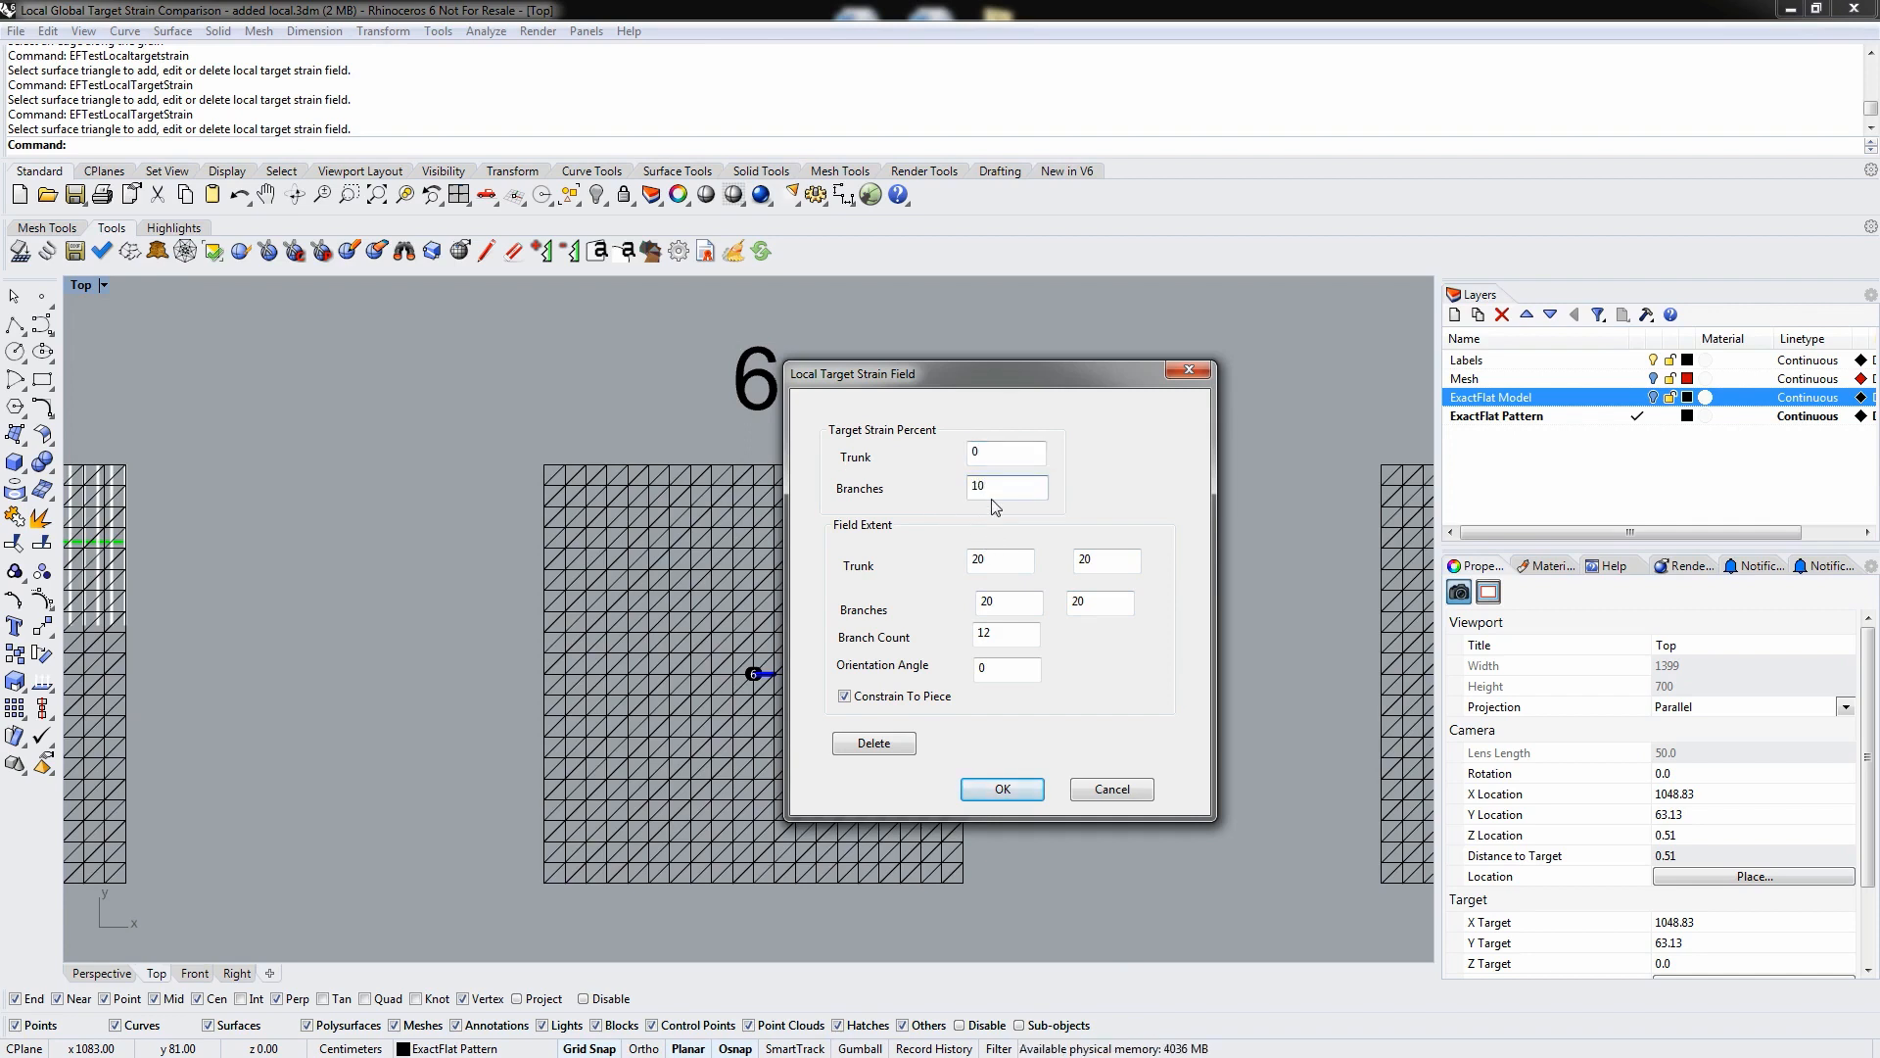
left_click_drag(996, 392, 1219, 385)
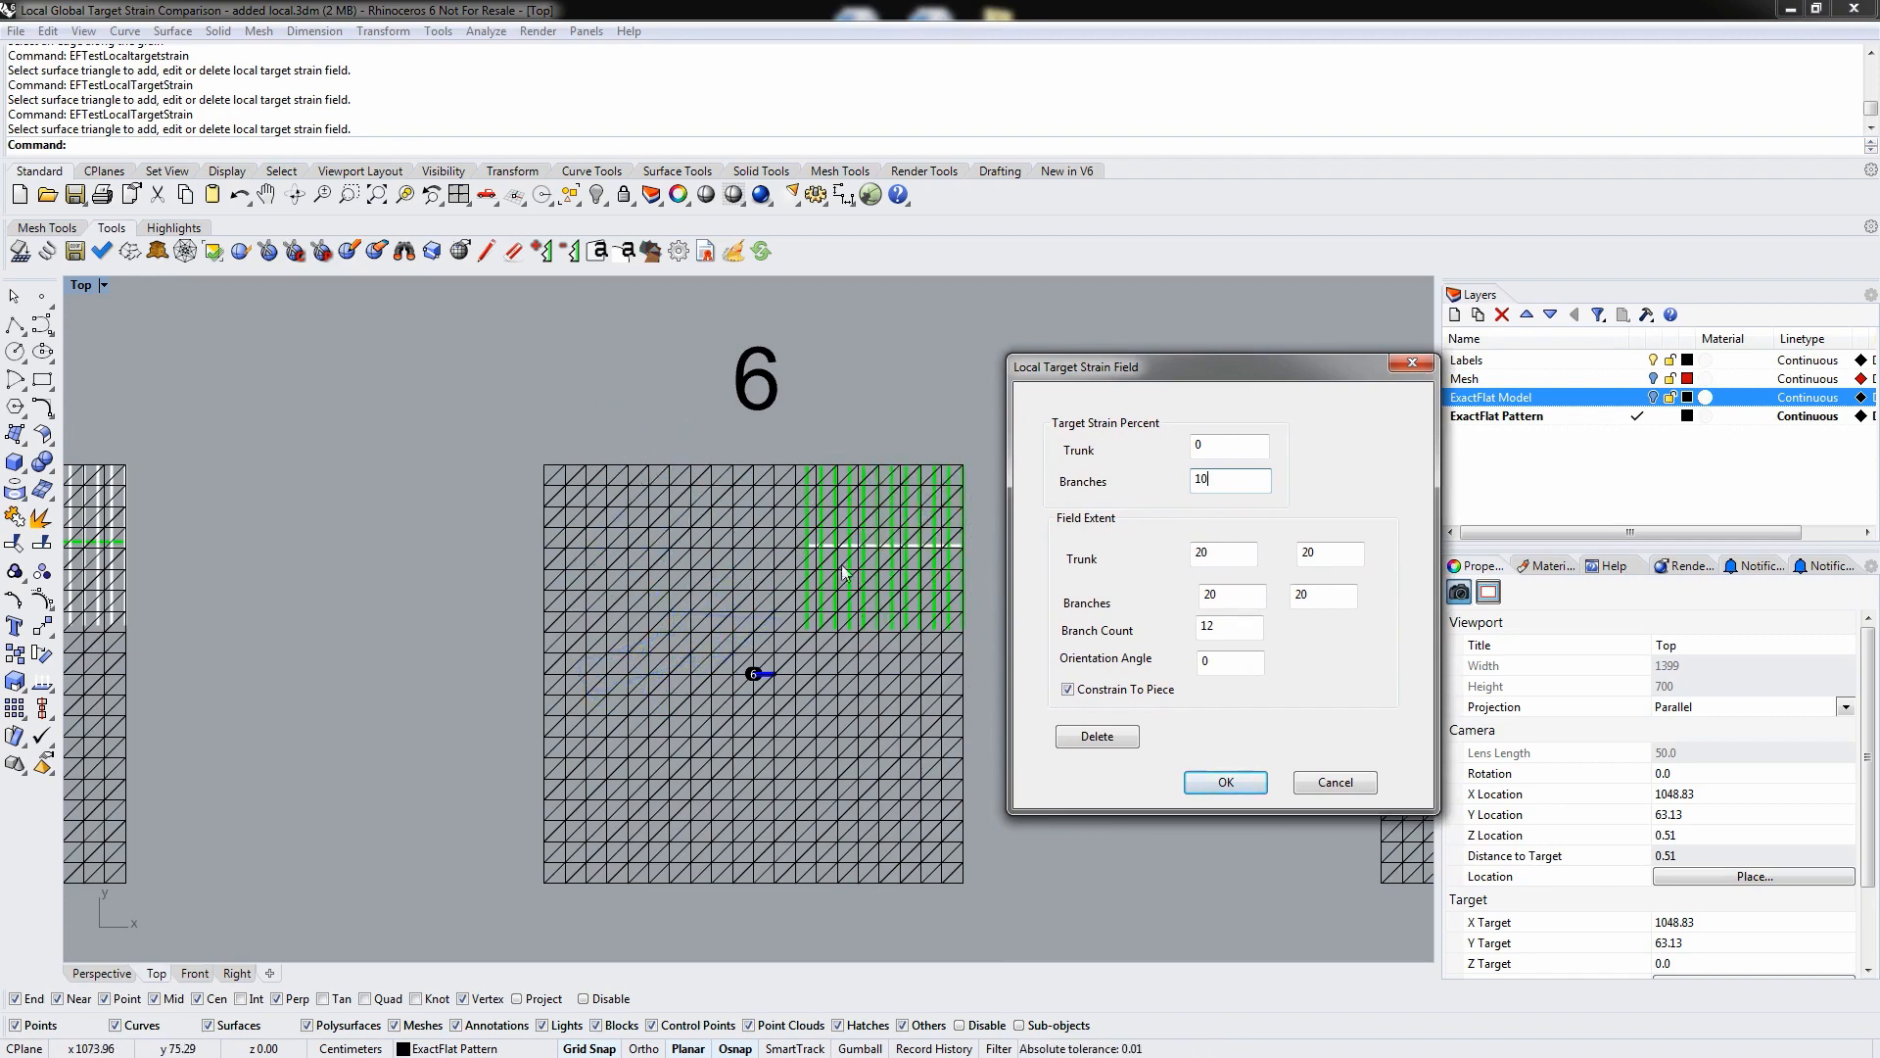
left_click(1228, 783)
- Add a local target strain field near the upper-right corner of square 7 with EFTestLocalTargetStrain
right_click_drag(1246, 588, 583, 575)
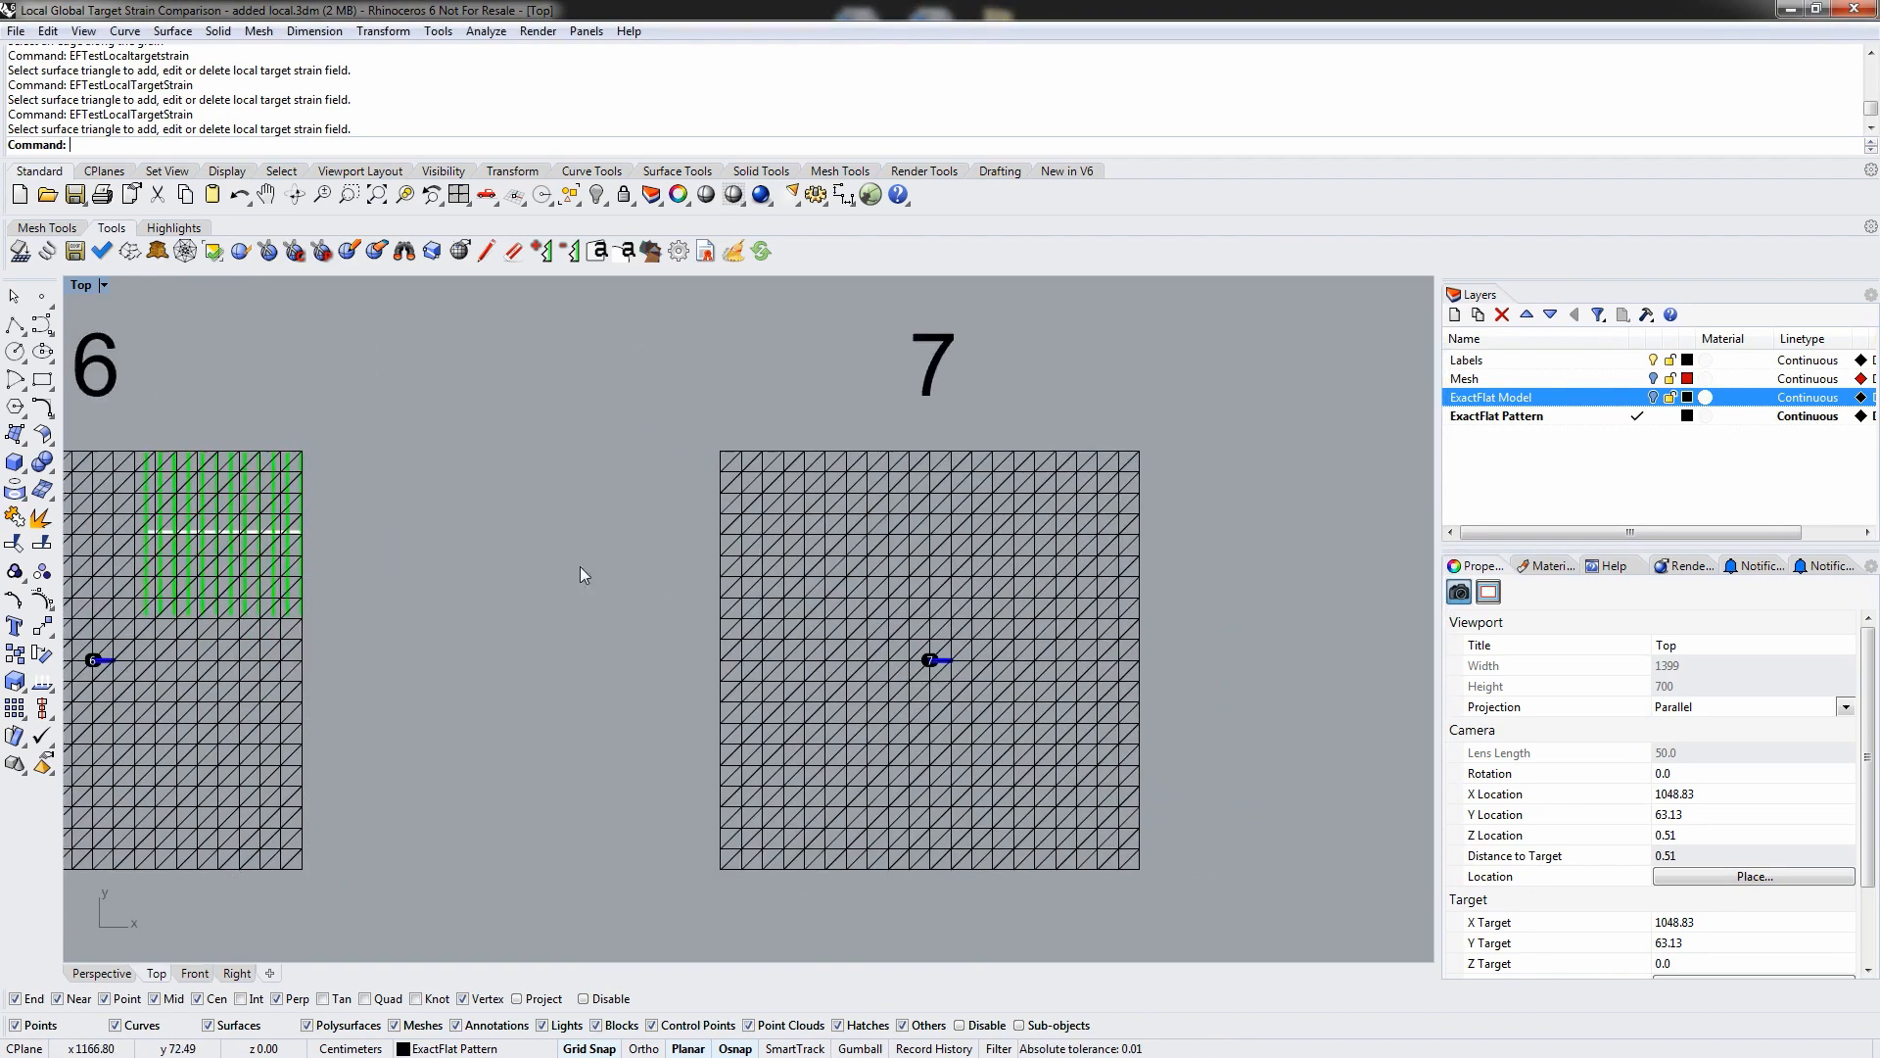
right_click_drag(1083, 556, 830, 592)
key("Return")
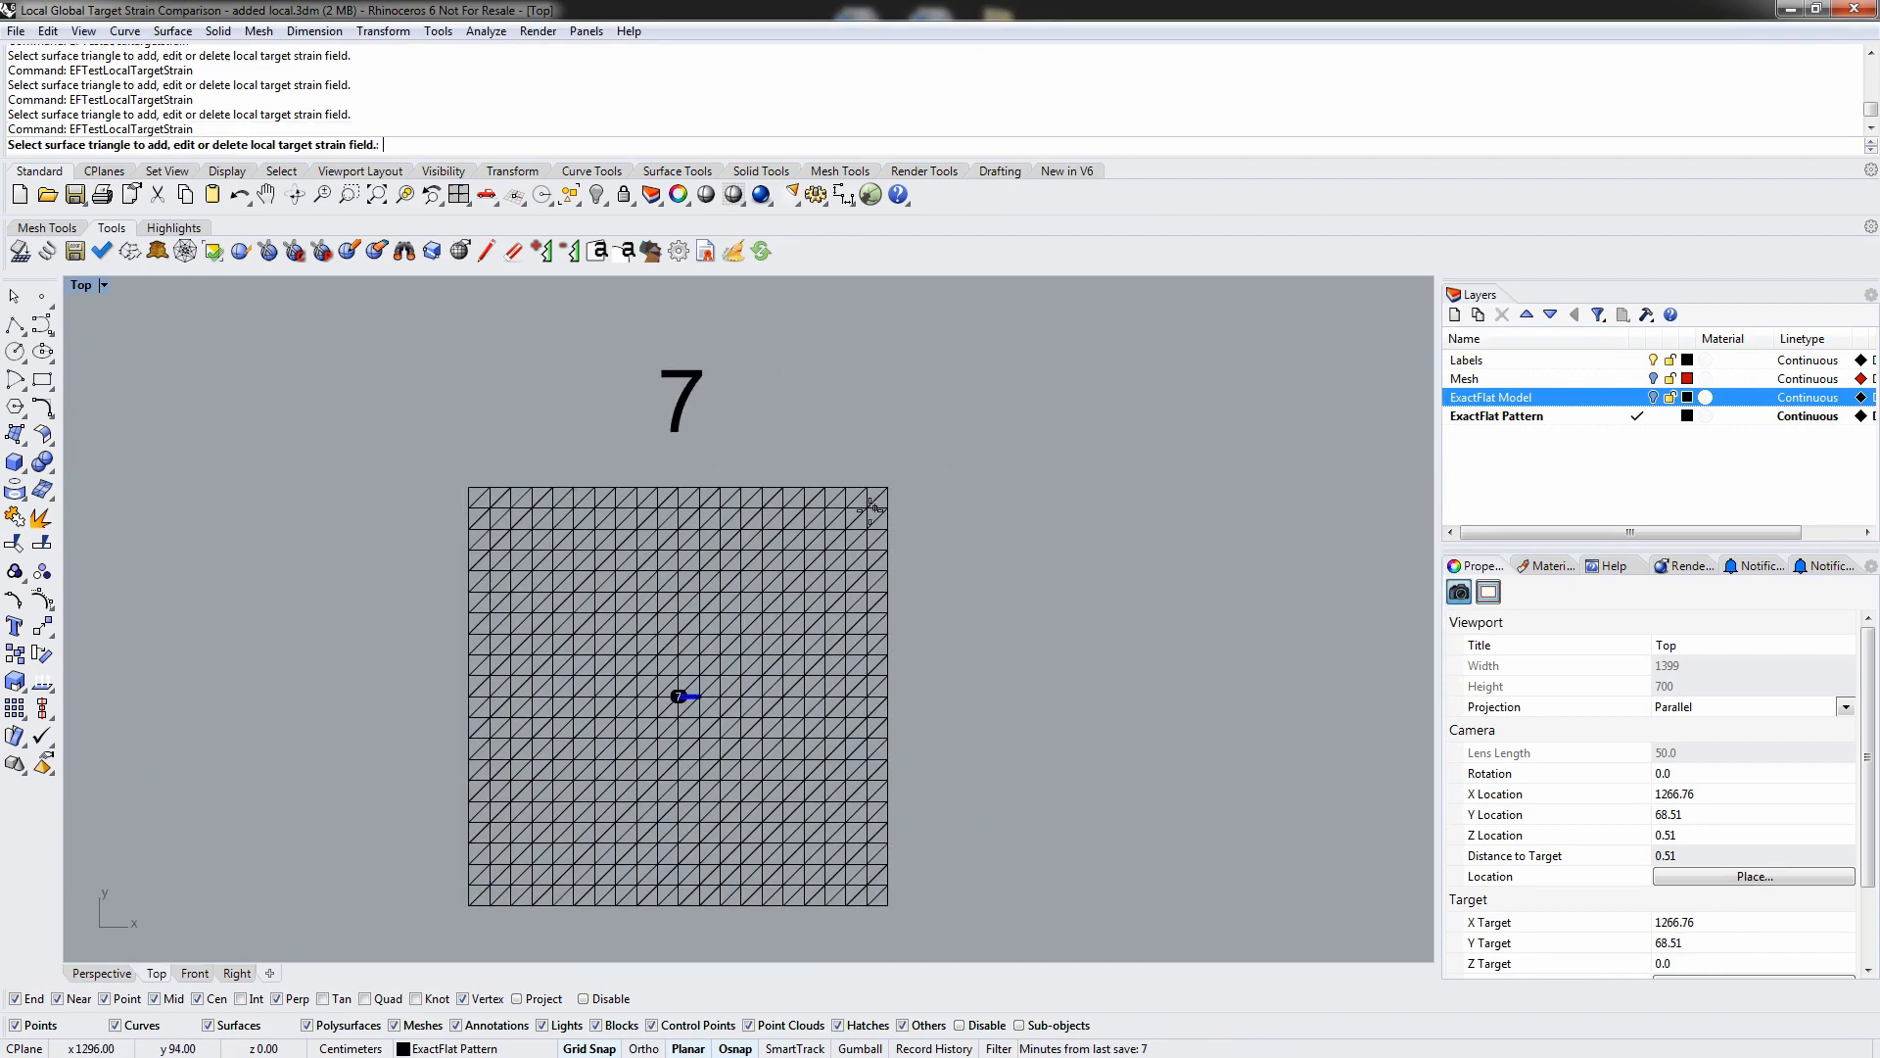
left_click(829, 551)
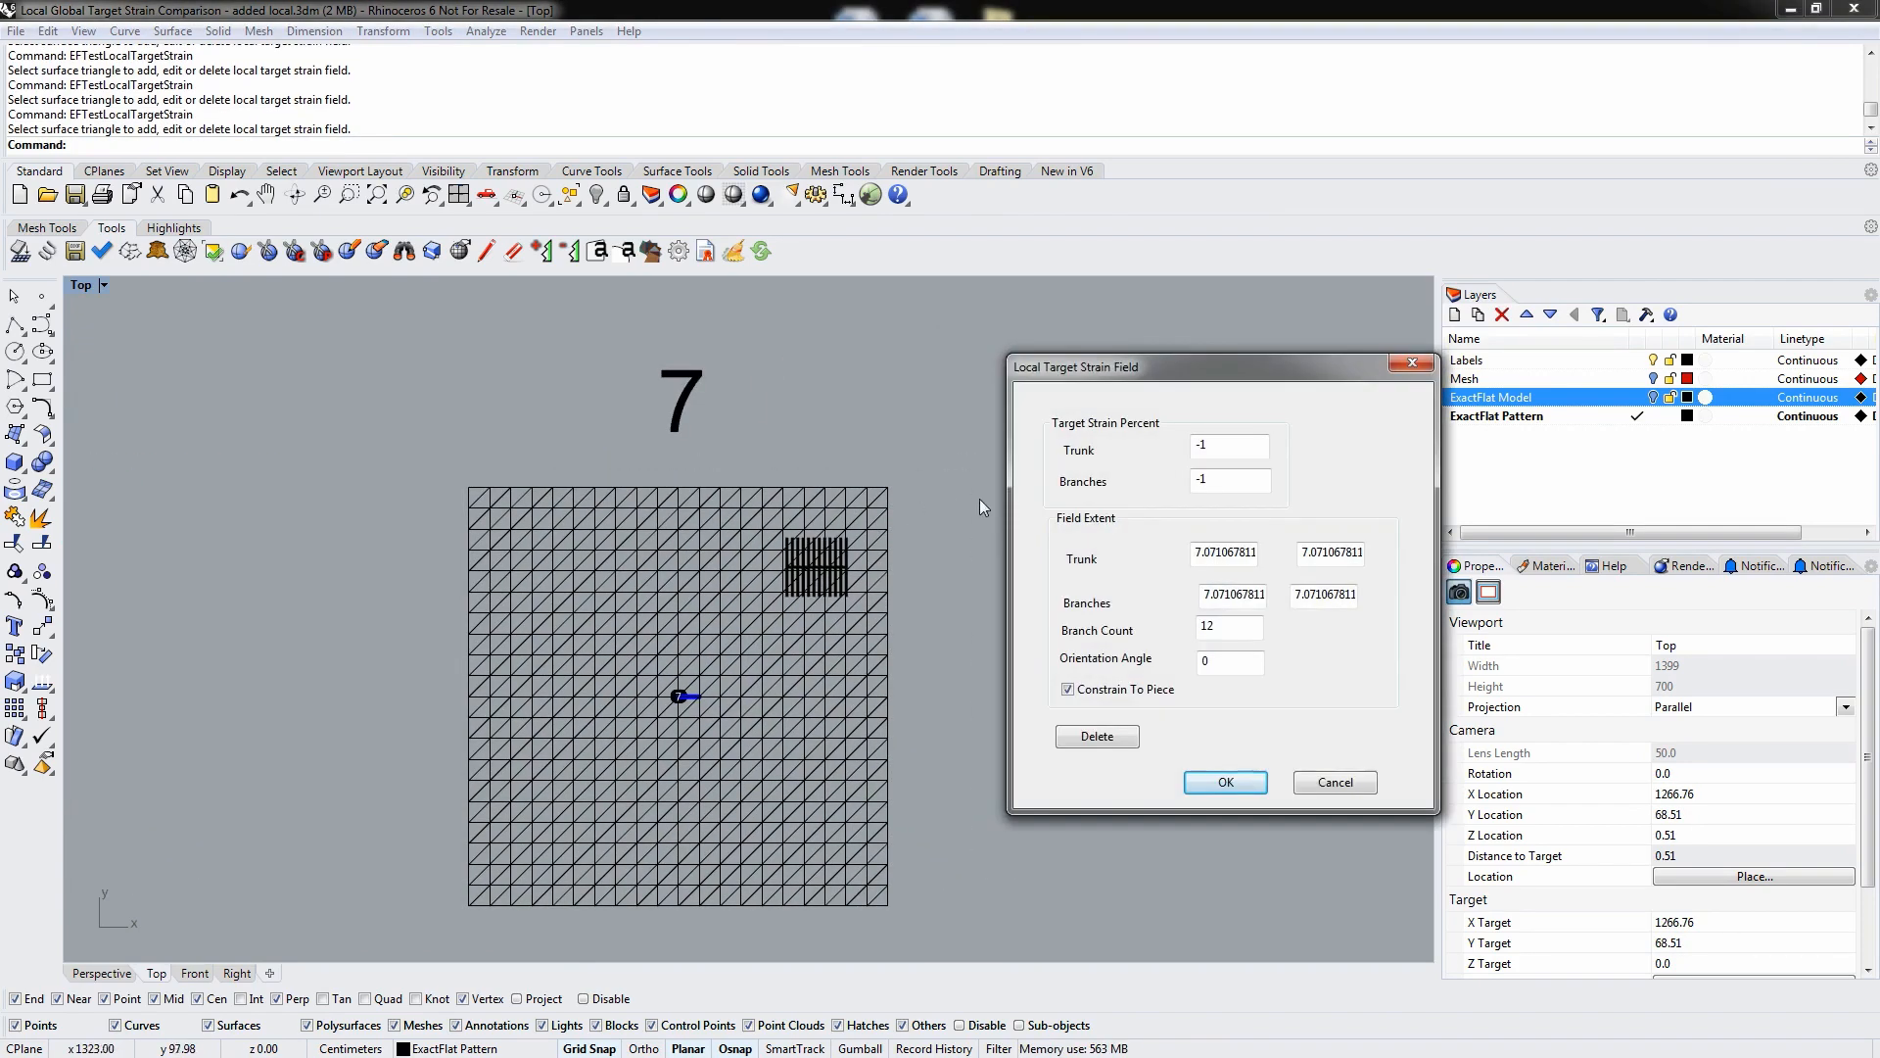
- Set both trunk extents and both branch extents of square 7's local field to 20
left_click_drag(1194, 552, 1322, 579)
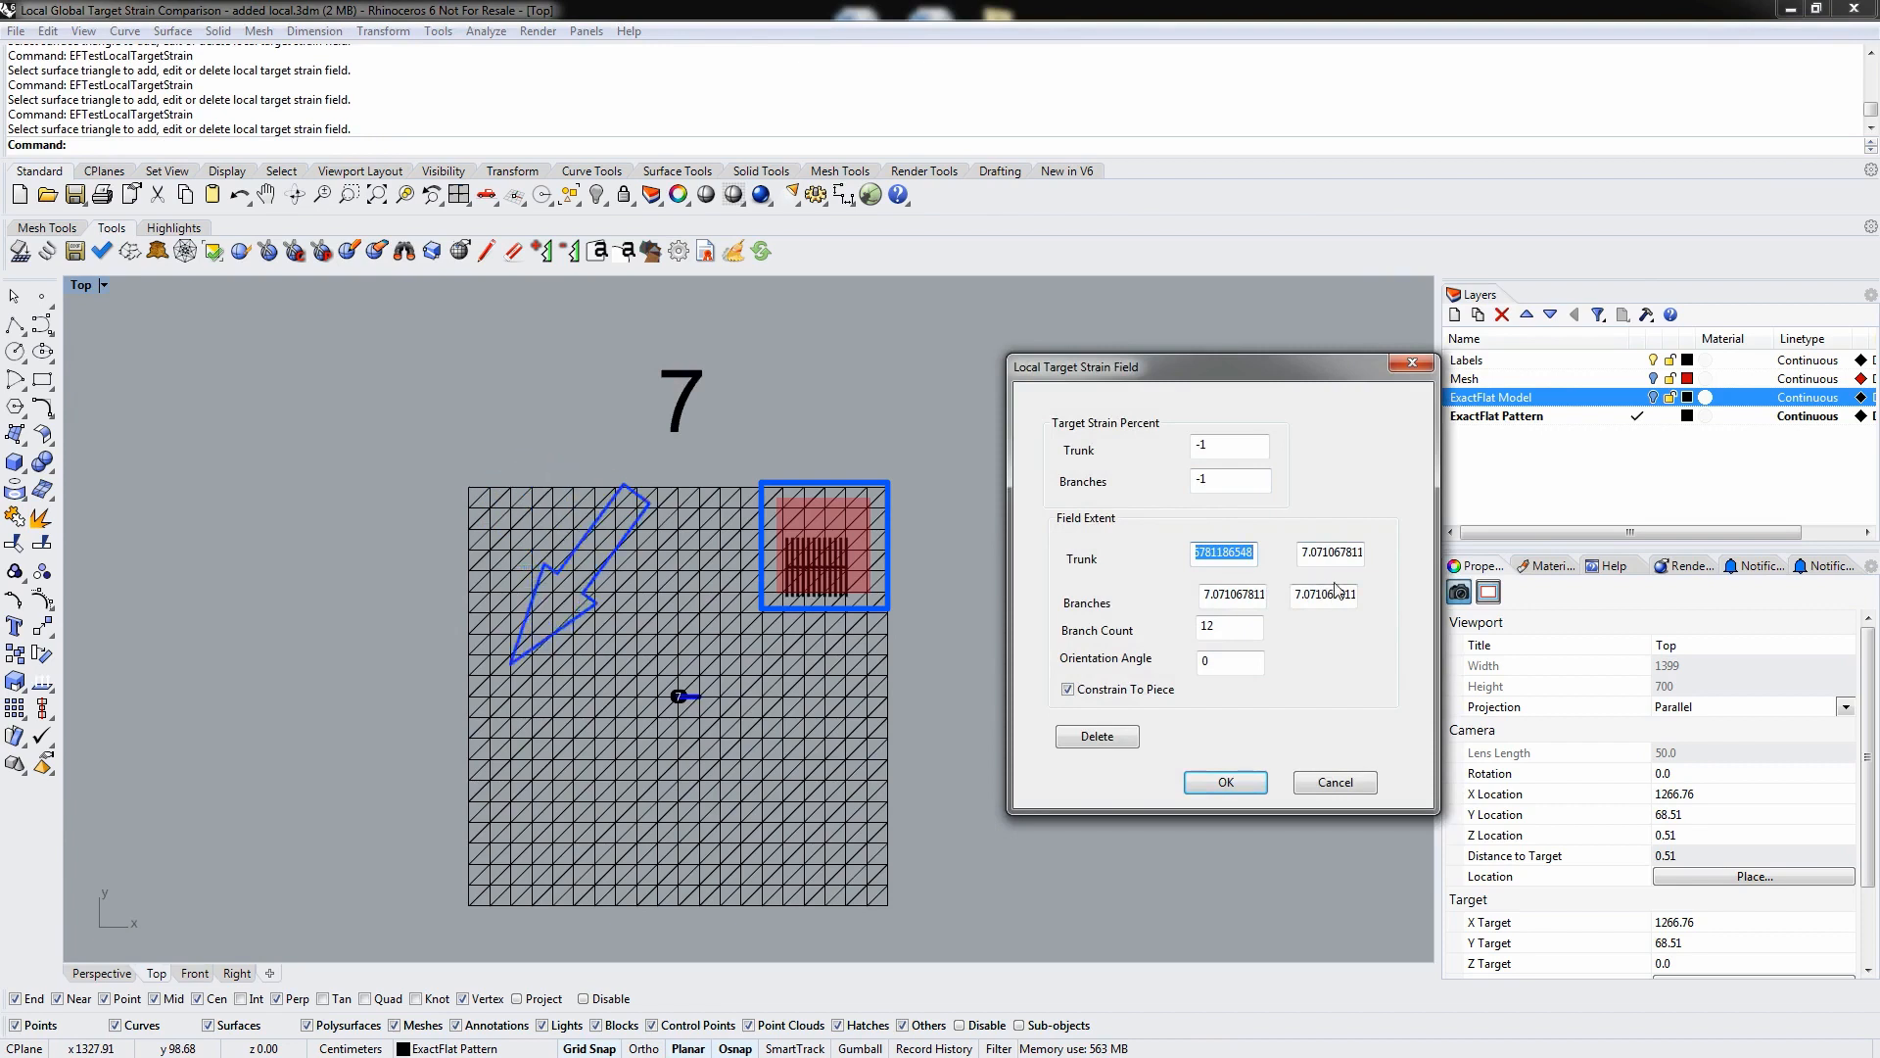
type("20")
key("Tab")
type("20")
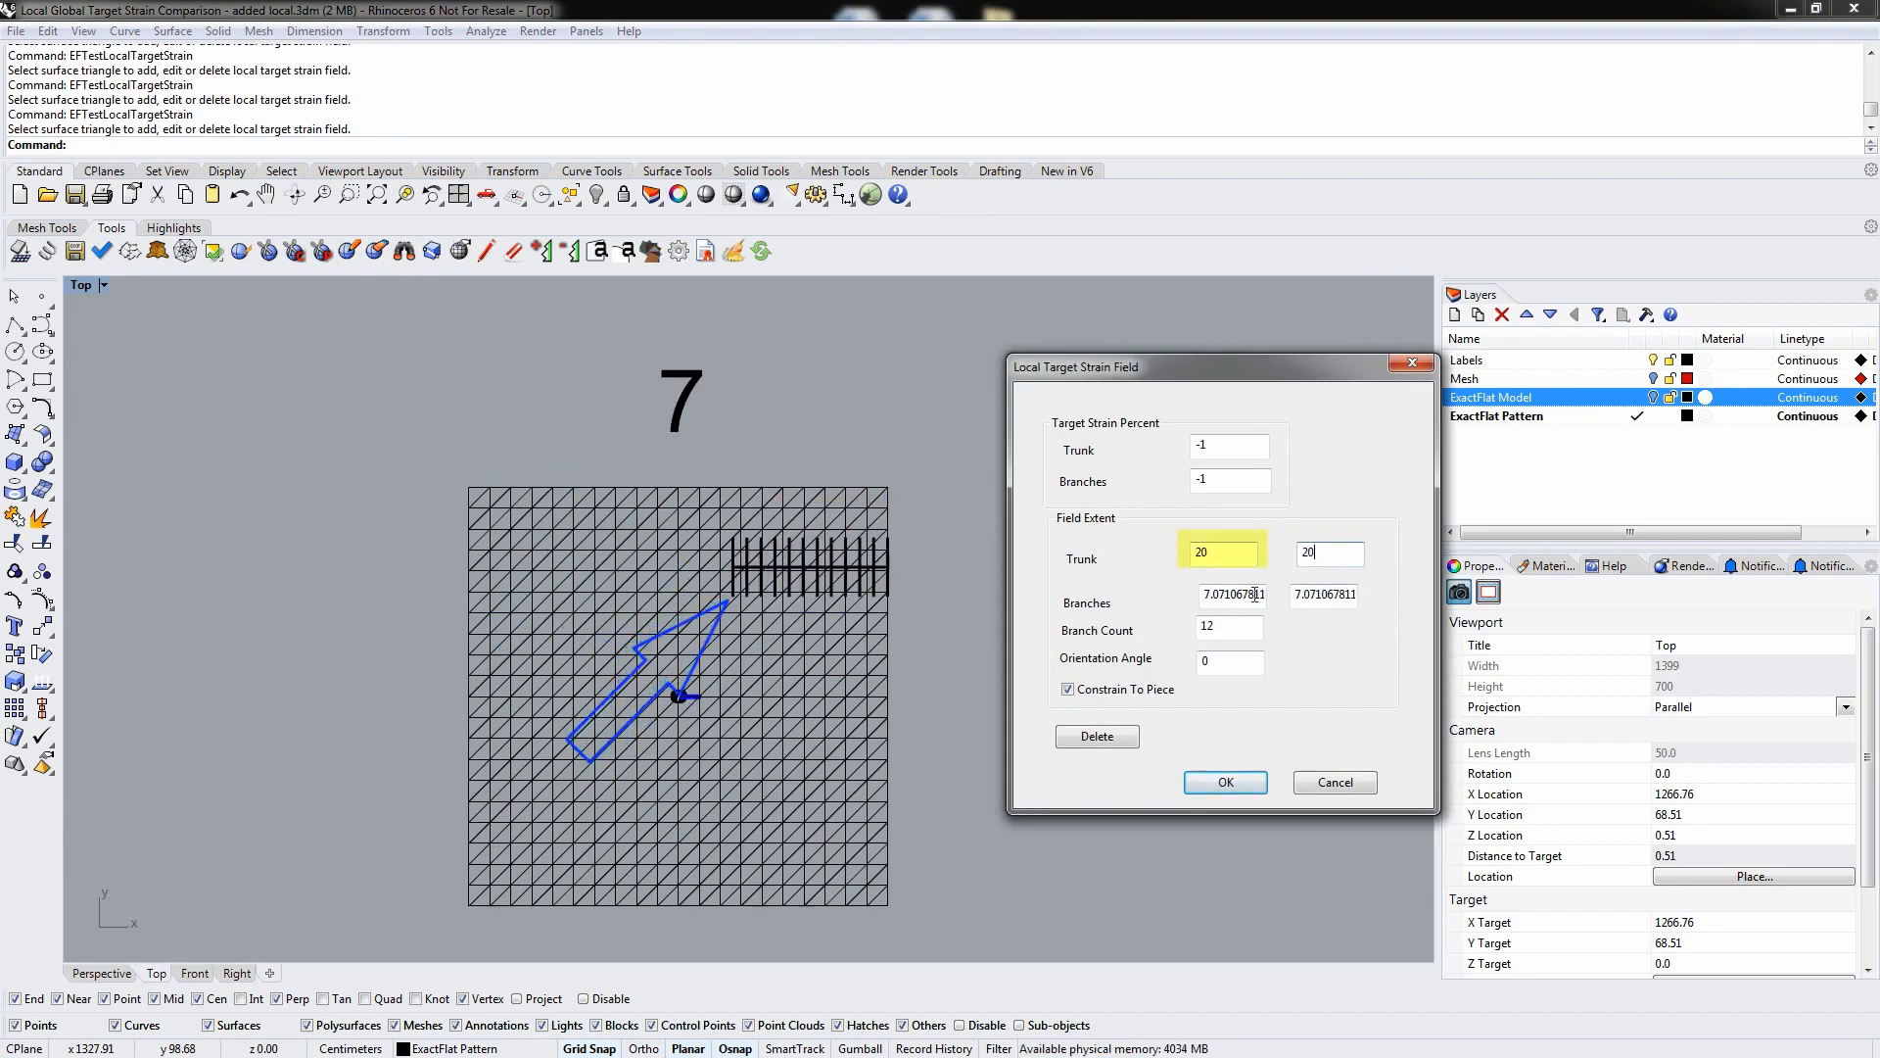
key("Tab")
type("20")
key("Tab")
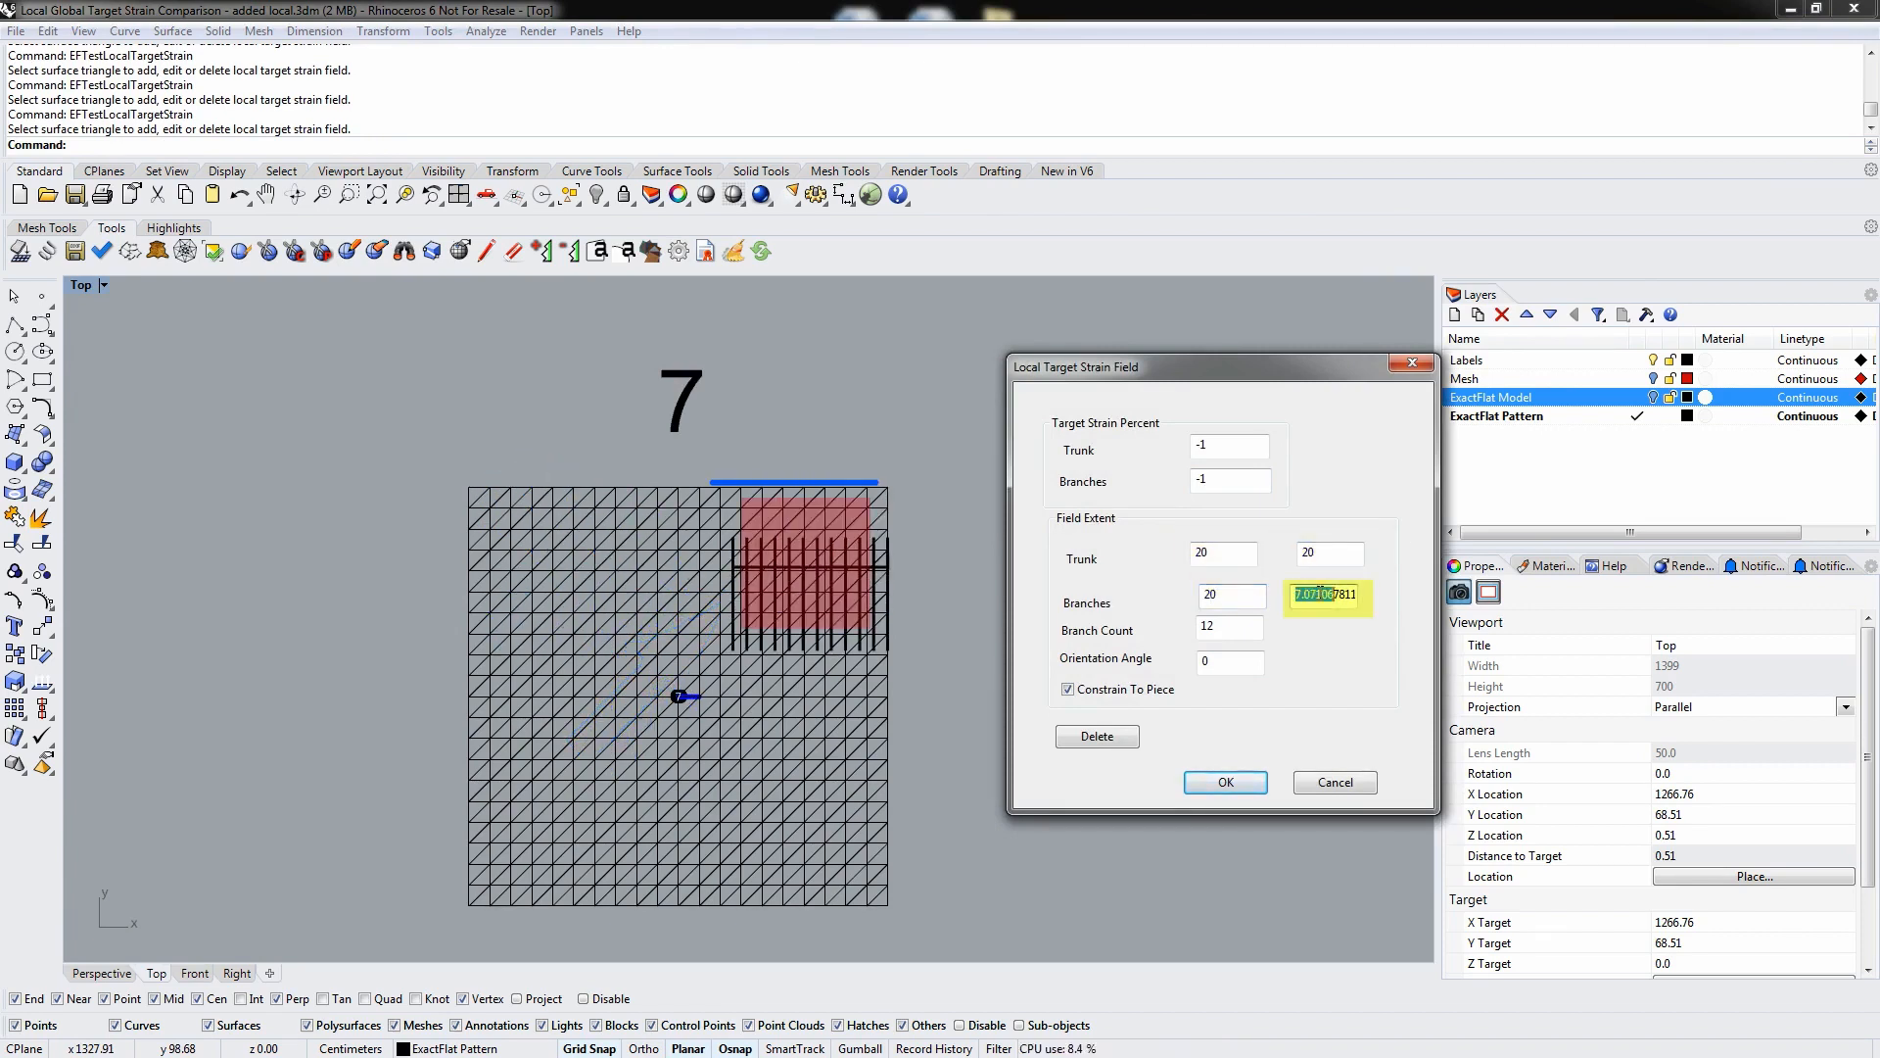
type("20")
- Set square 7's local target strain percent to 10 for both the trunk and the branches, and apply it
left_click(1234, 448)
type("10")
left_click_drag(1234, 449, 1159, 483)
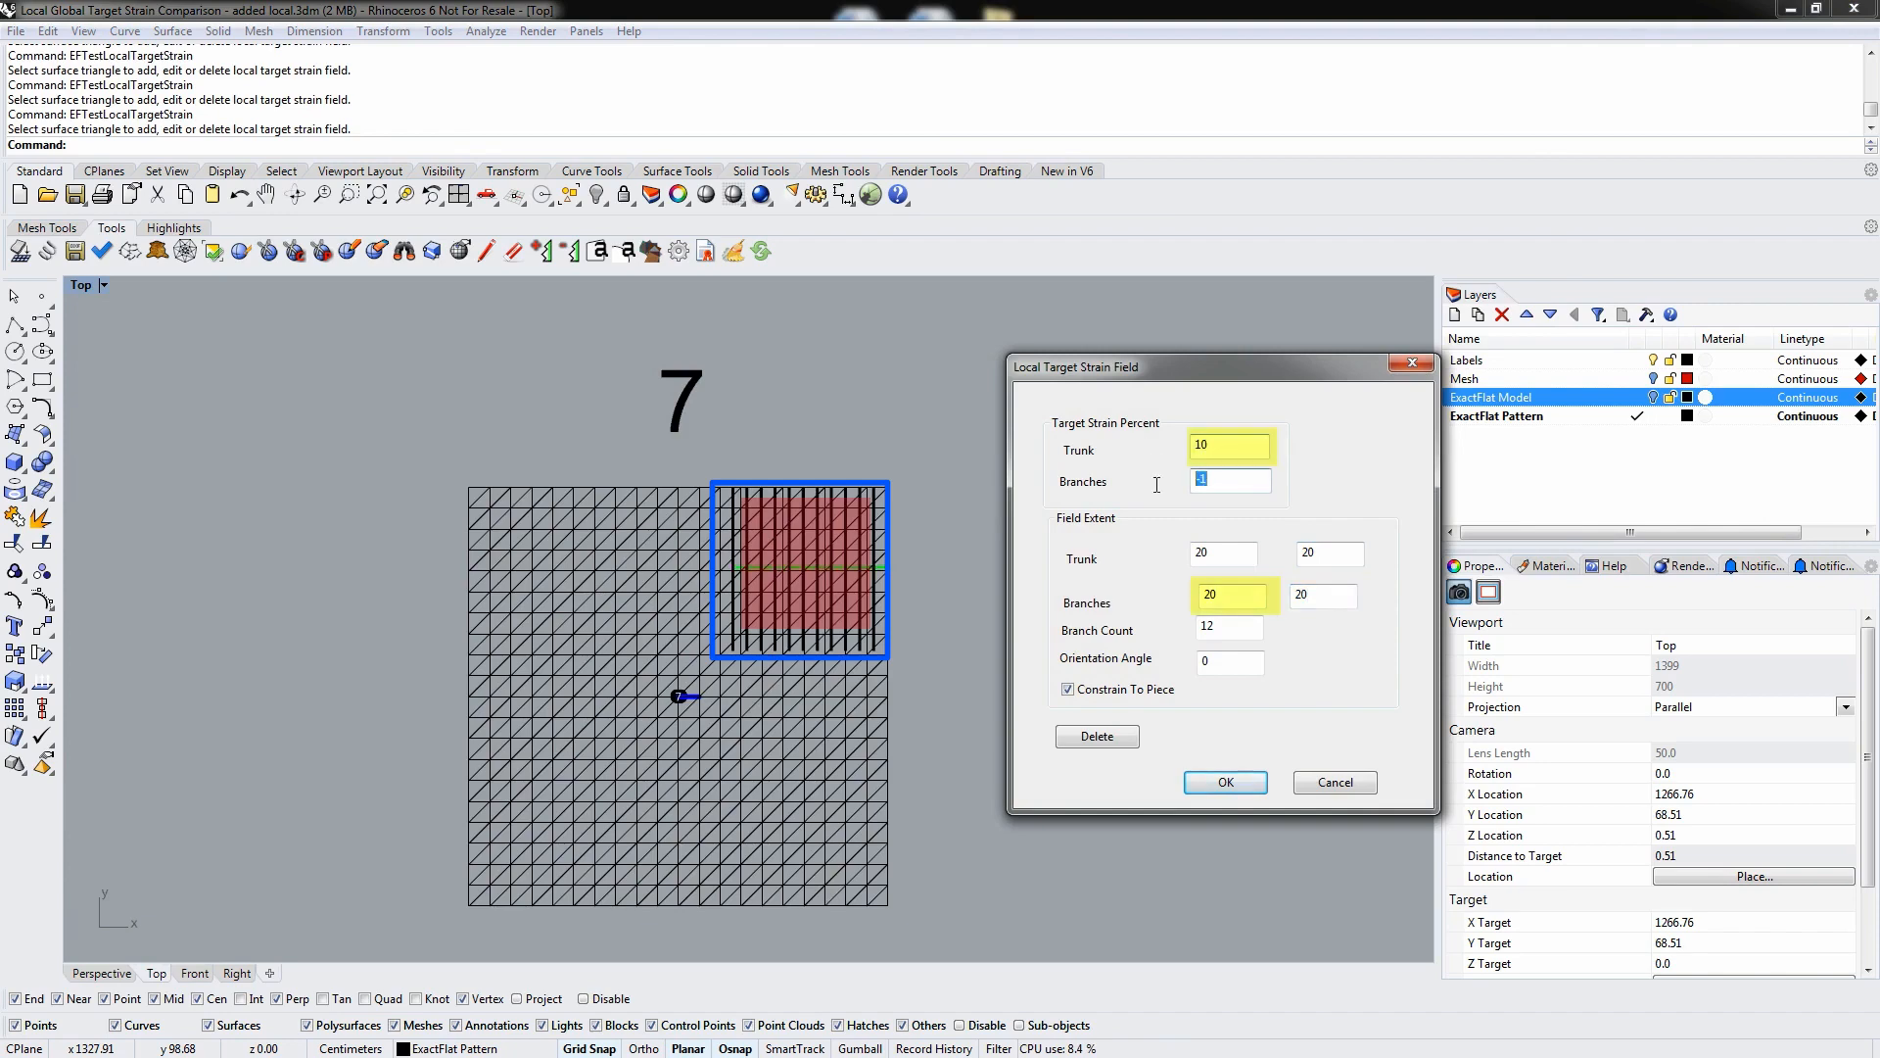
type("10")
left_click(1224, 776)
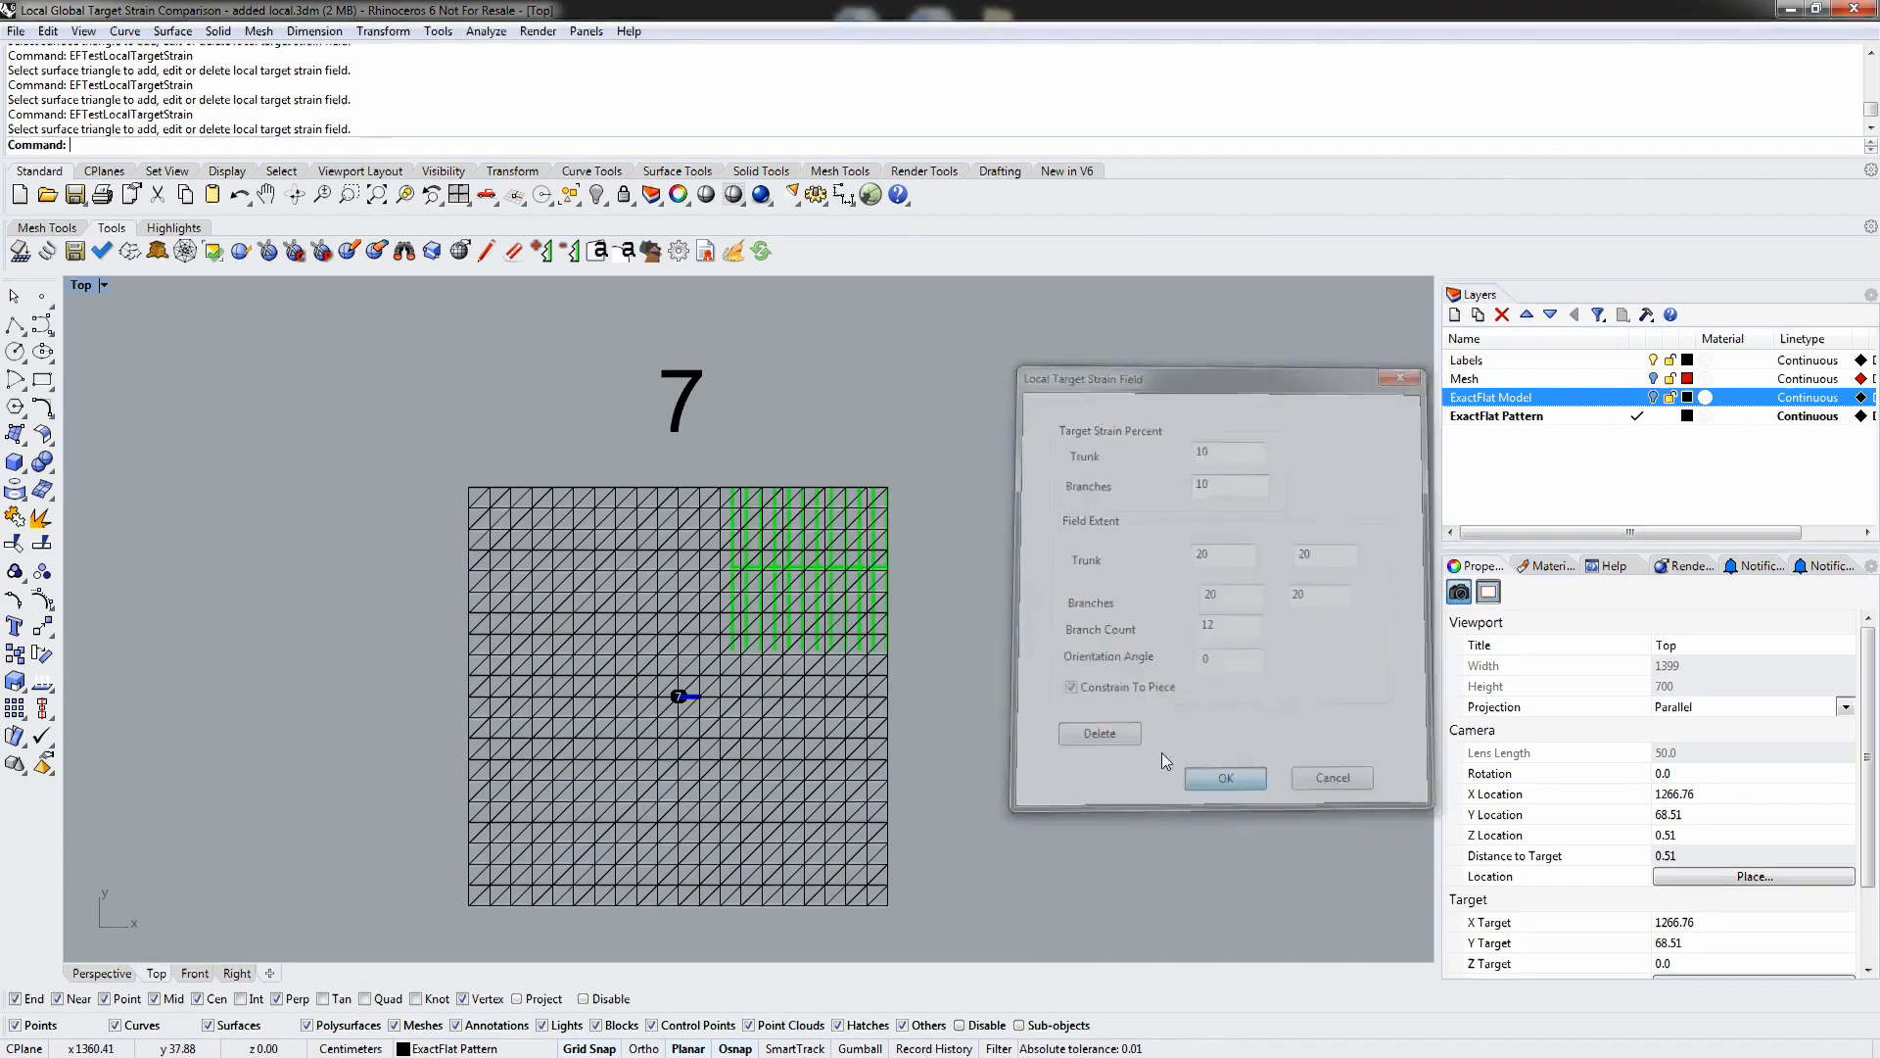
- Start an ExactFlat spring batch with EFSpring on all seven mesh squares
scroll(897, 644, "down", 5)
mouse_move(521, 656)
right_mouse_down()
mouse_move(943, 615)
mouse_move(852, 627)
right_mouse_up()
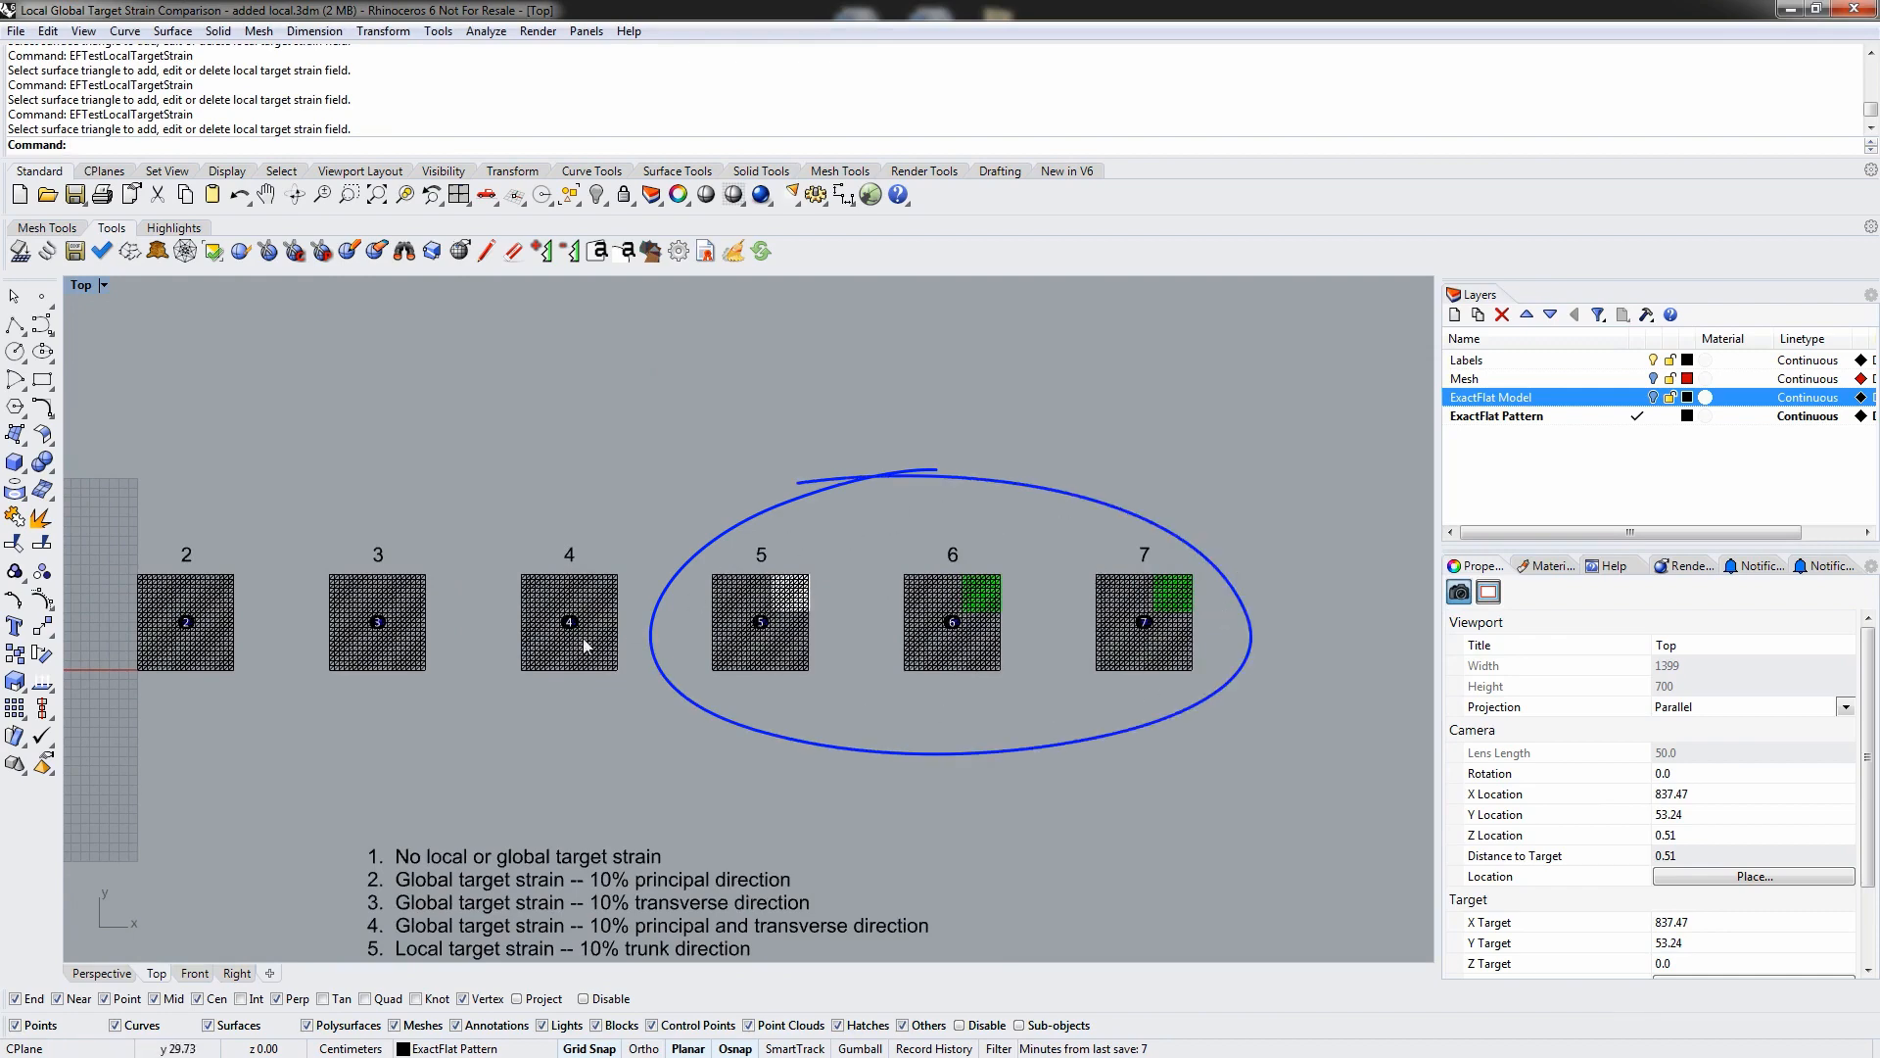
right_click_drag(575, 630, 817, 627)
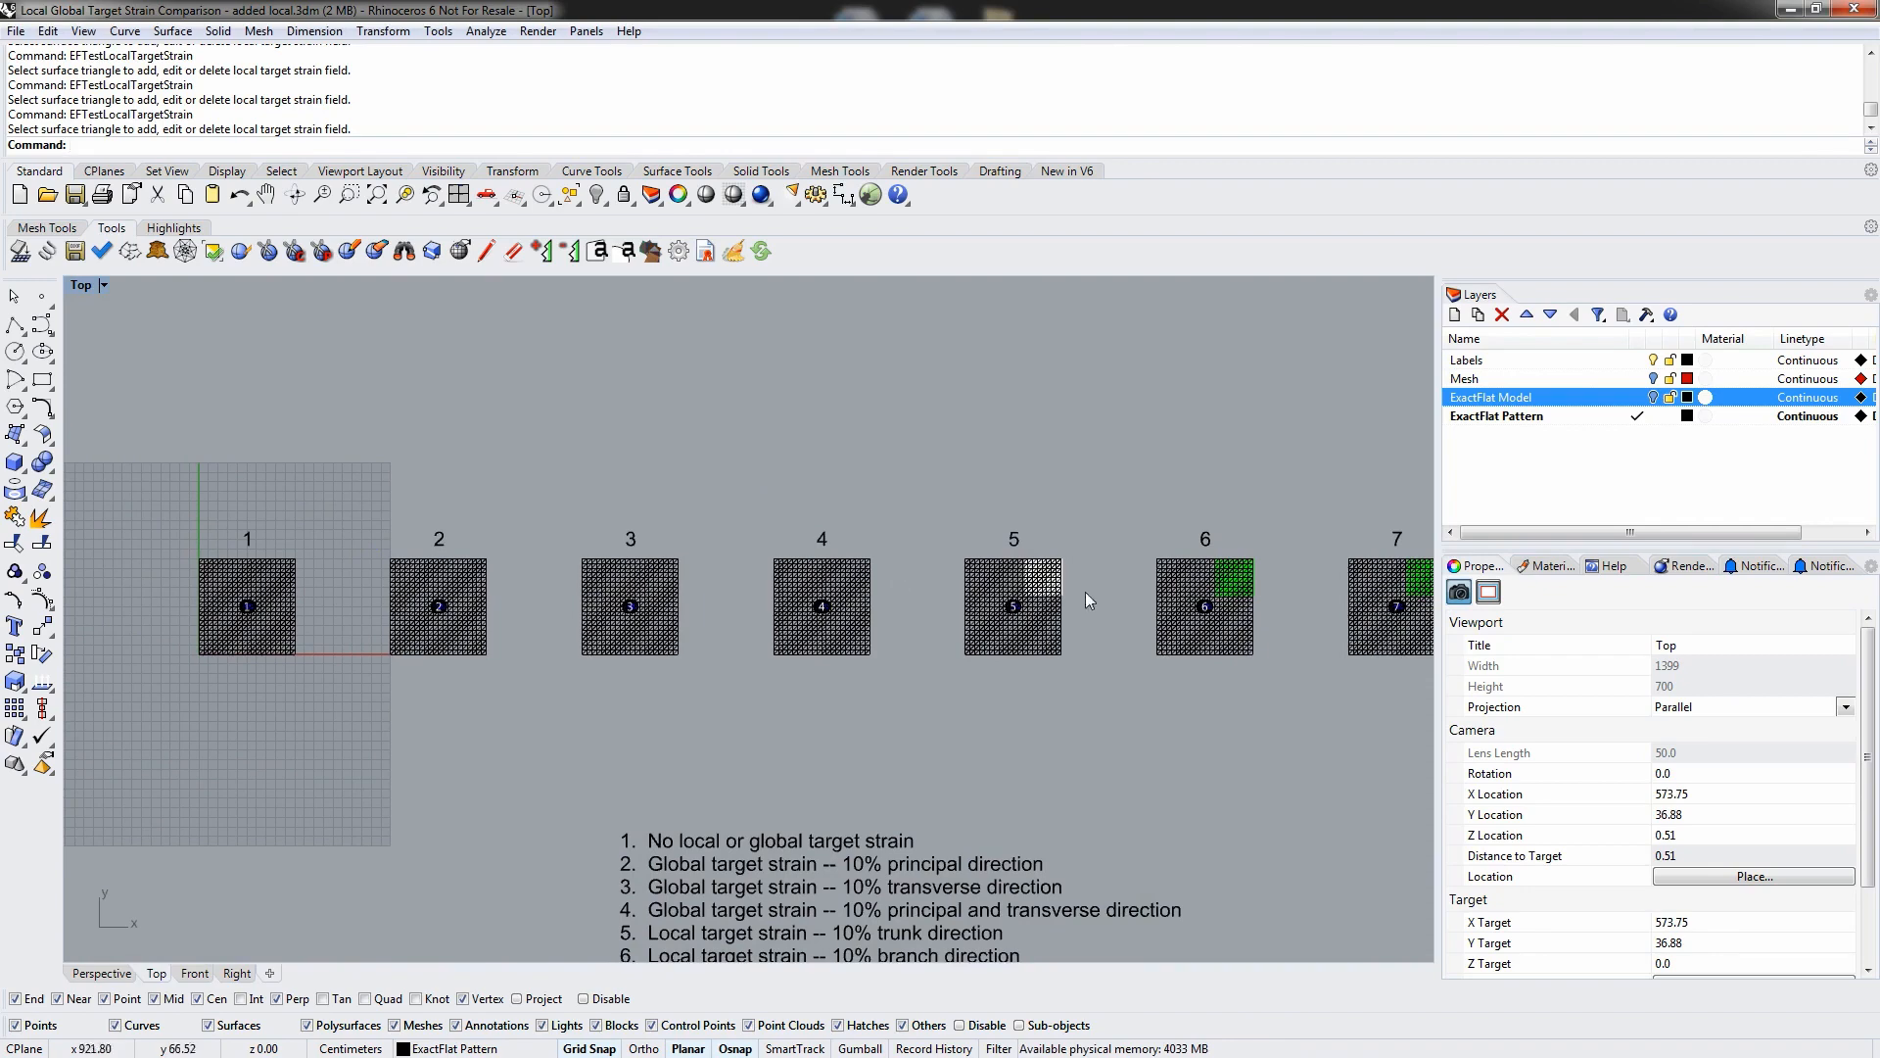
right_click_drag(1087, 594, 1114, 549)
right_click_drag(924, 508, 751, 490)
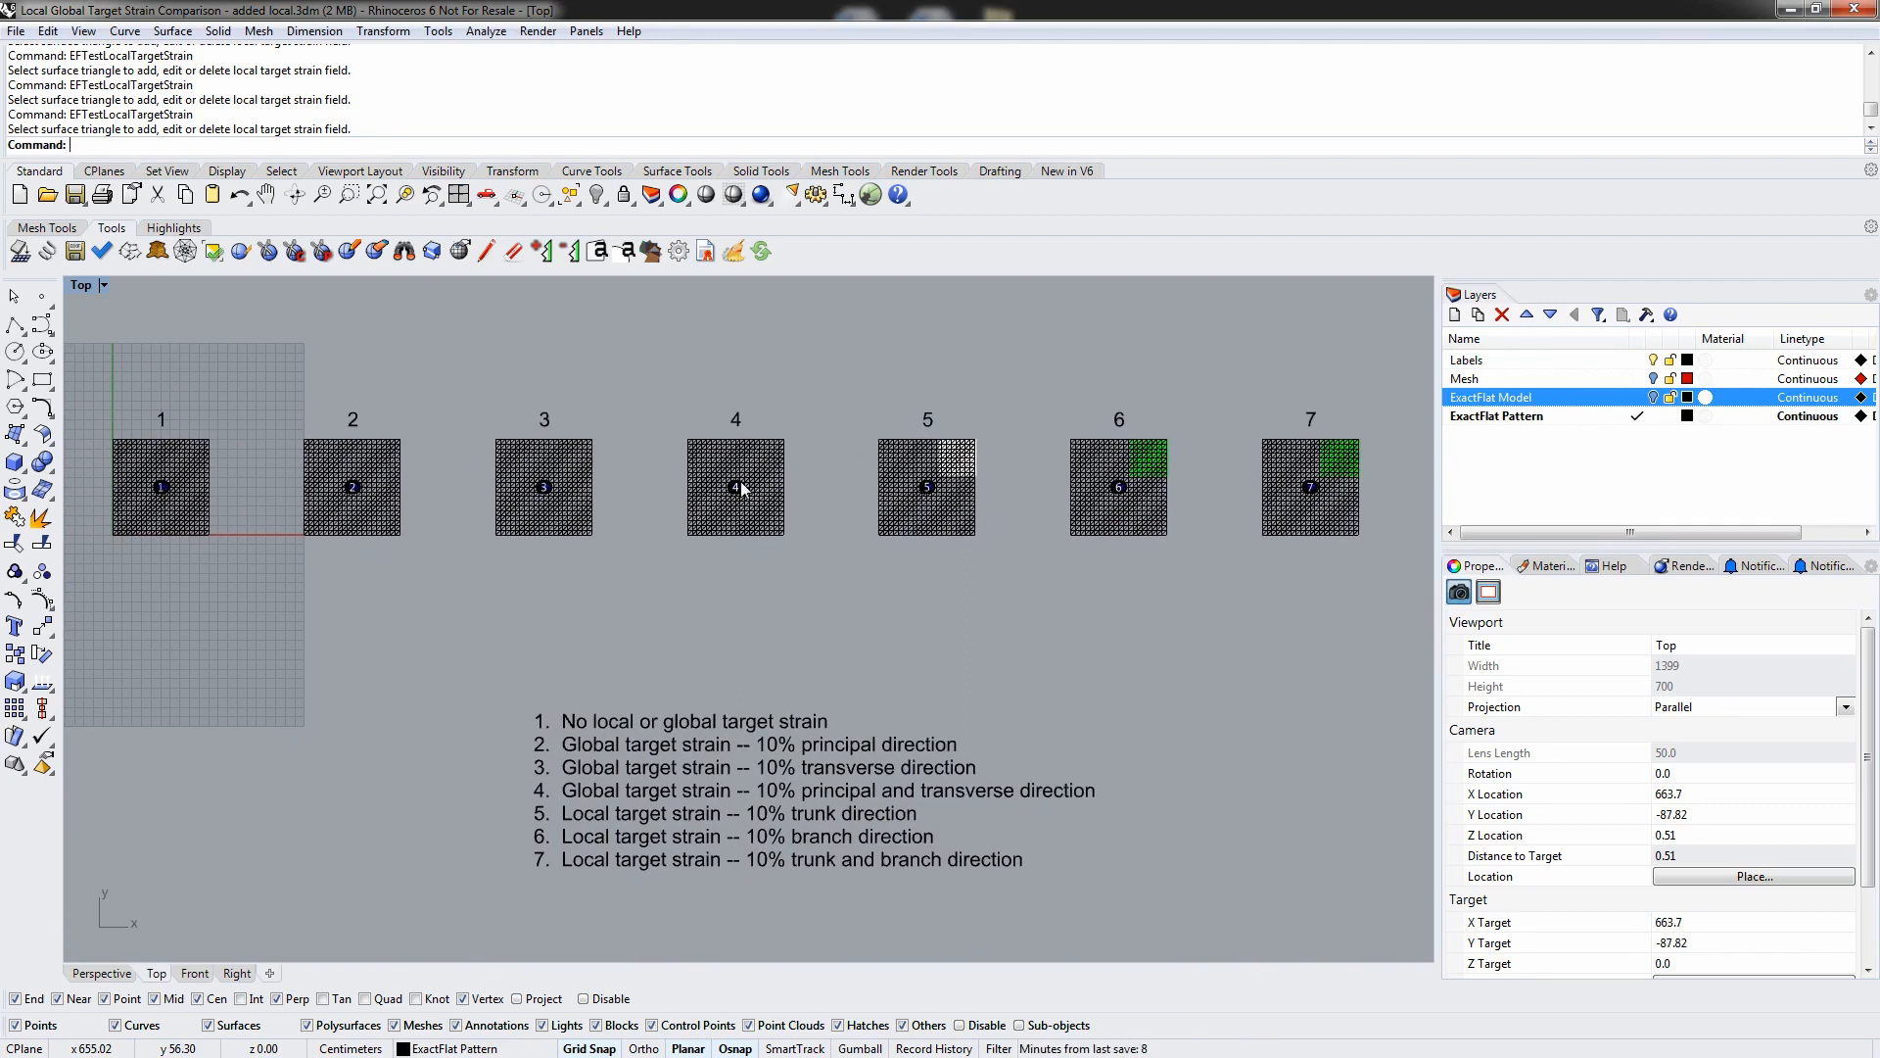
left_click(47, 251)
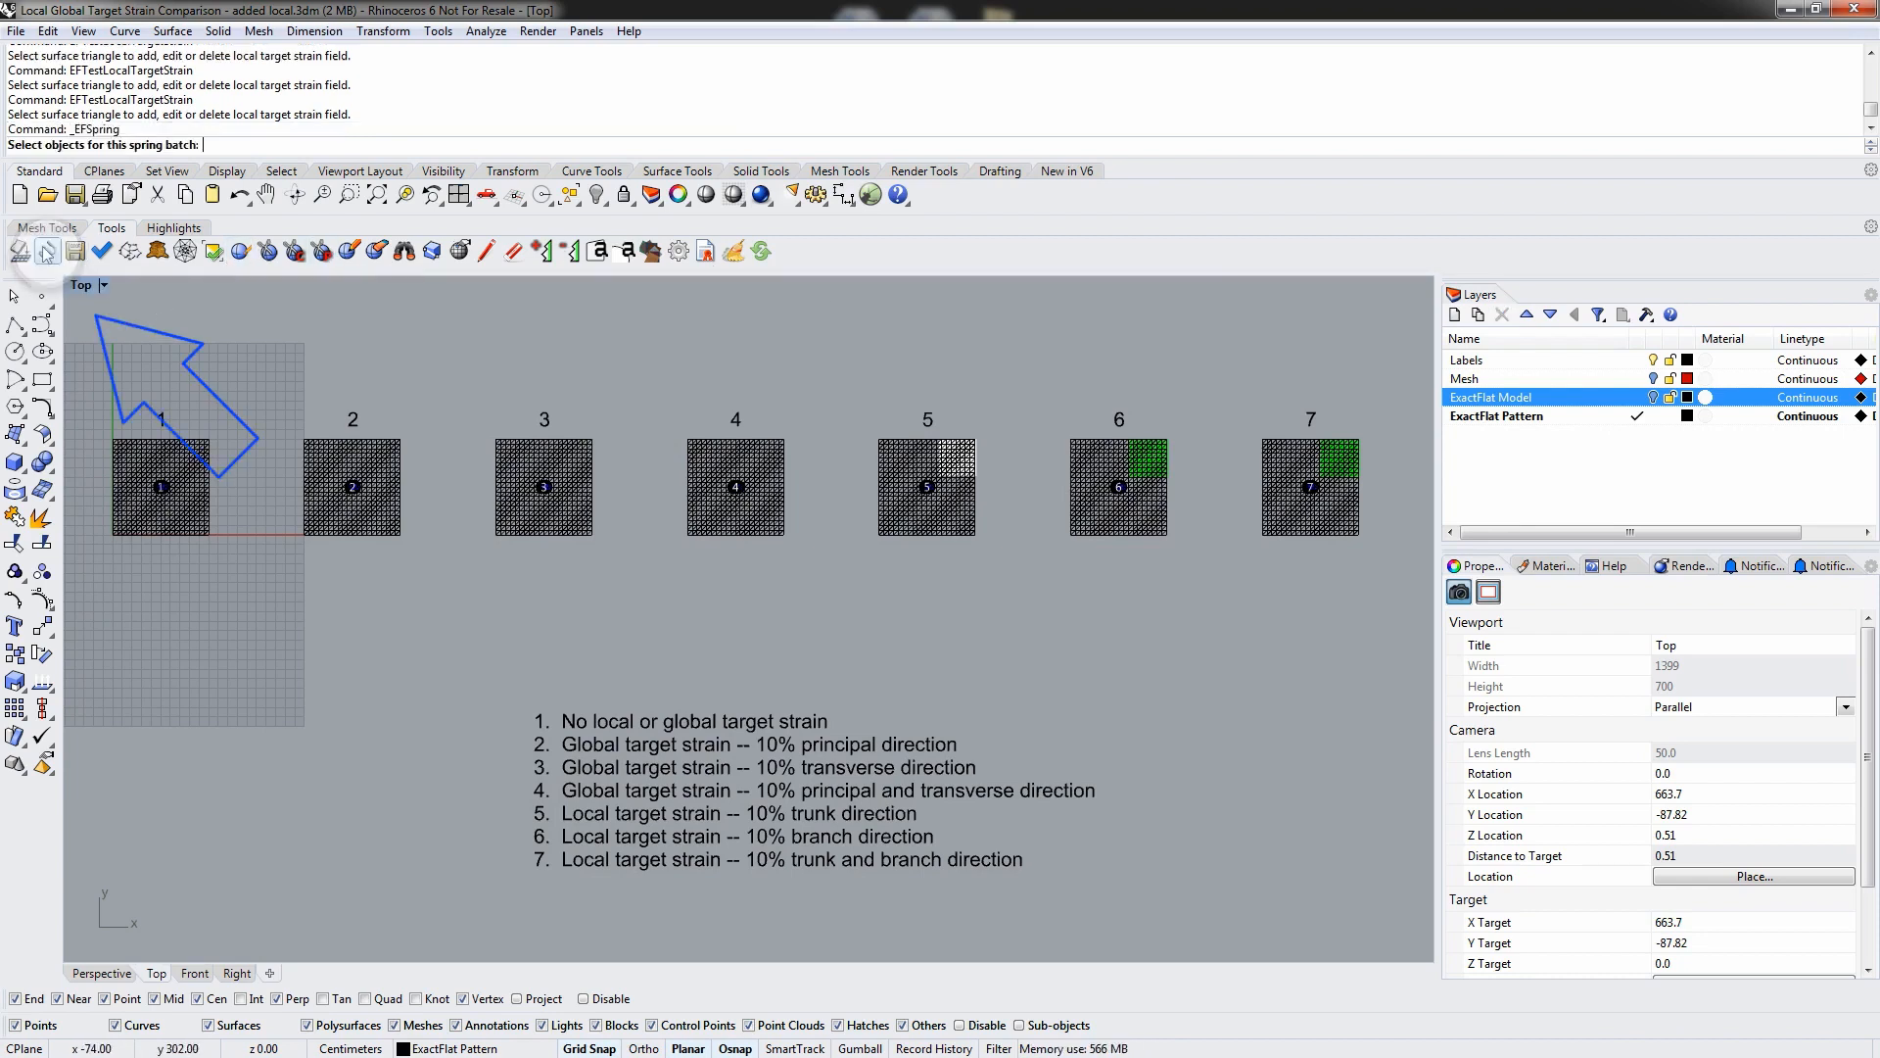
left_click(196, 470)
left_click(396, 470)
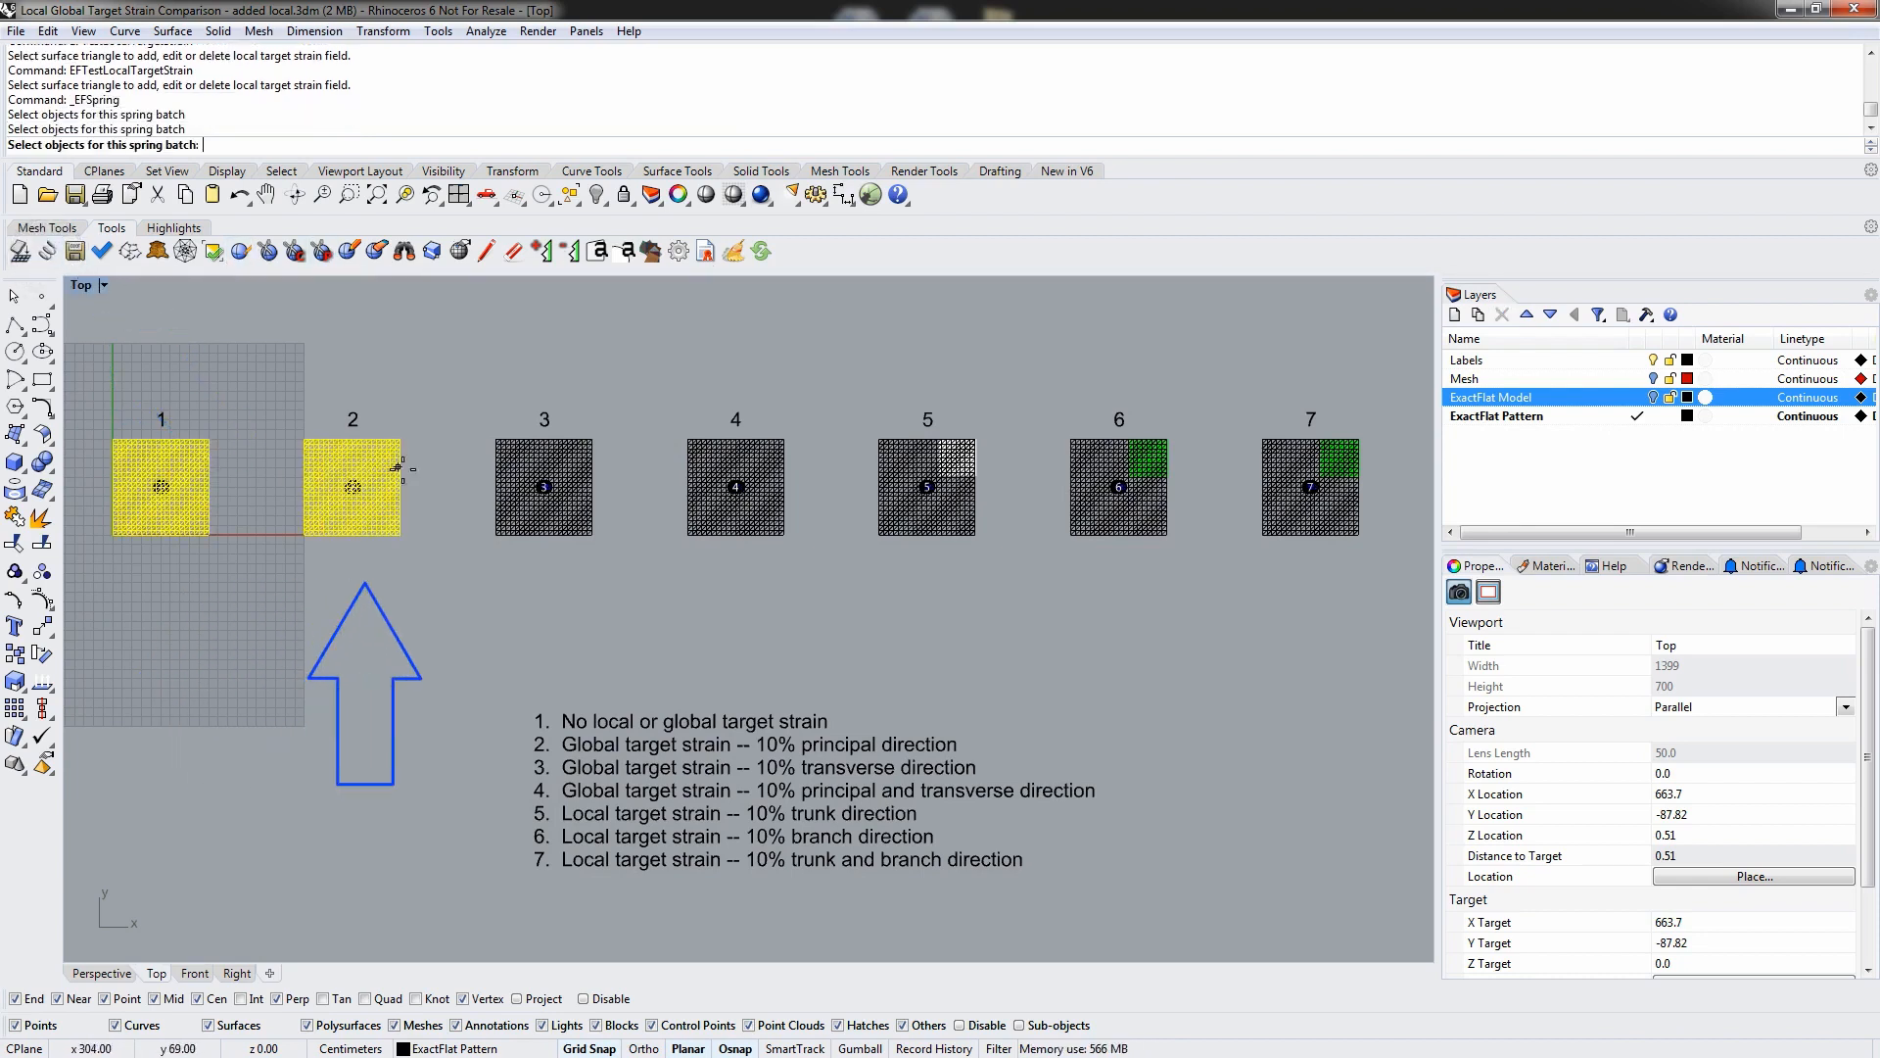
left_click(587, 470)
left_click(697, 470)
left_click(889, 470)
left_click(1082, 470)
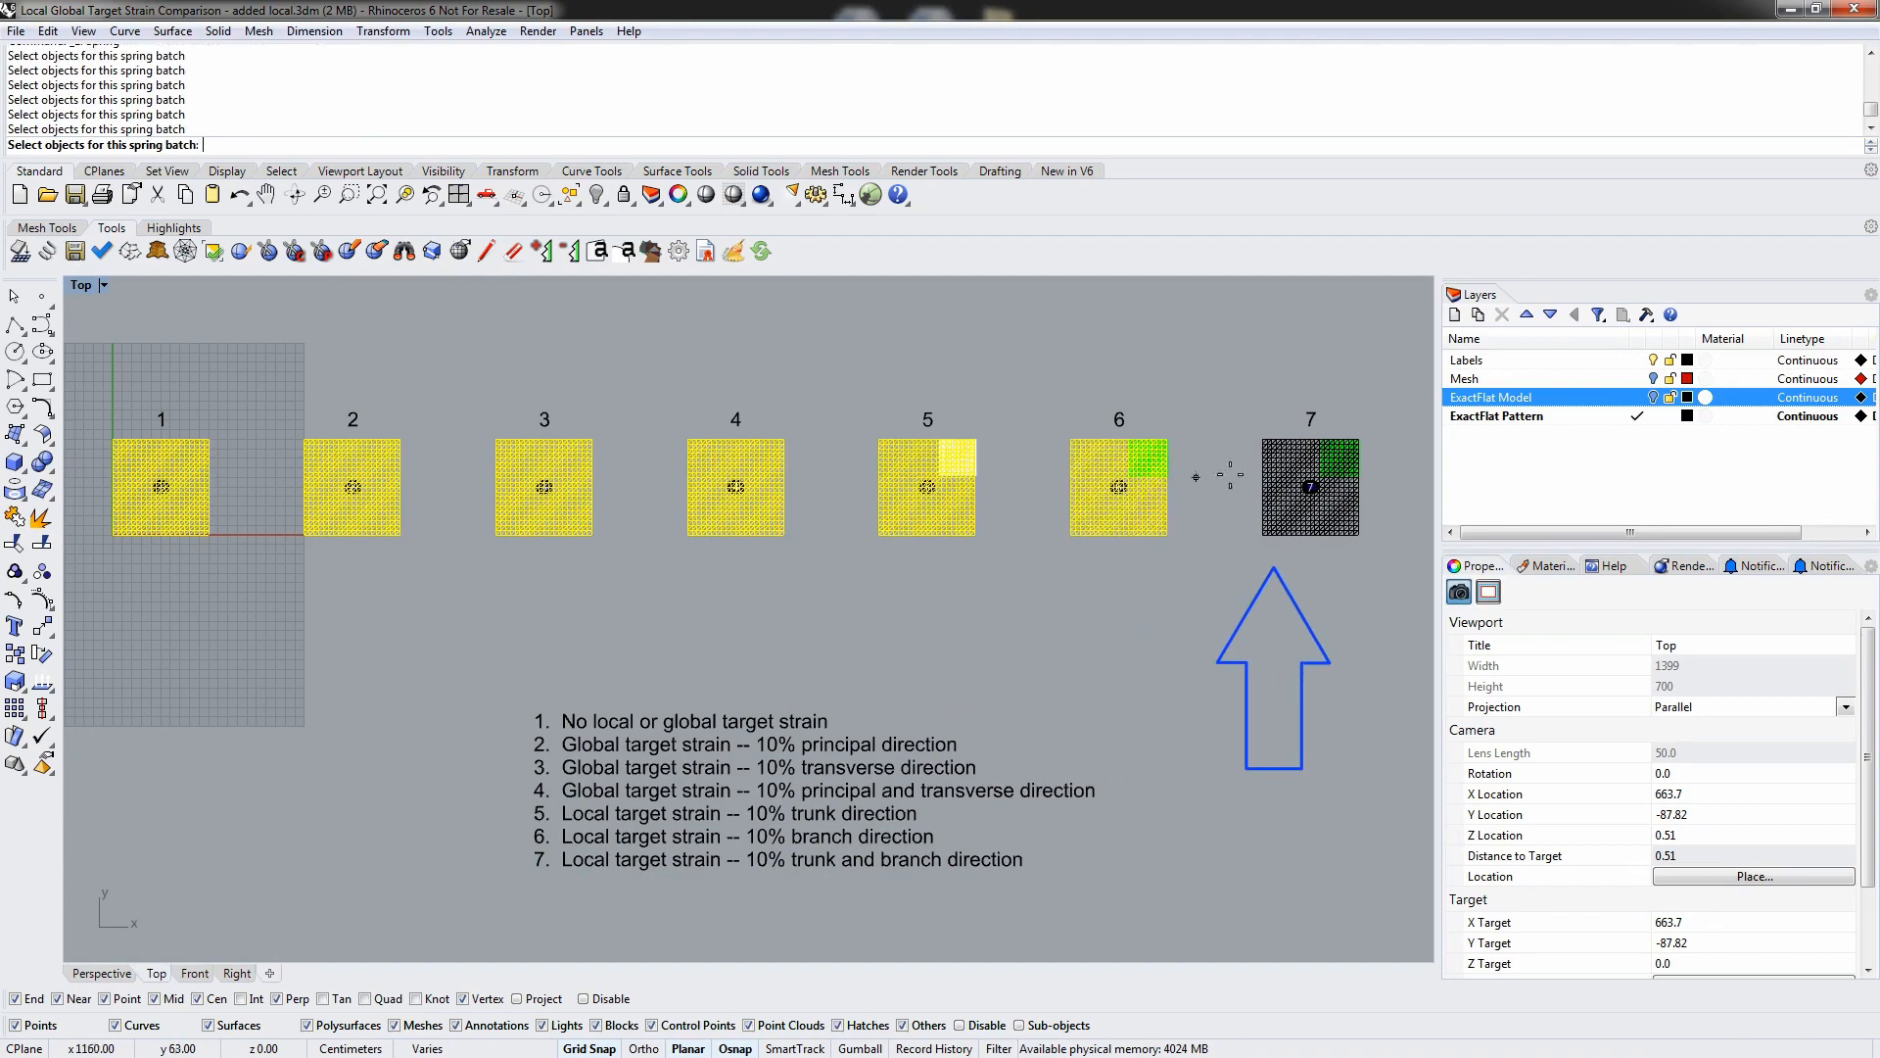
left_click(1283, 466)
key("Return")
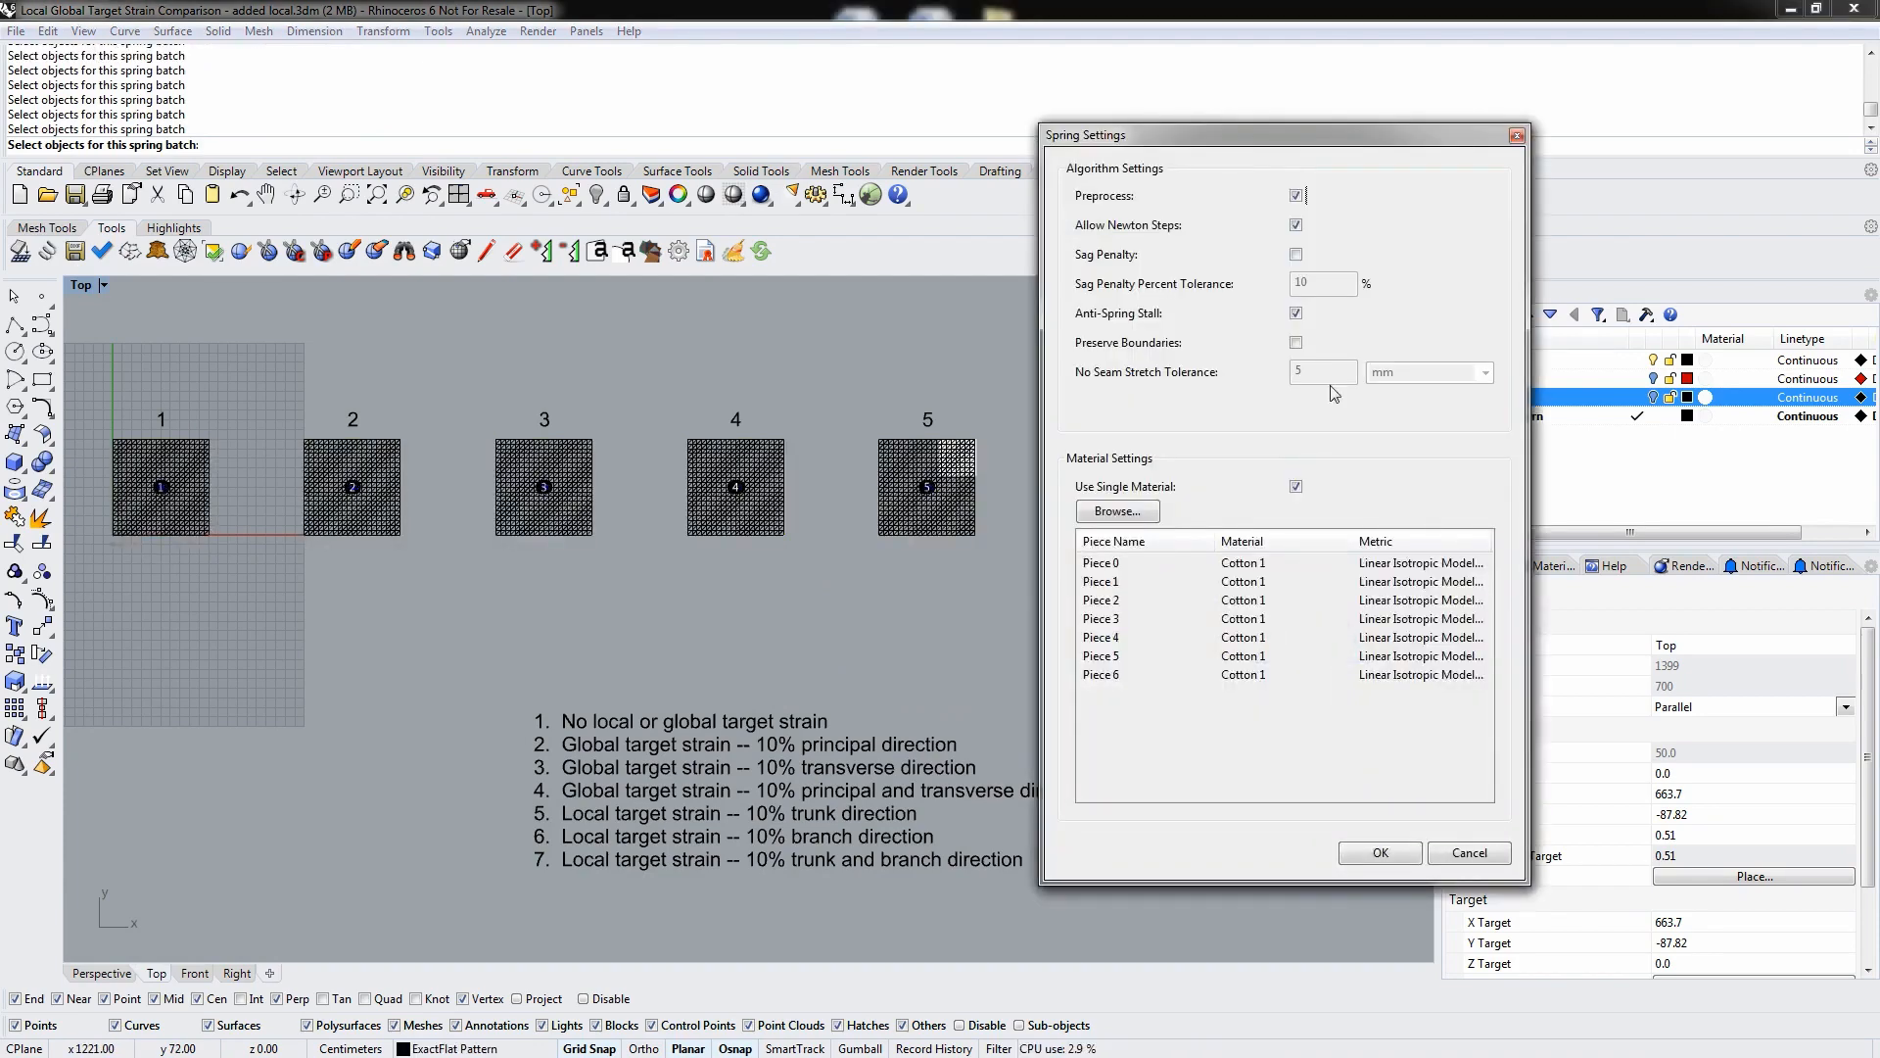
- Run the spring algorithm on the seven pieces with the single material Cotton 1 and the existing settings, then close the finished status report
left_click_drag(1281, 149, 1564, 120)
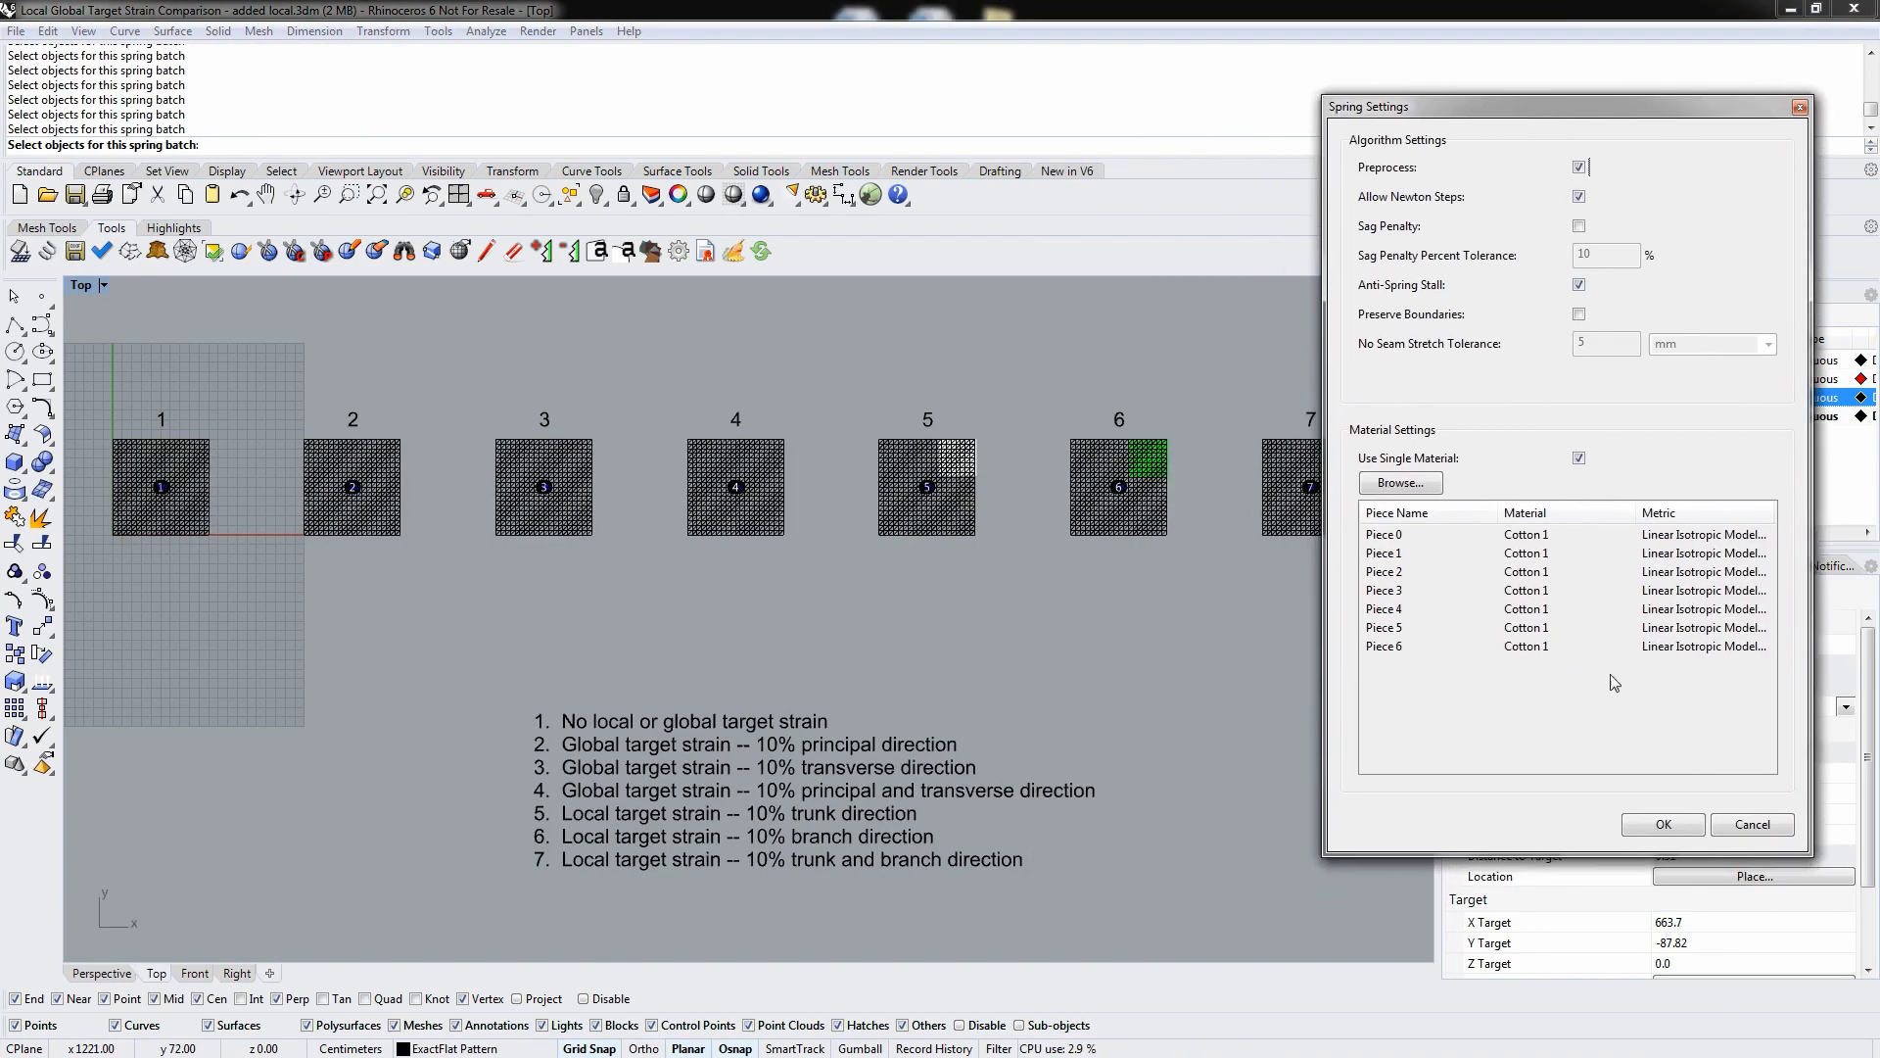
left_click(1664, 825)
left_click_drag(1083, 300, 1077, 587)
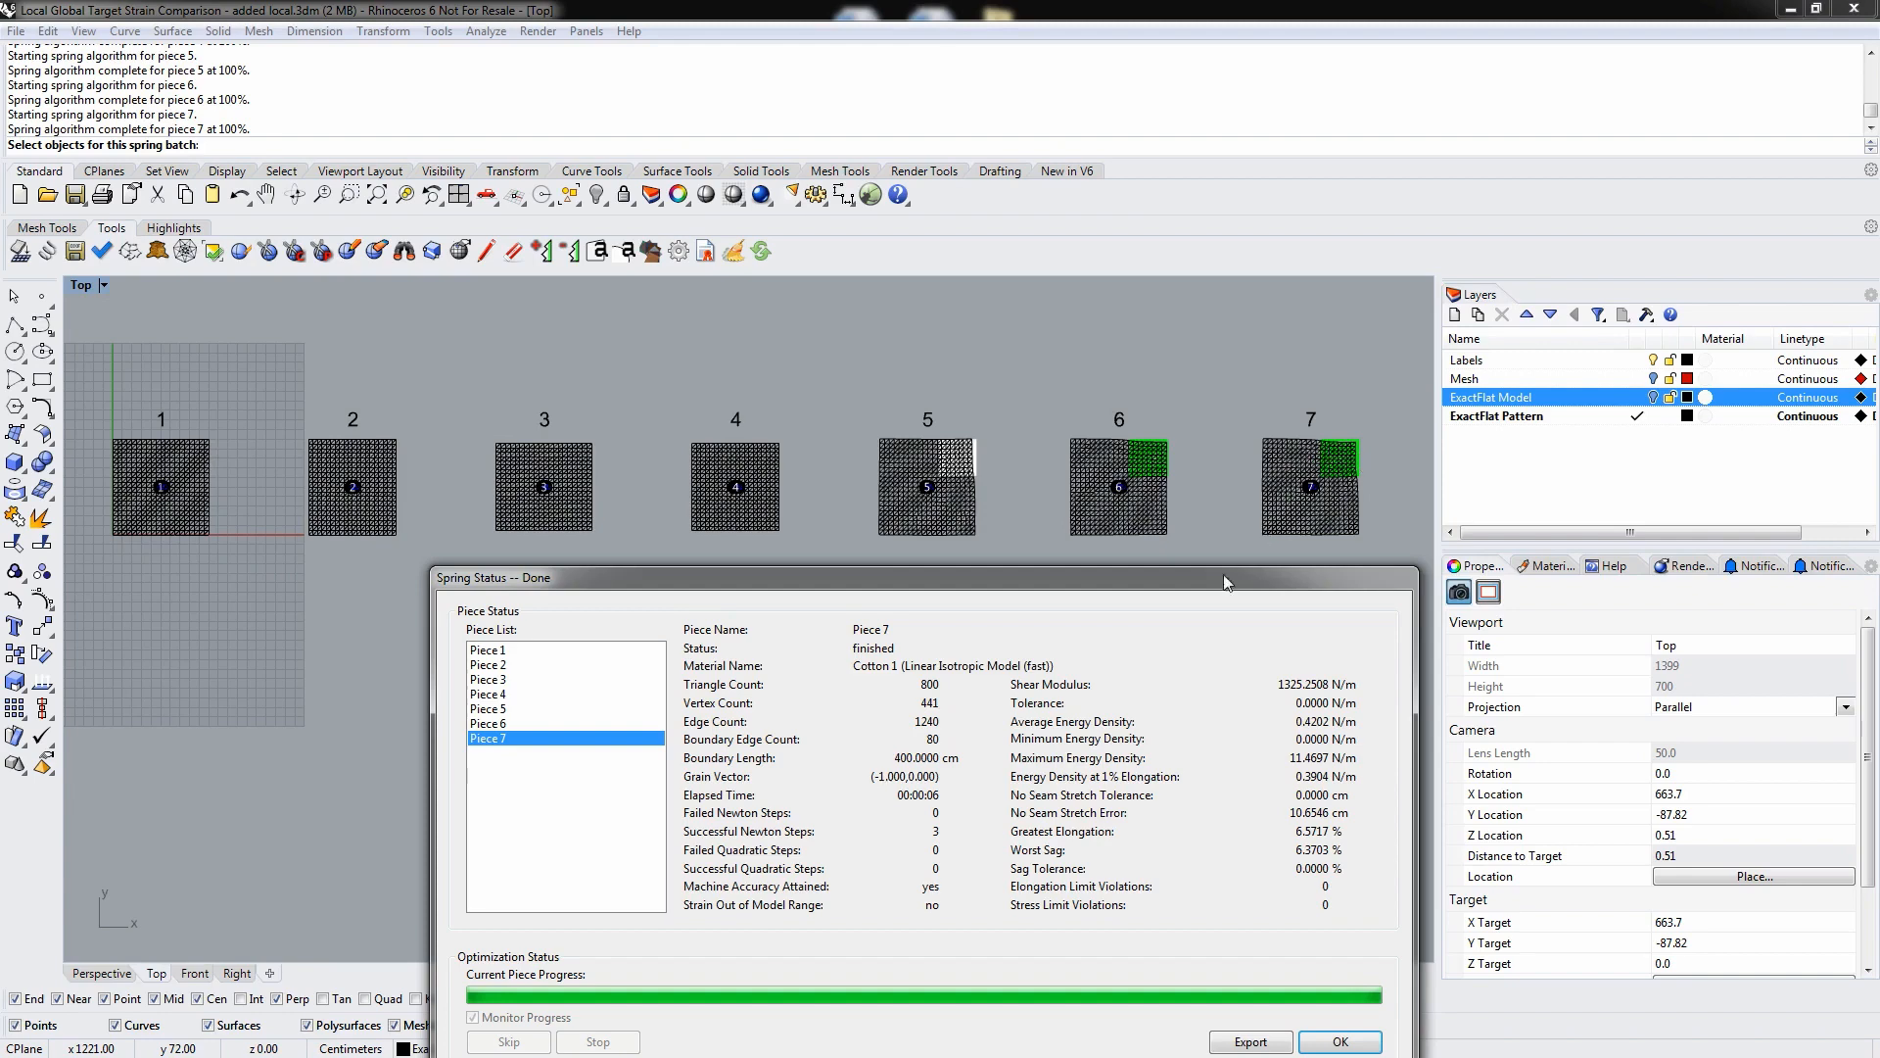
left_click_drag(1223, 586, 1204, 493)
left_click(1321, 945)
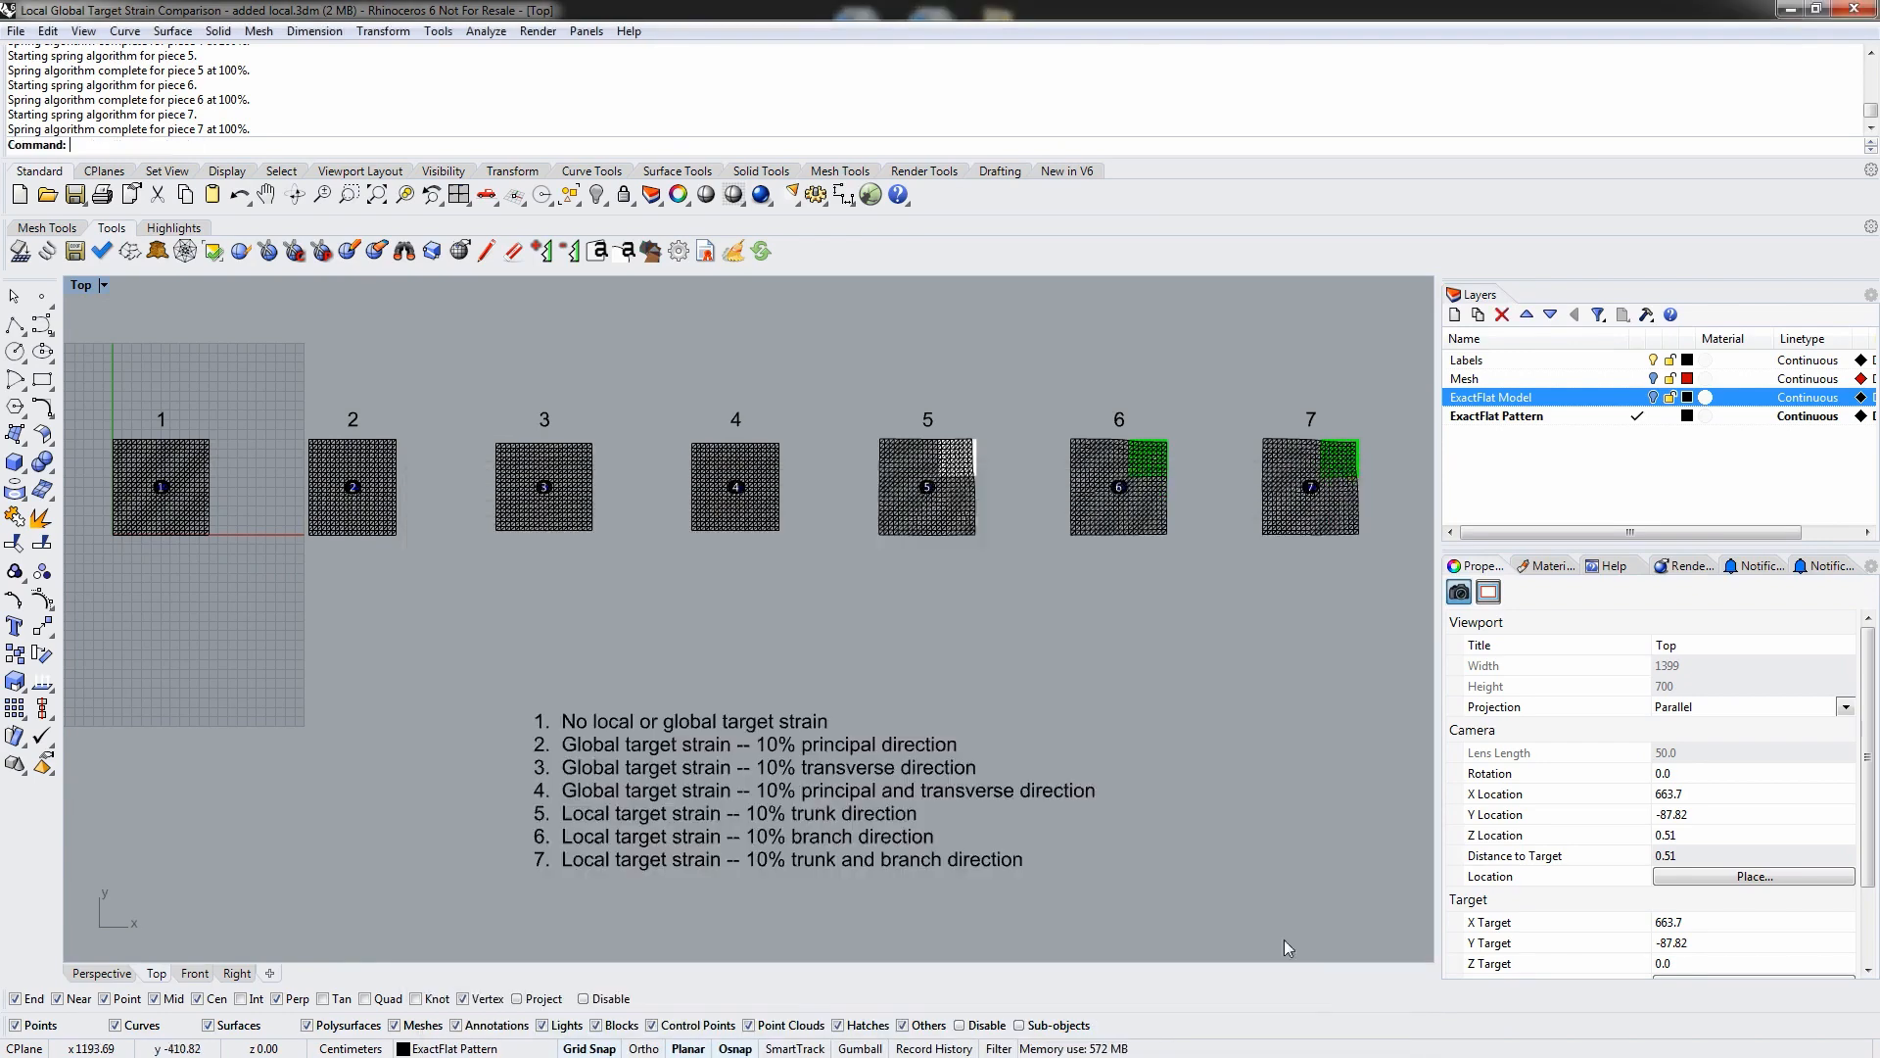
- Set the Top viewport to Shaded display and compare the strain colours across squares 1 to 7
left_click(80, 284)
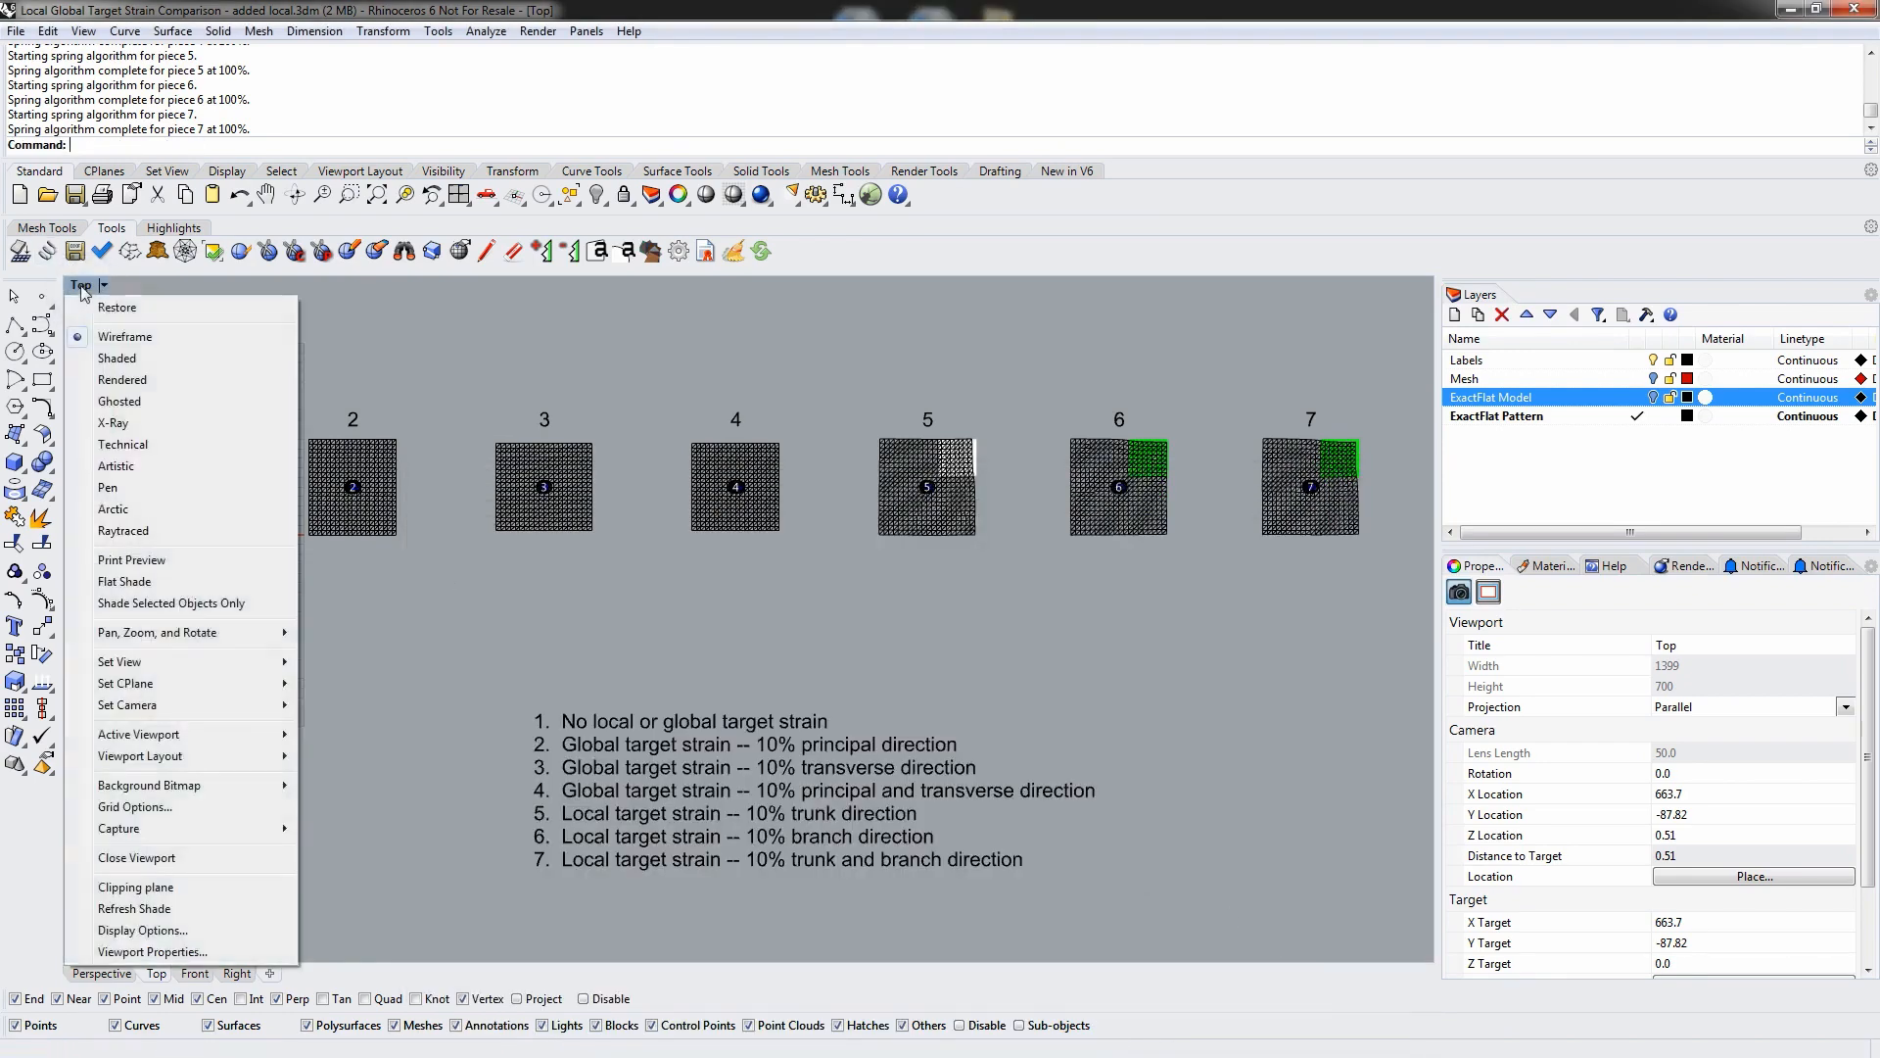
left_click(103, 358)
scroll(333, 482, "up", 3)
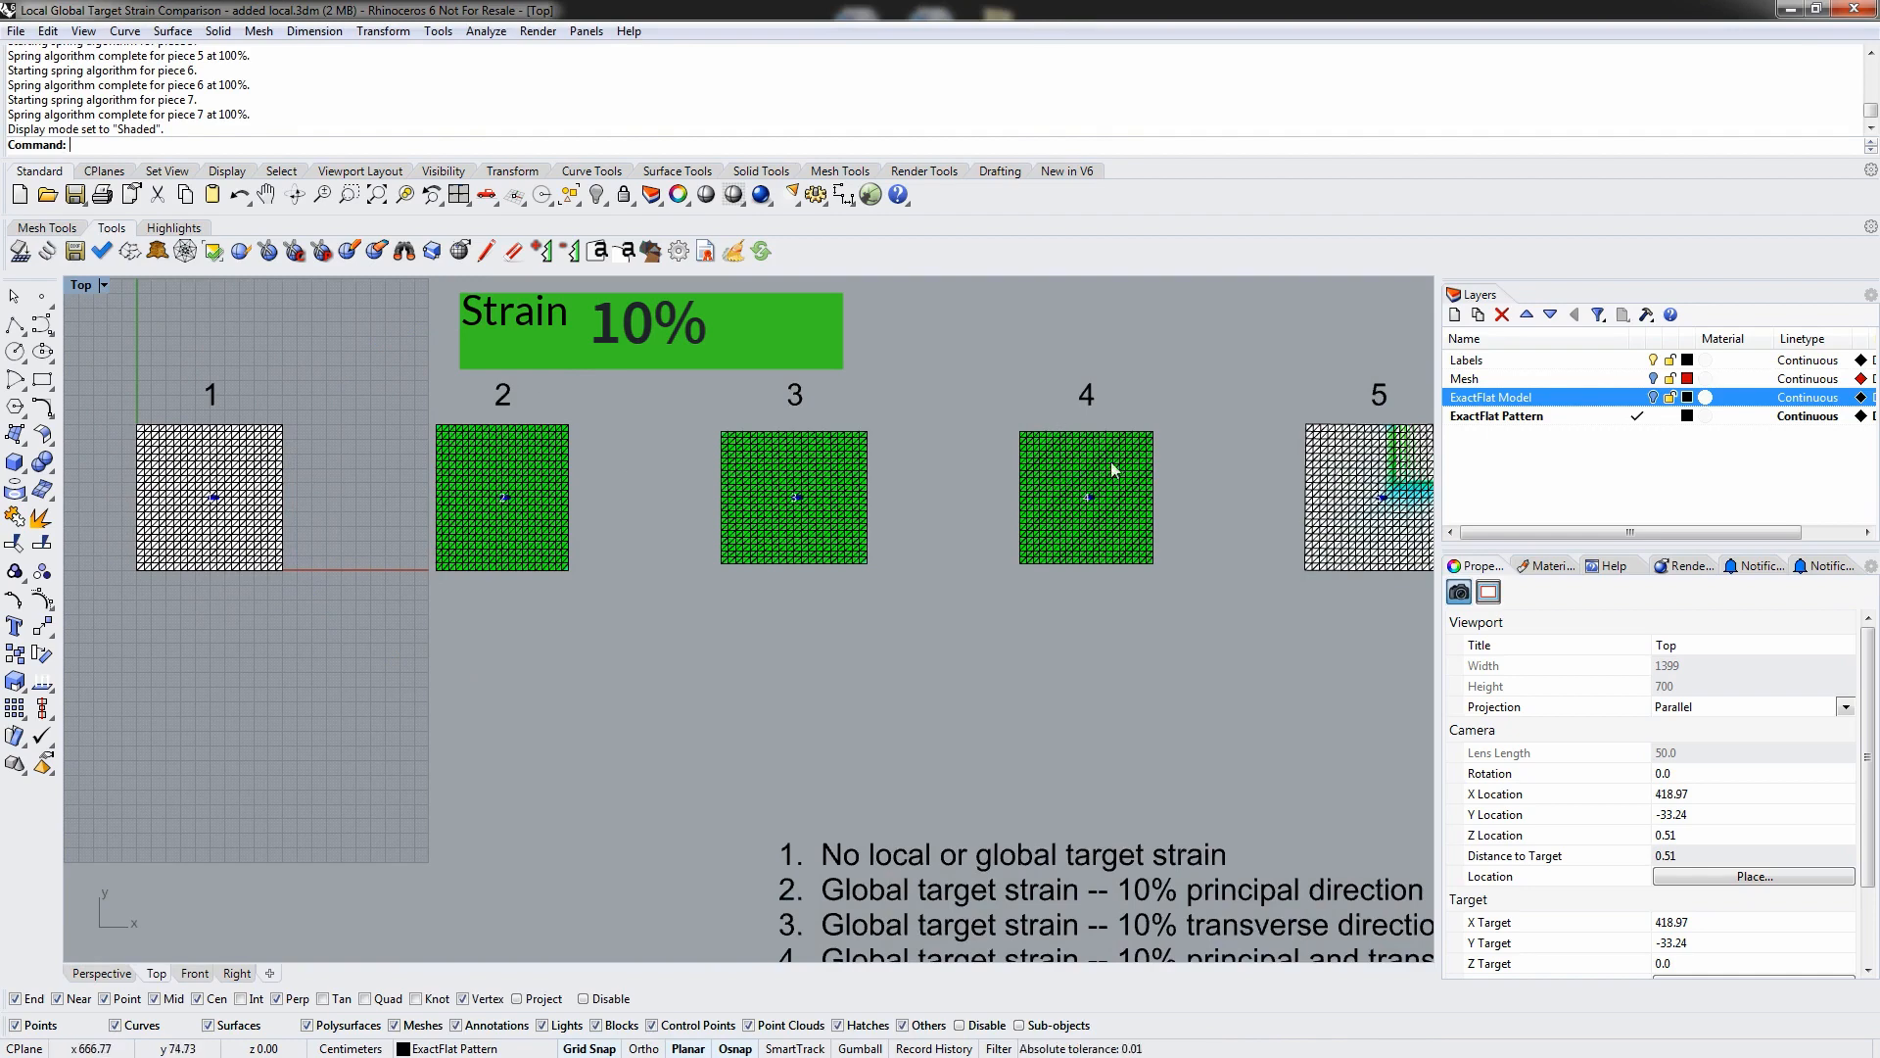
right_click_drag(1113, 470, 962, 461)
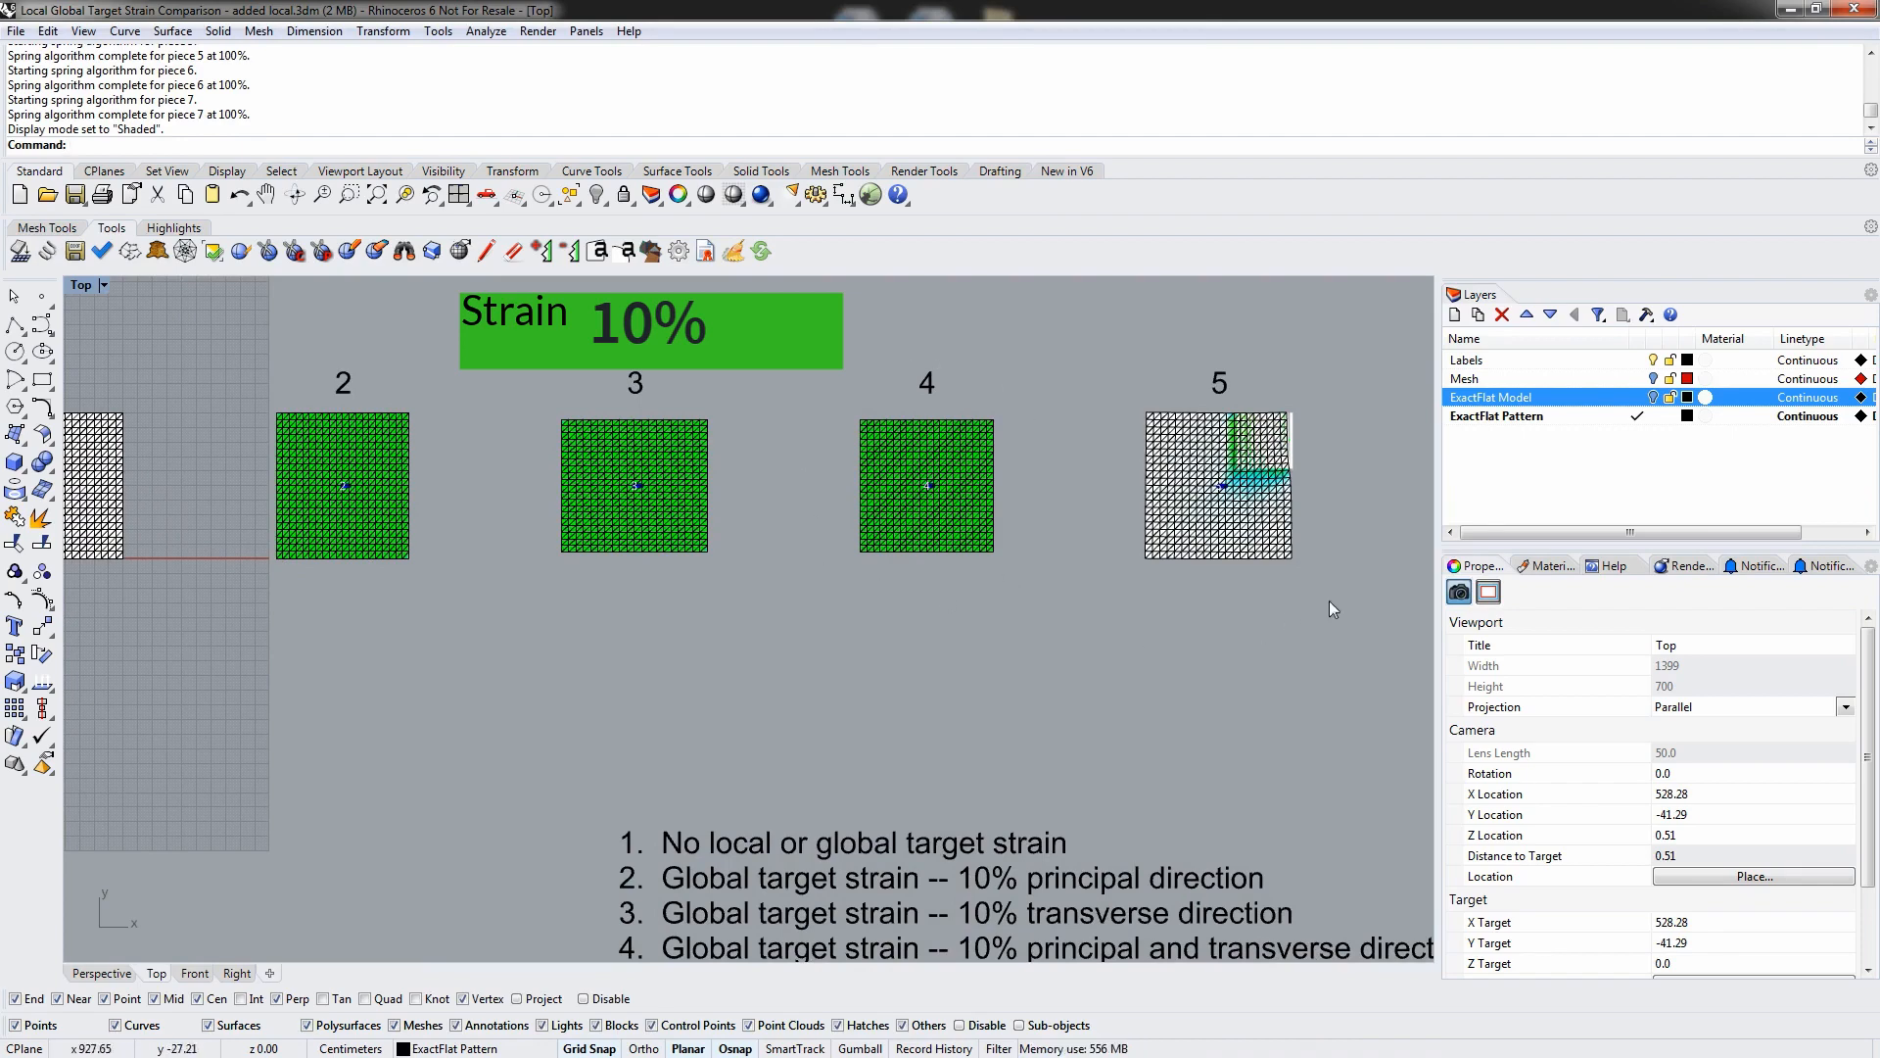
right_click_drag(1330, 601, 790, 595)
right_click_drag(1029, 566, 874, 591)
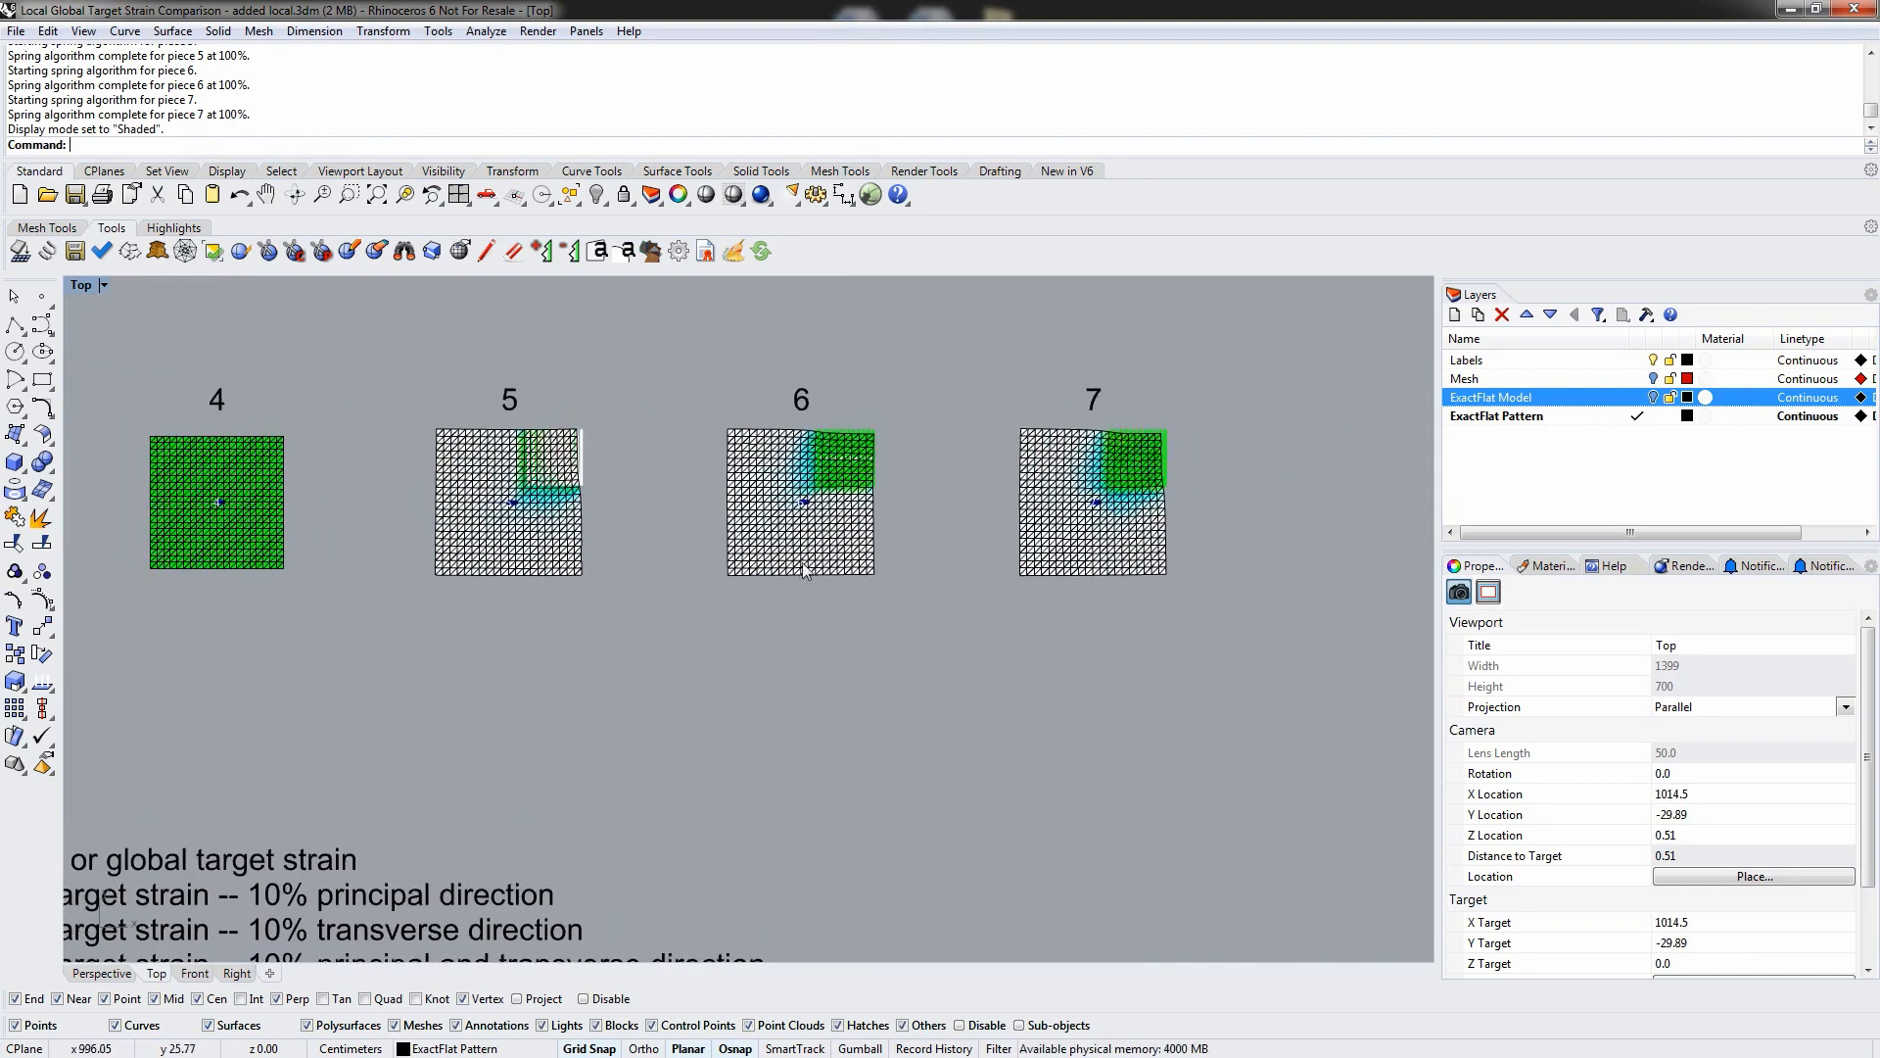
- Examine the strain colouring and deformed edges around the local fields of squares 5, 6 and 7 up close, ending with an overview of all squares
scroll(575, 488, "up", 2)
scroll(574, 488, "up", 8)
right_click_drag(571, 397, 571, 475)
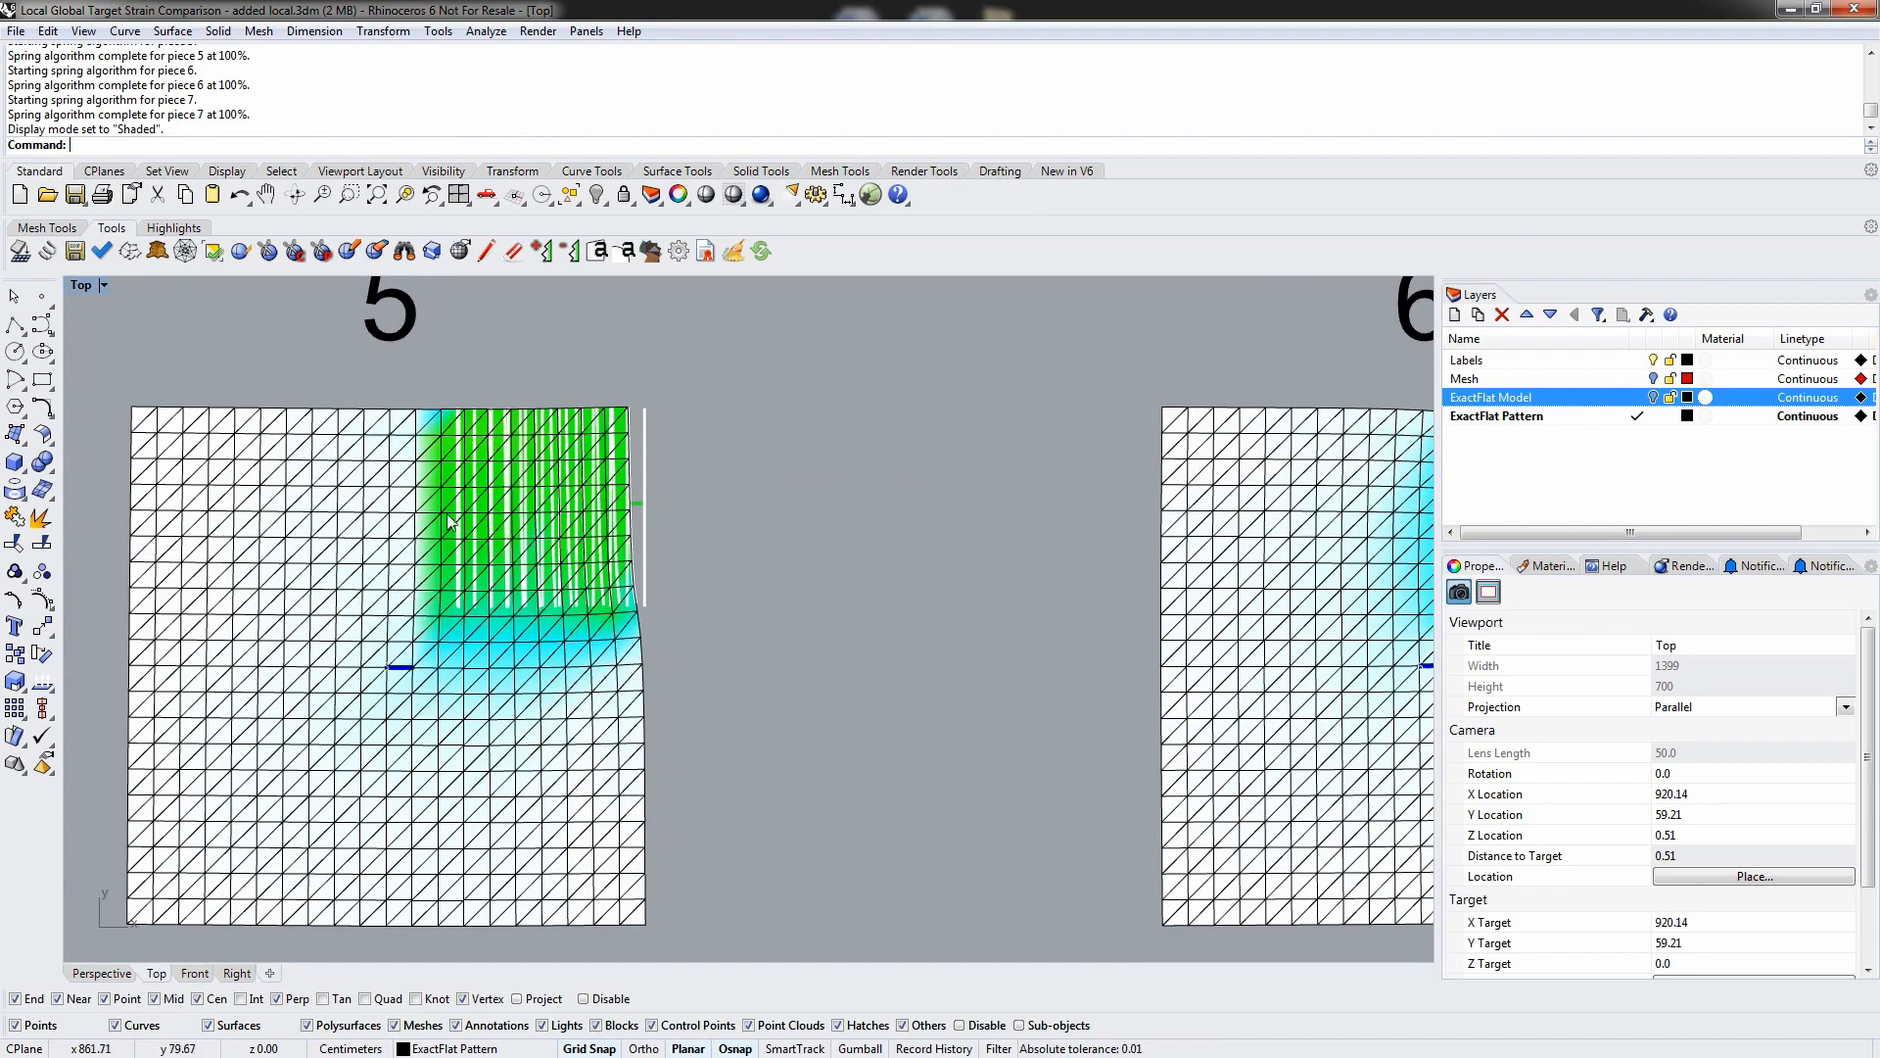
right_click_drag(1251, 594, 735, 576)
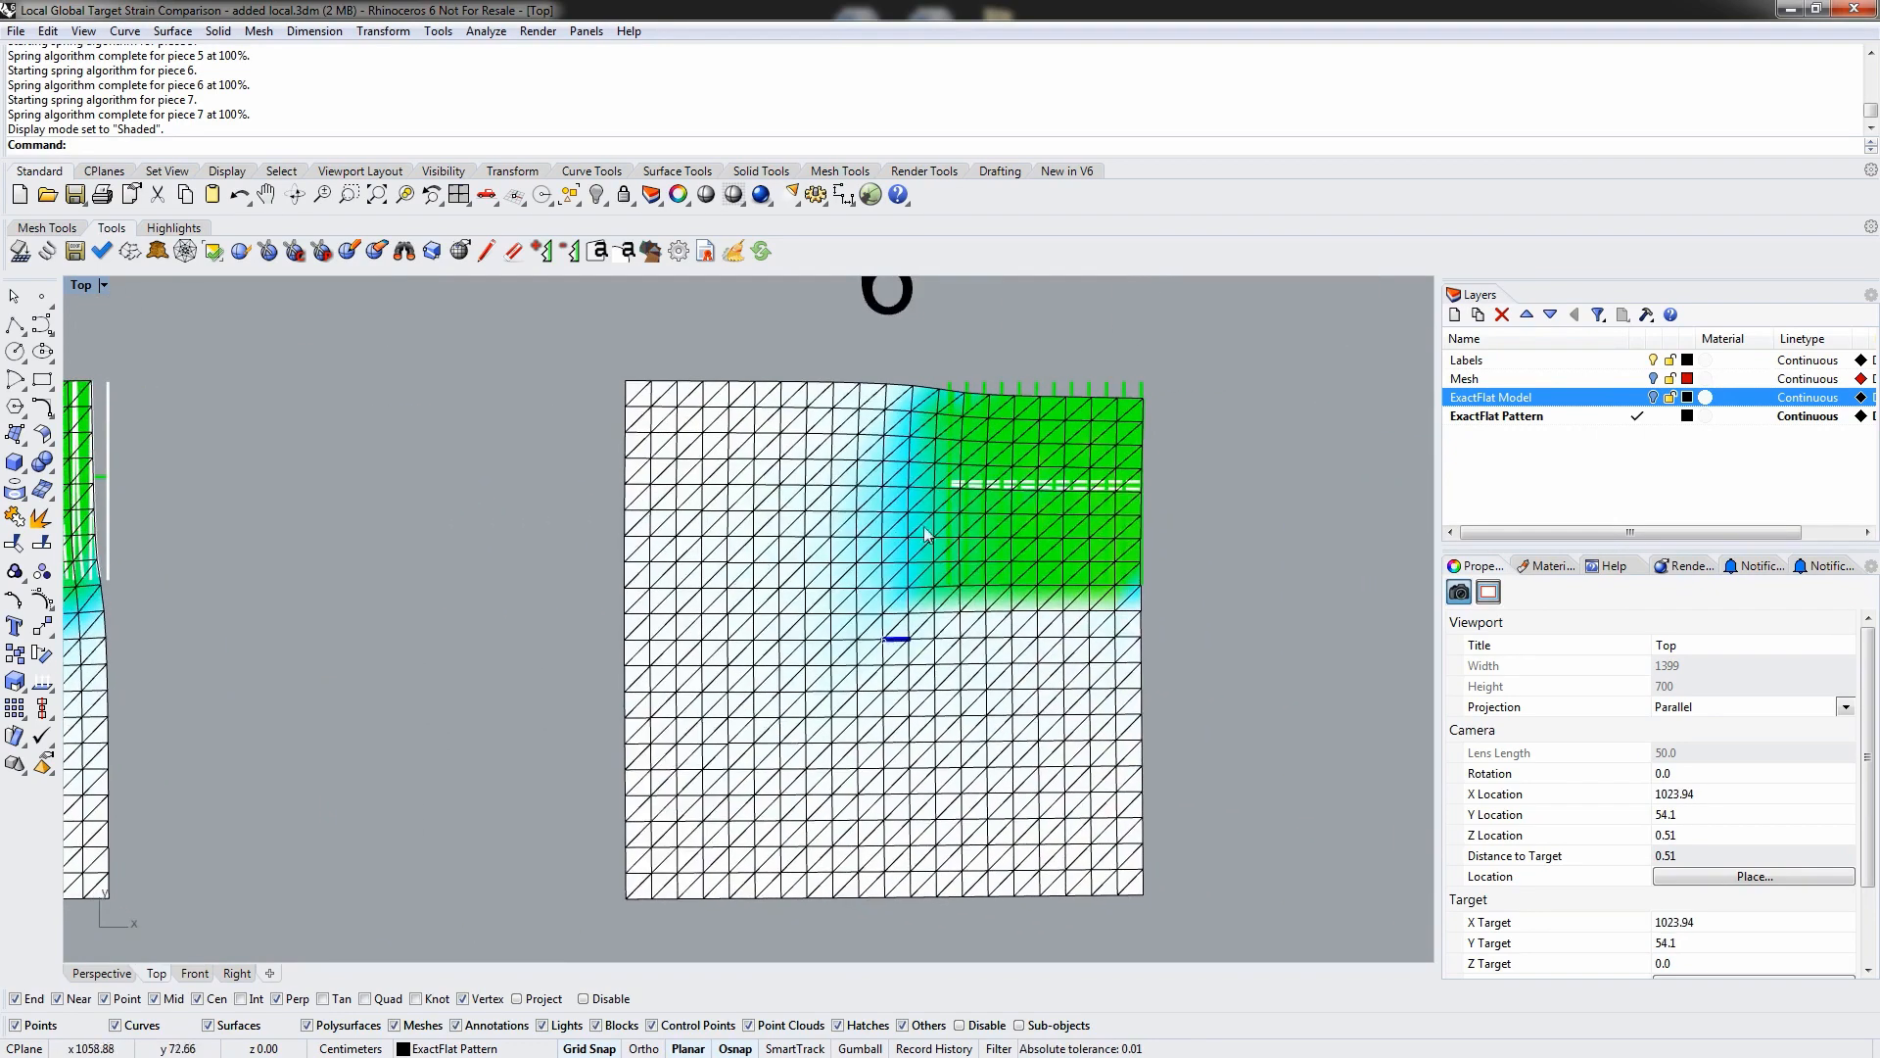
right_click_drag(441, 503, 355, 491)
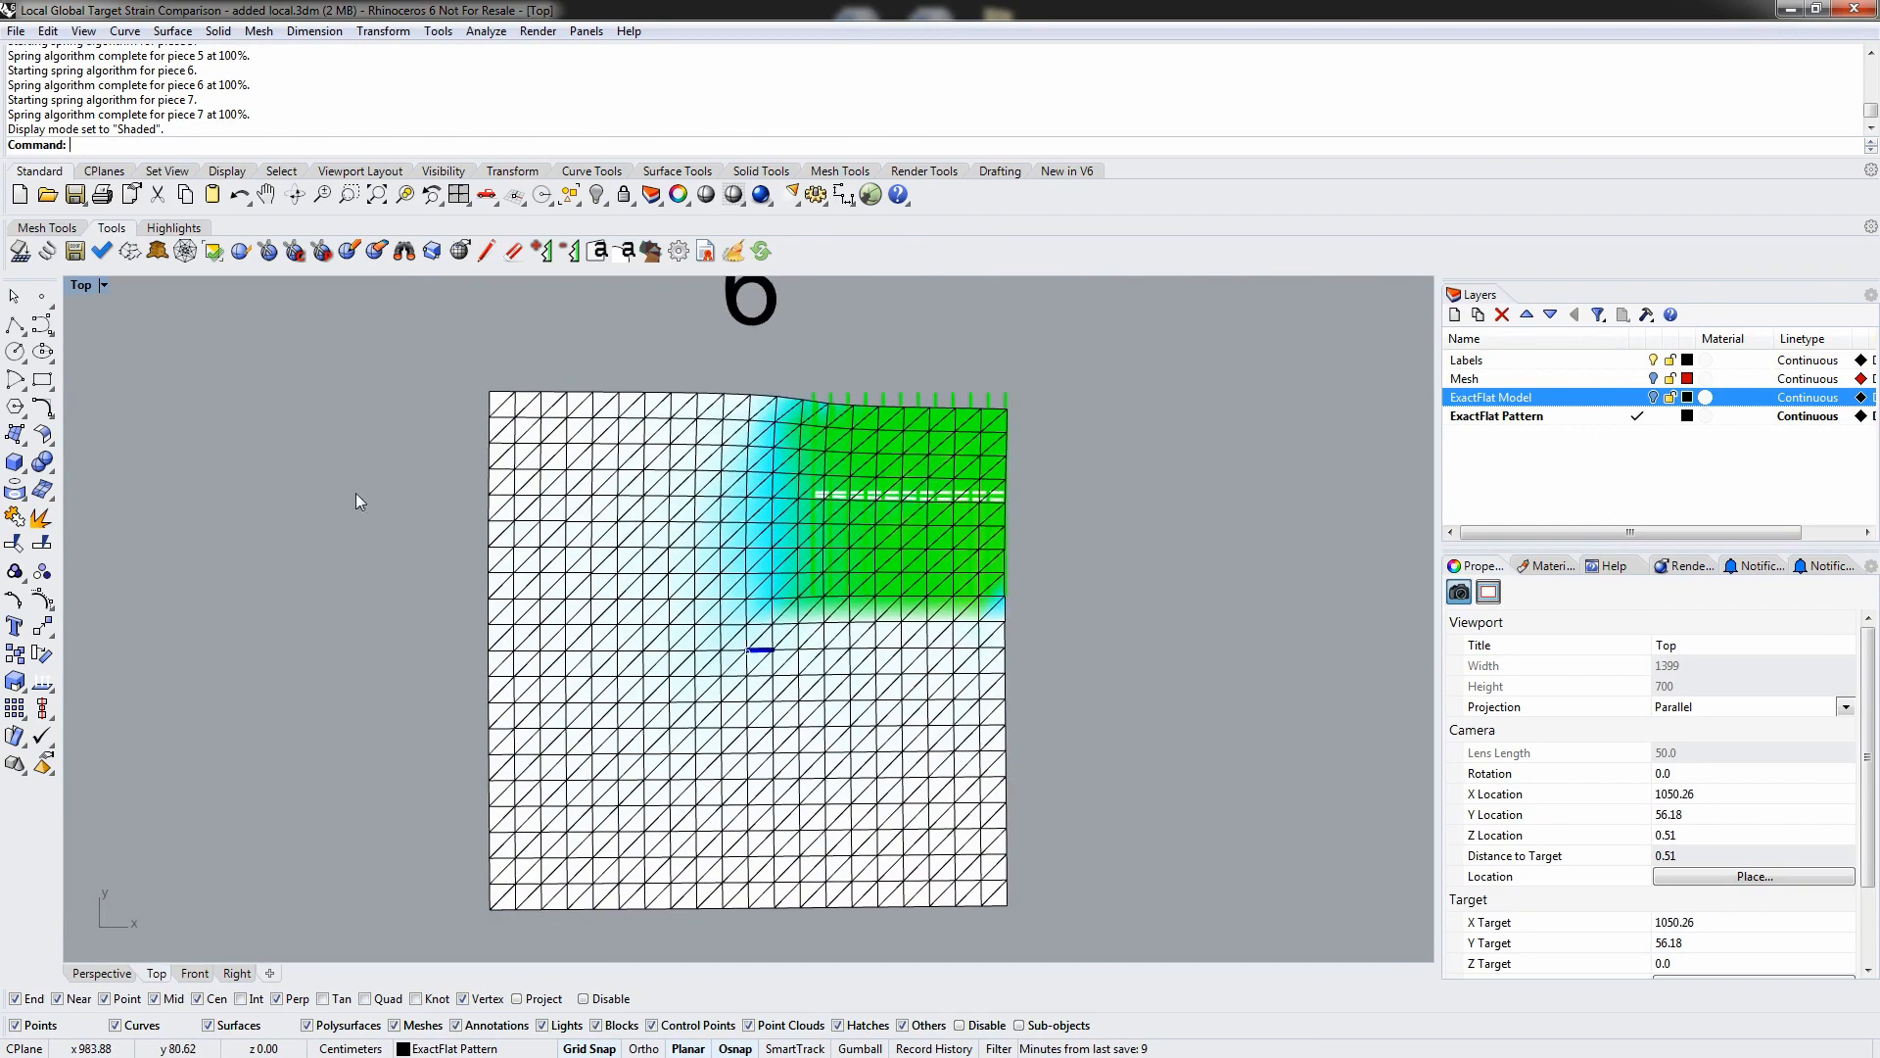
right_click_drag(1220, 536, 328, 494)
right_click_drag(1128, 492, 952, 513)
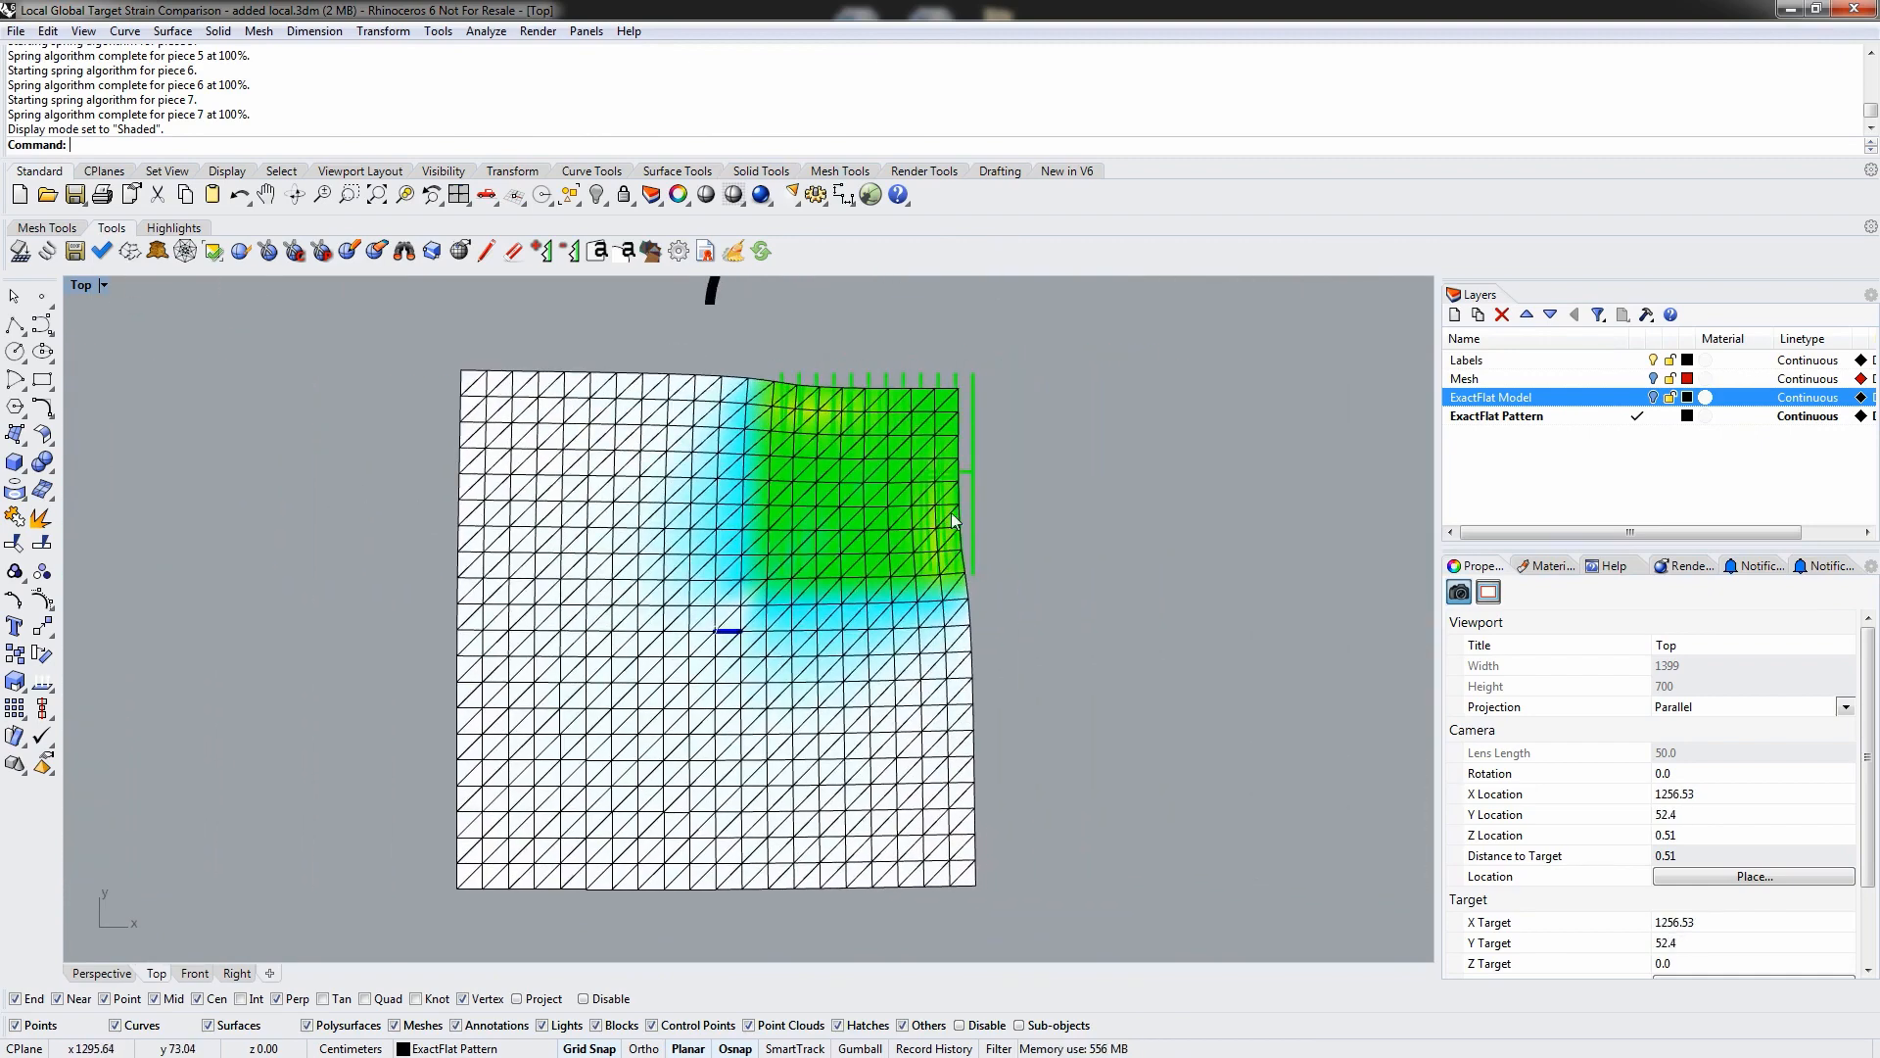
scroll(952, 519, "down", 10)
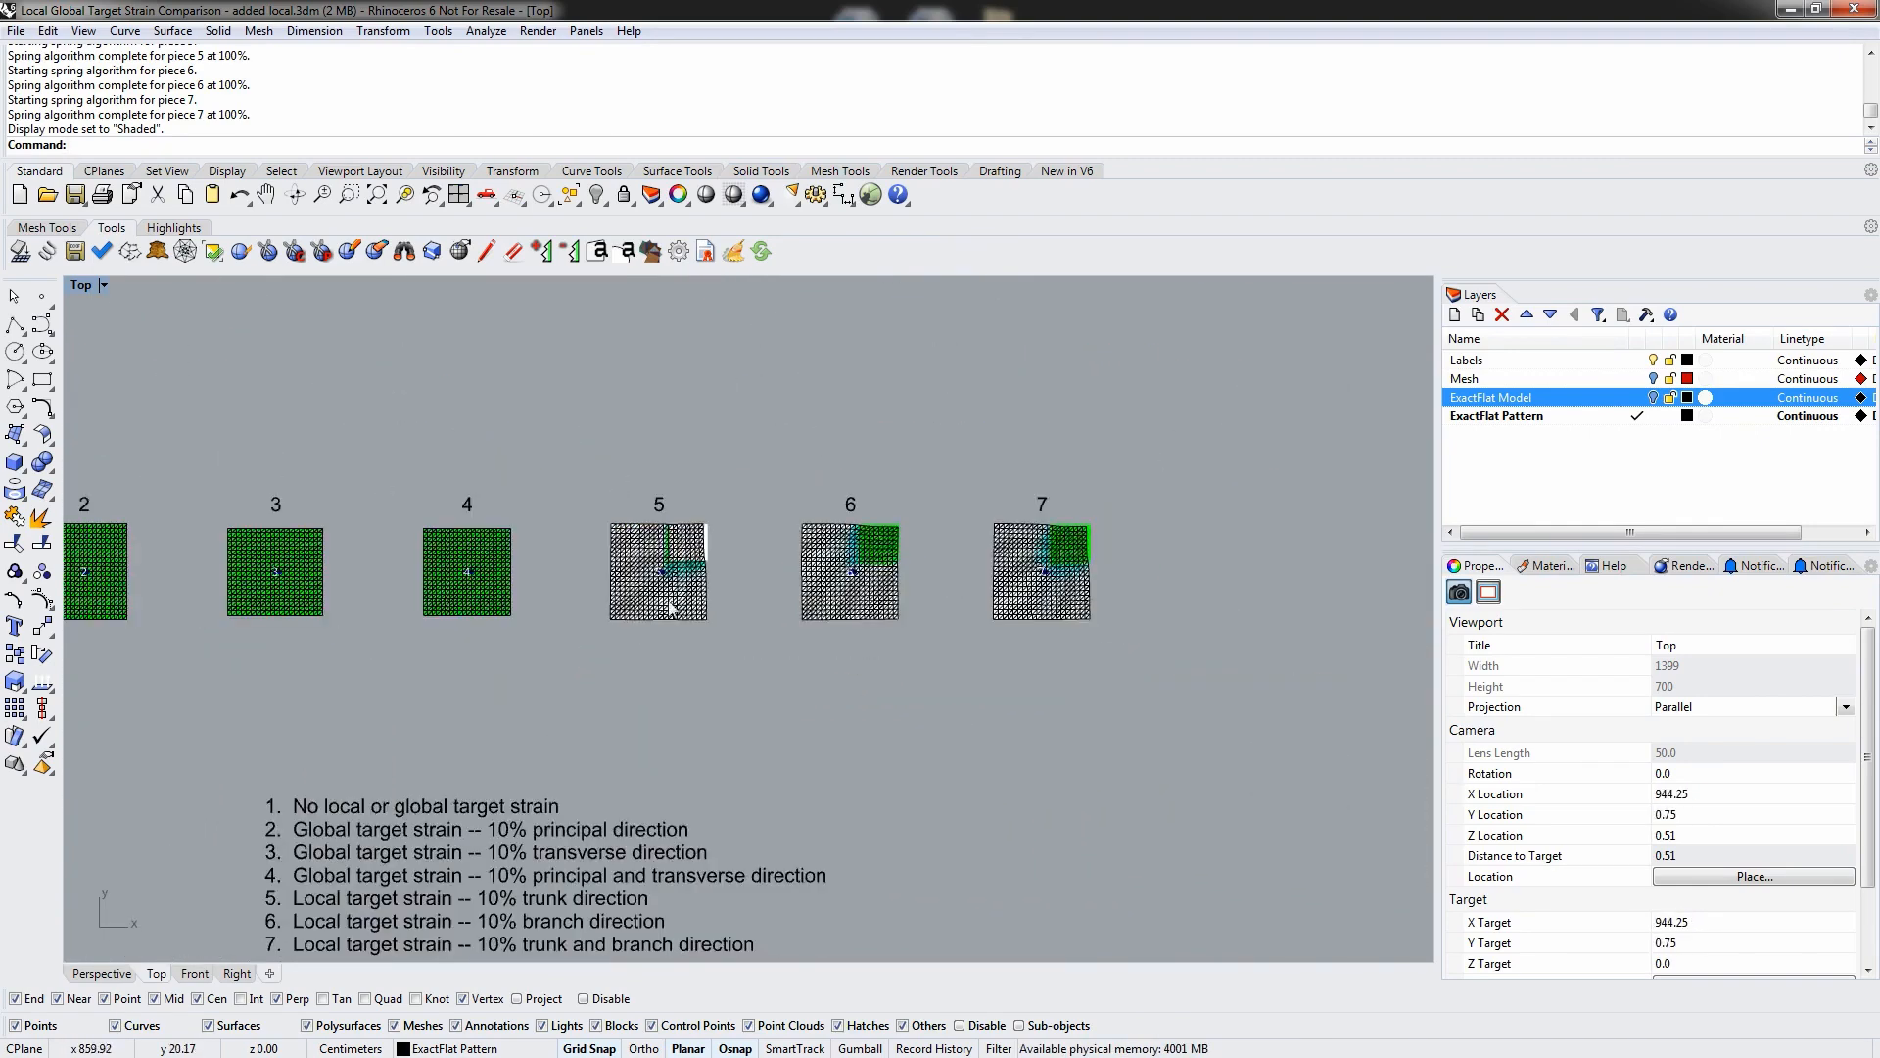
right_click_drag(671, 607, 965, 492)
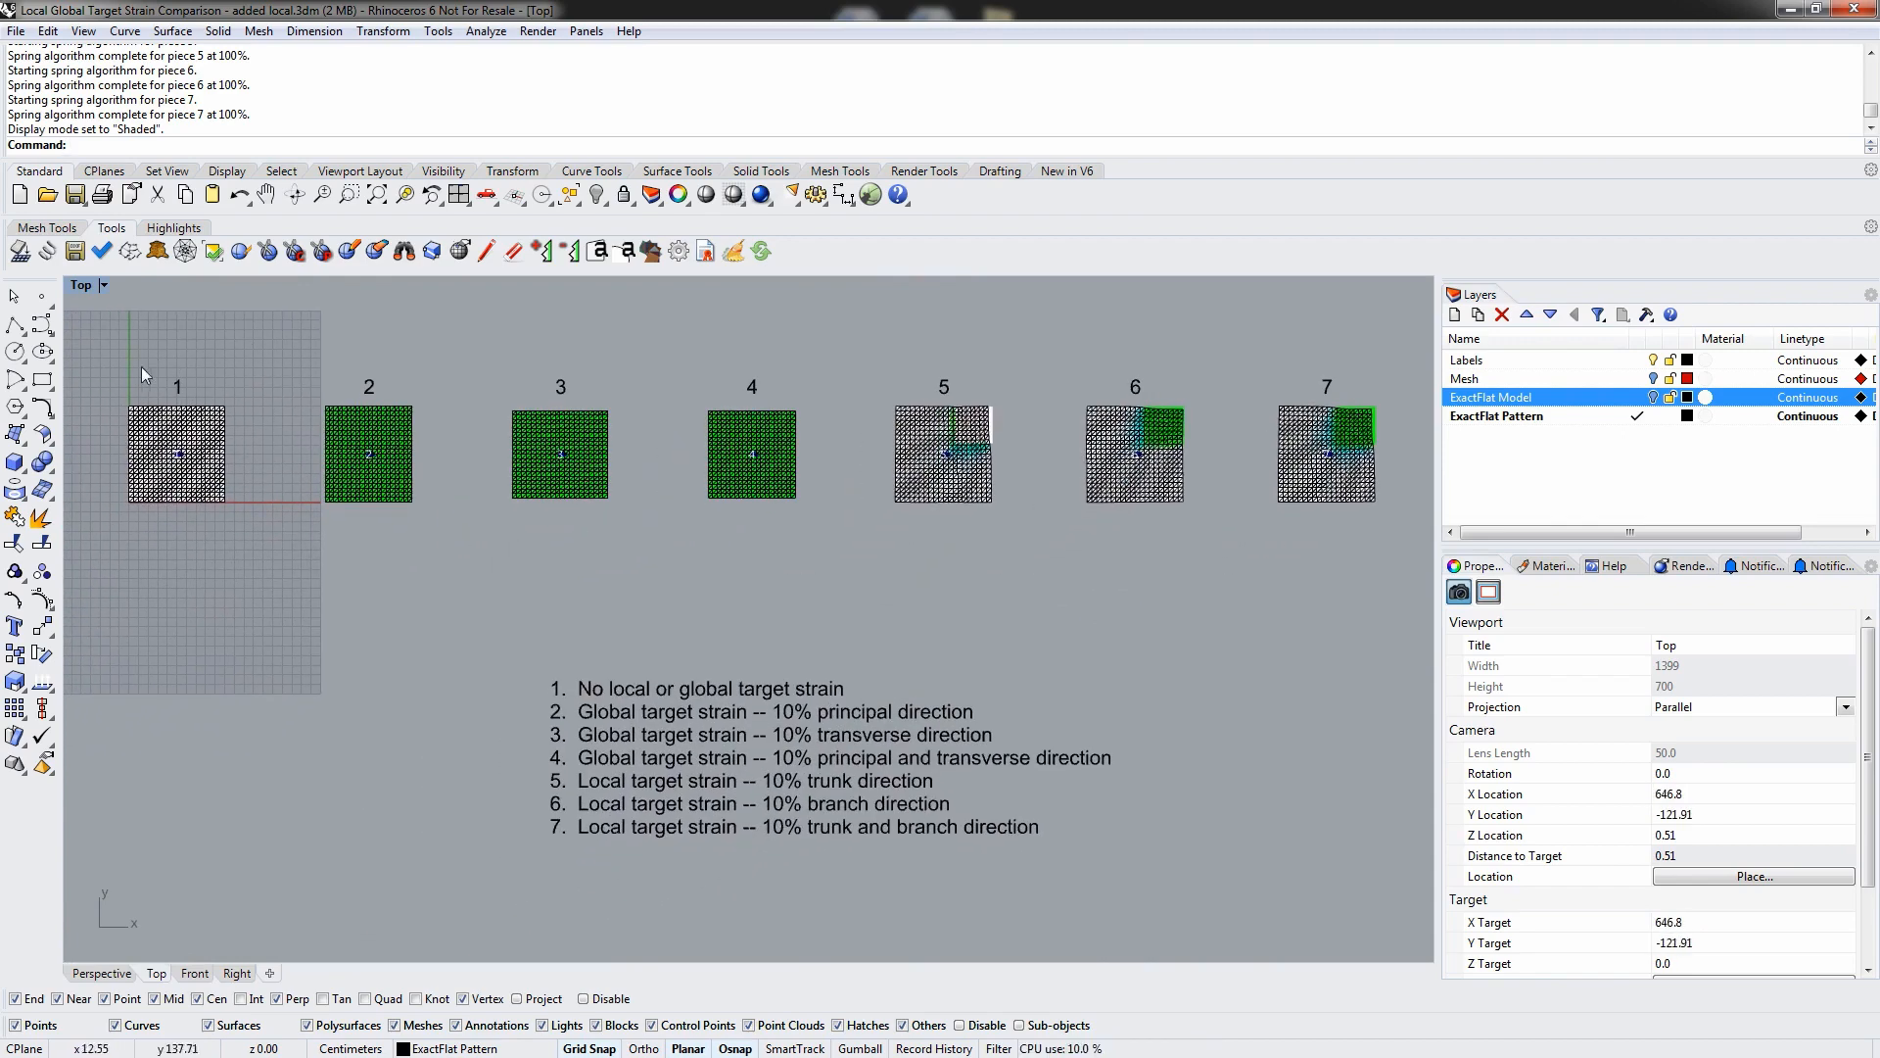